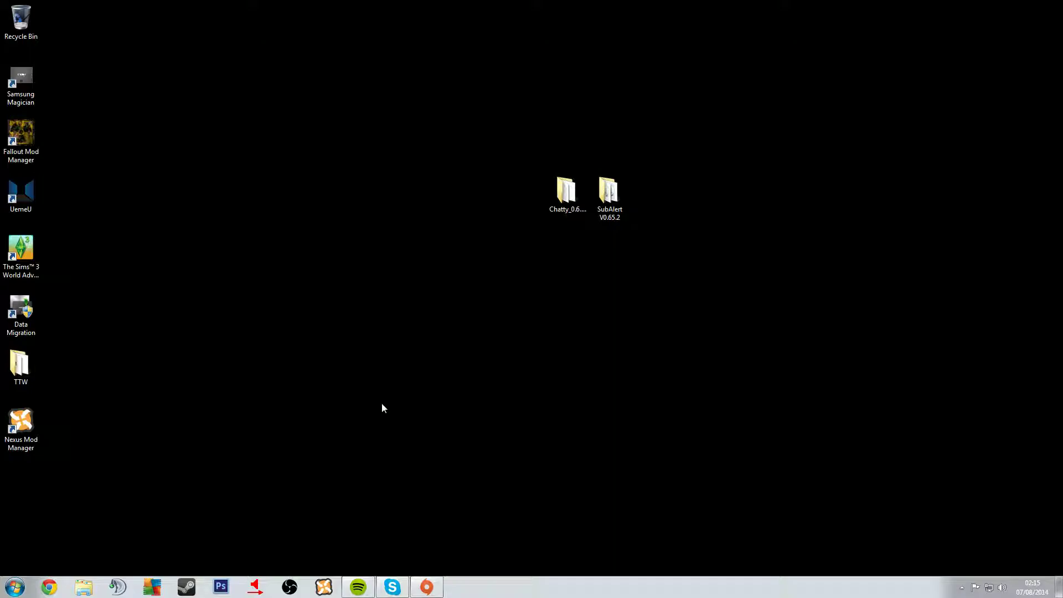
- Launch Open Broadcaster Software and place its window near the upper-left corner of the desktop
left_click(289, 587)
left_click_drag(781, 83, 291, 89)
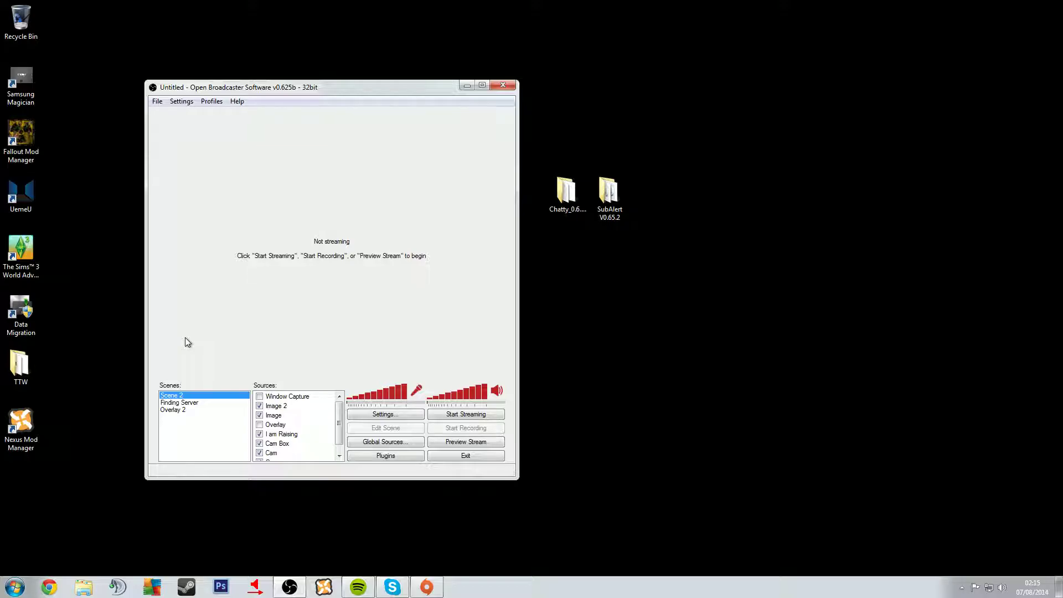
left_click_drag(285, 89, 184, 13)
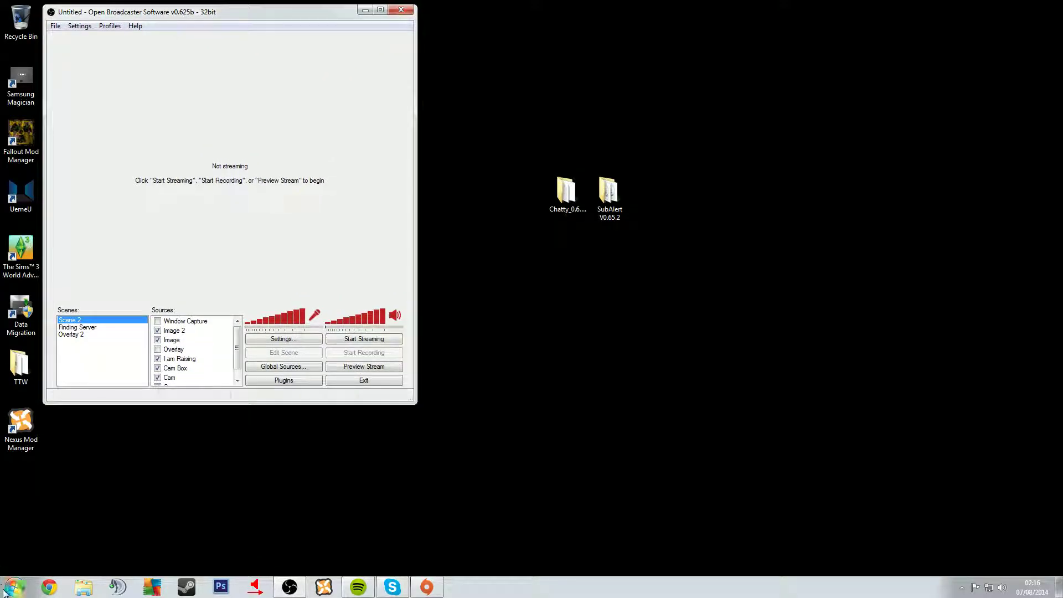
- Launch Dxtory, allow it to make changes to the computer, and place its window beside Open Broadcaster Software
left_click(12, 581)
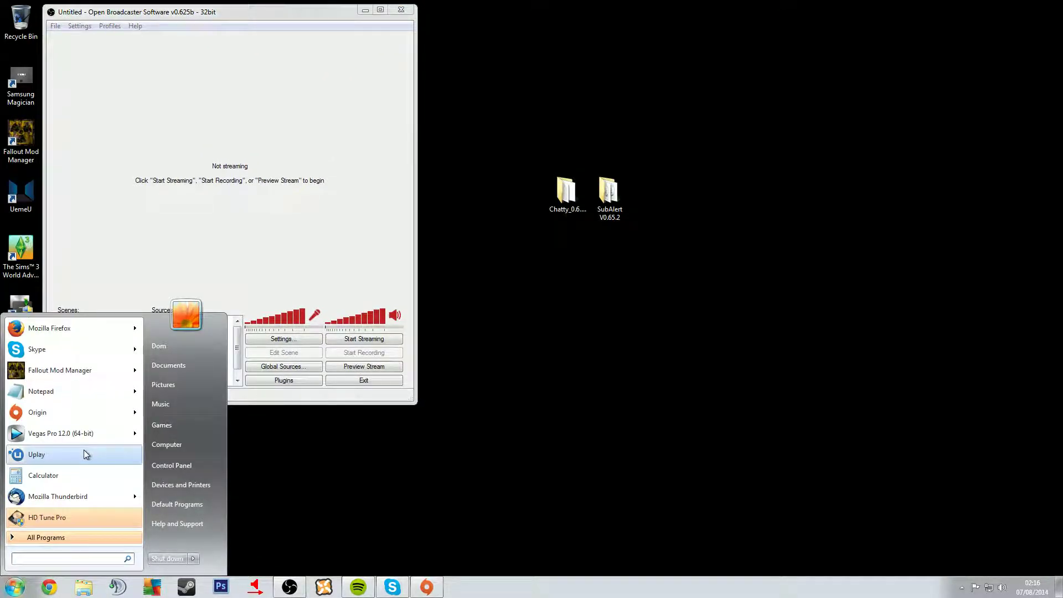
type("dxtory")
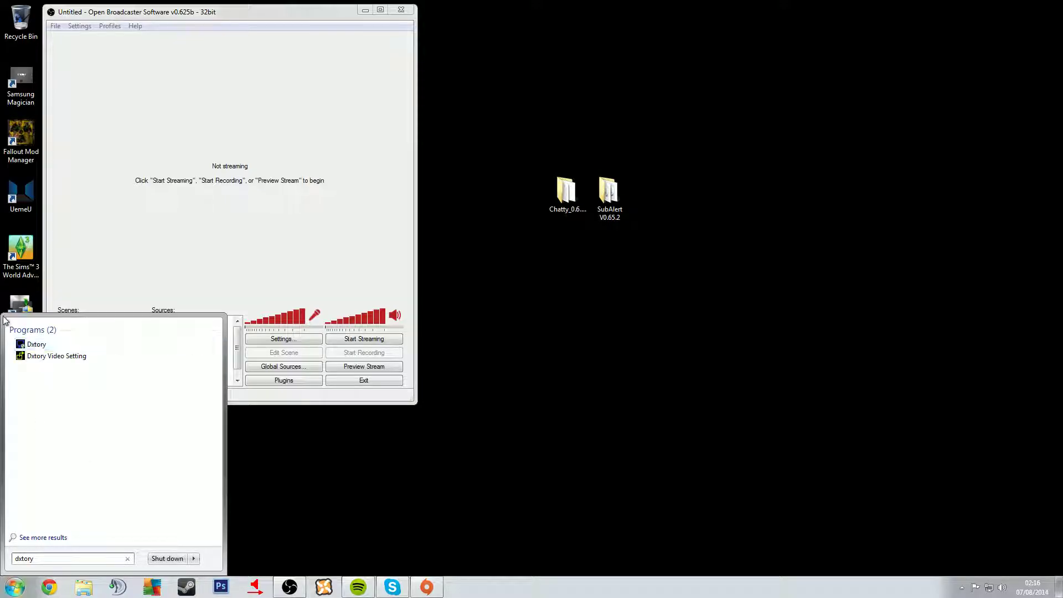
left_click(33, 345)
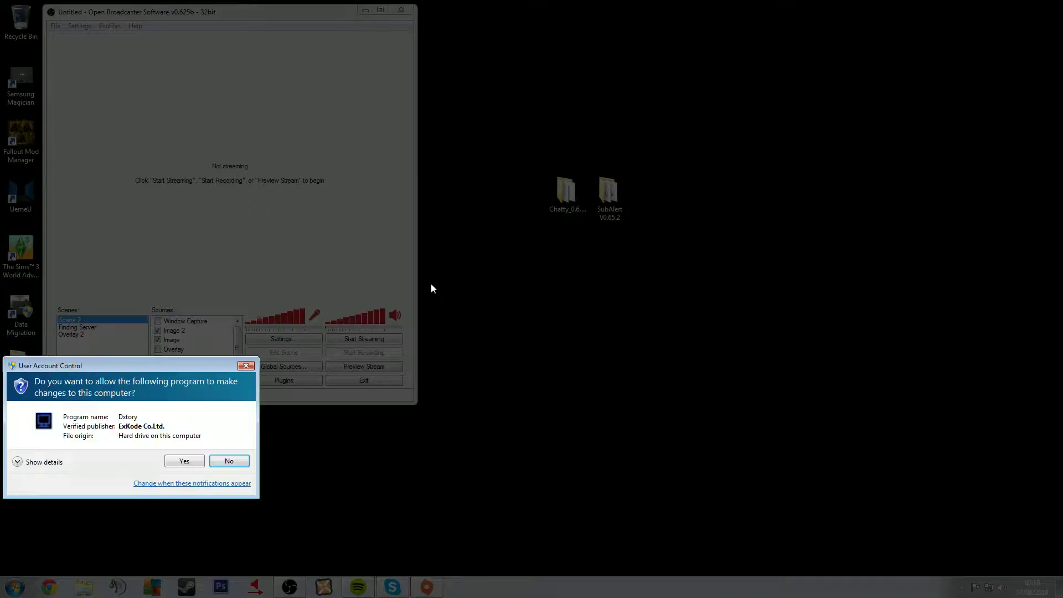
left_click(186, 466)
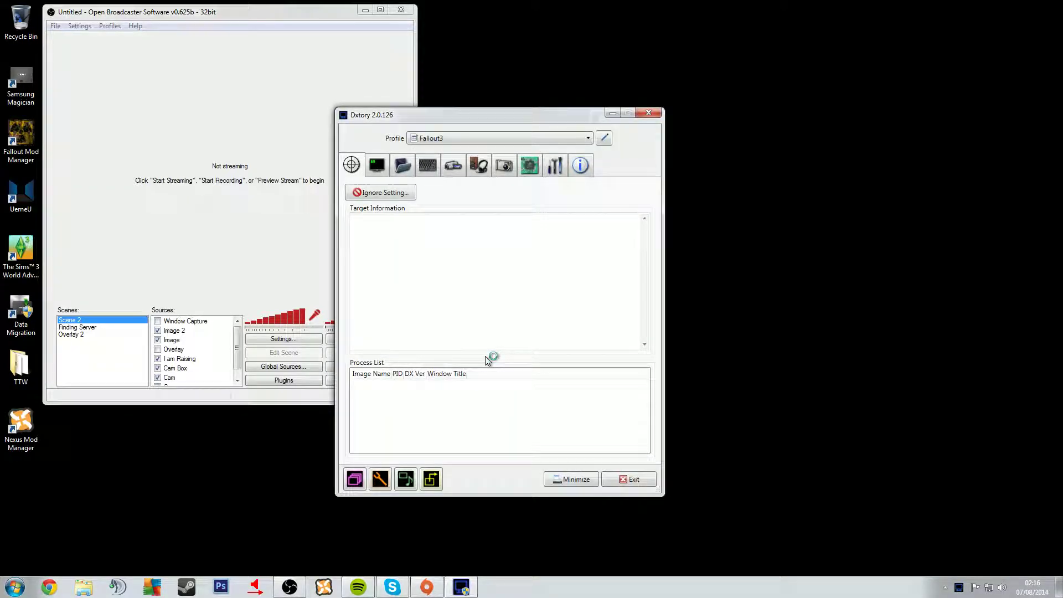
left_click_drag(454, 114, 554, 26)
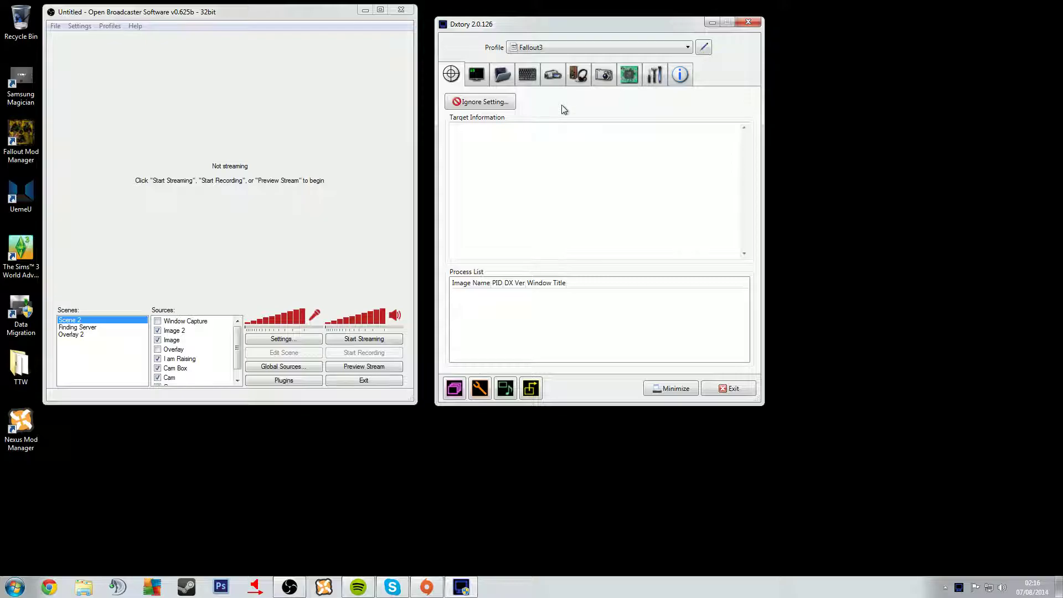
- Add an empty entry below the two OBS.exe paths in the ignore target list, without choosing a file, and confirm
left_click(507, 103)
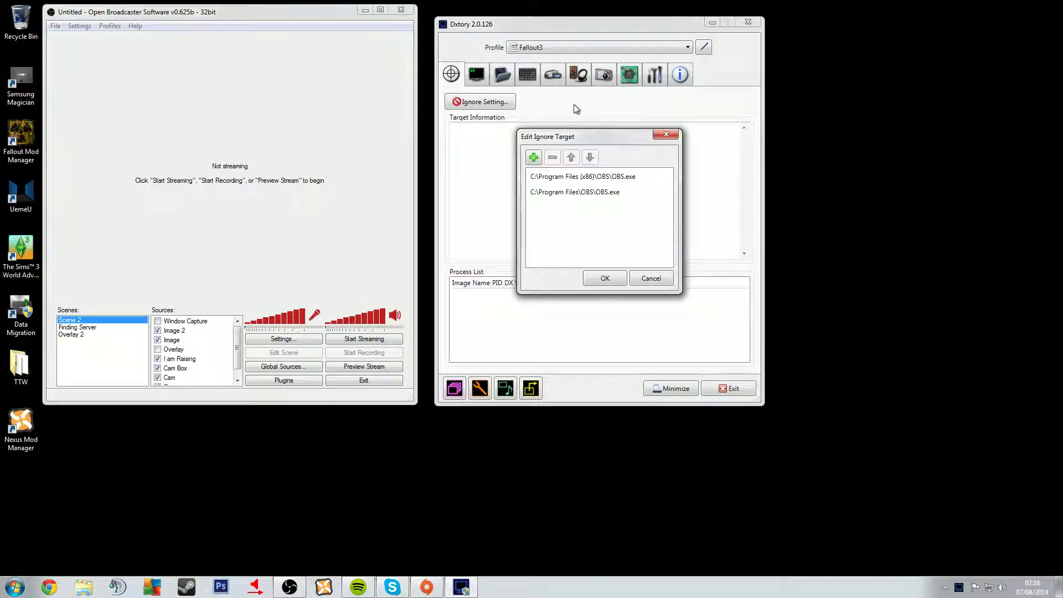
left_click(576, 177)
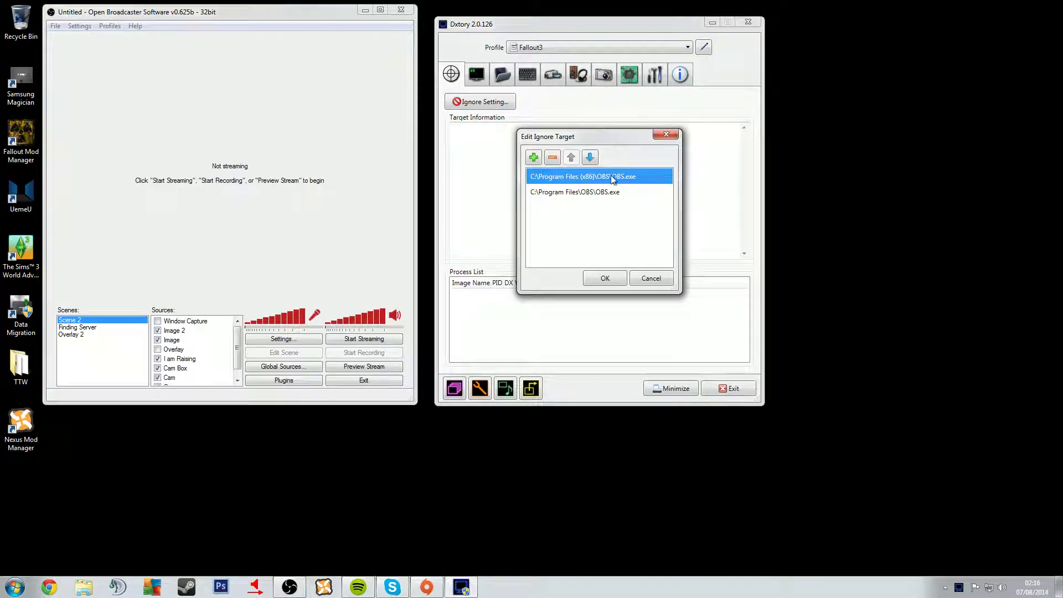
left_click(569, 197)
left_click(534, 158)
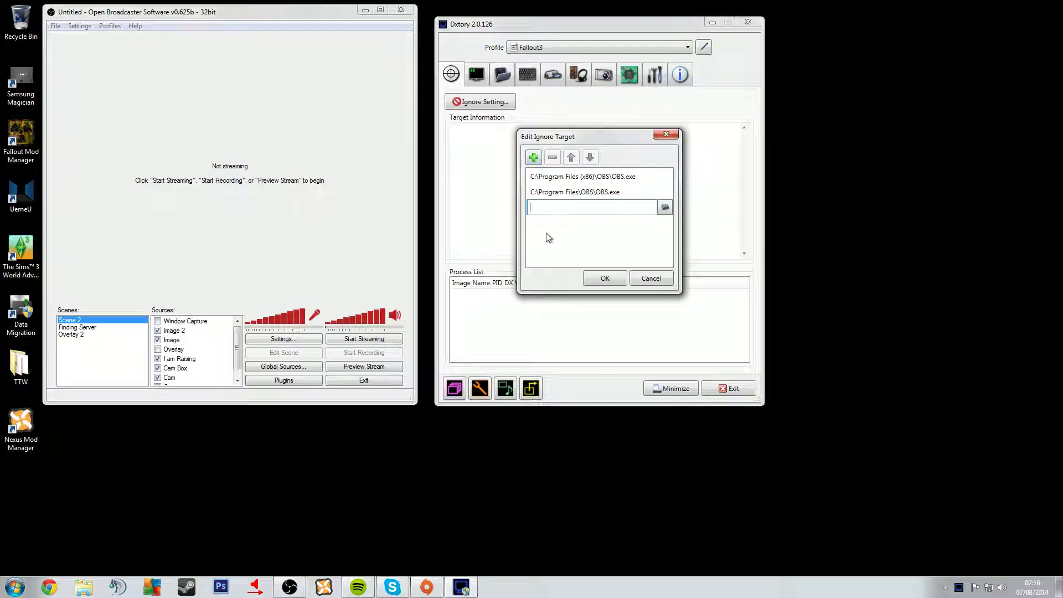
left_click(665, 209)
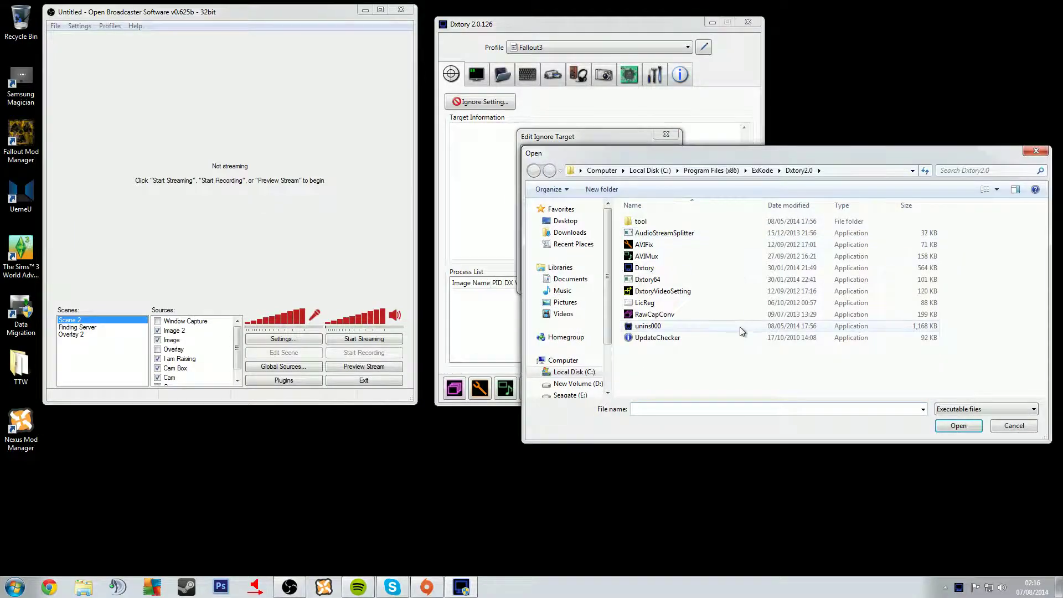
left_click(1035, 151)
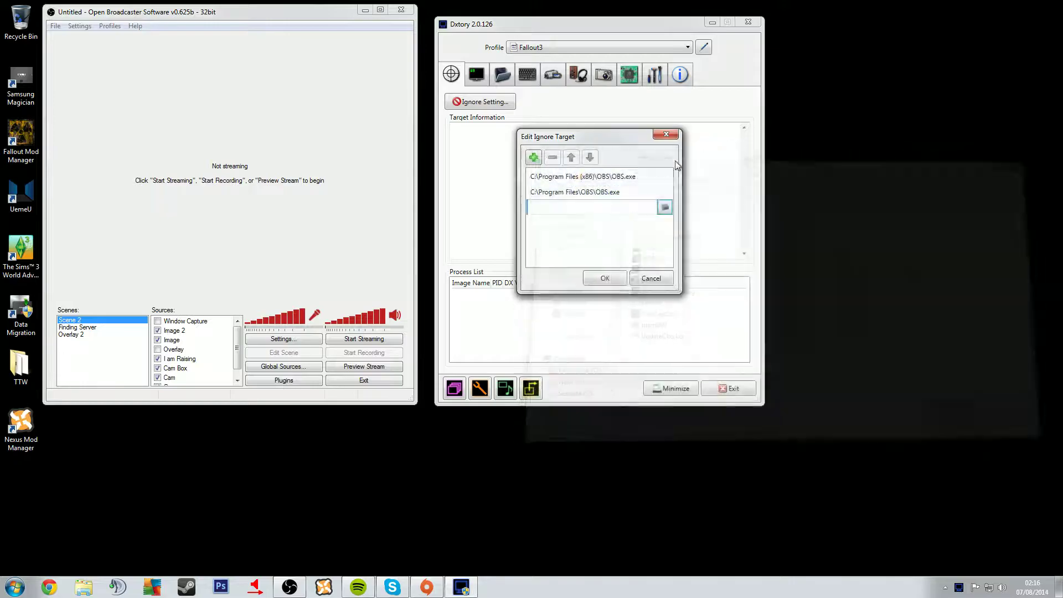
left_click(598, 221)
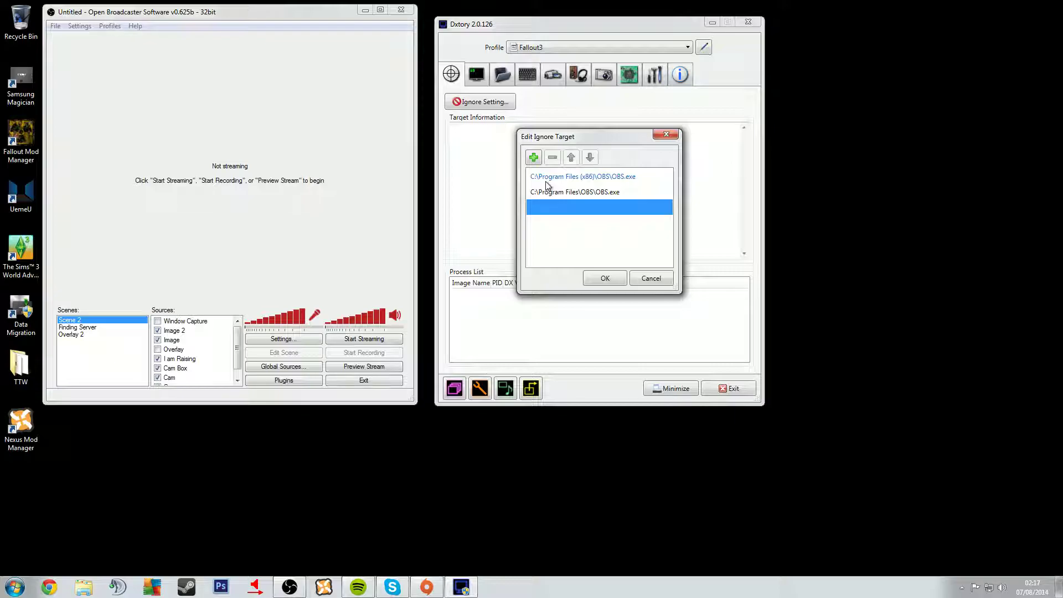
left_click(611, 278)
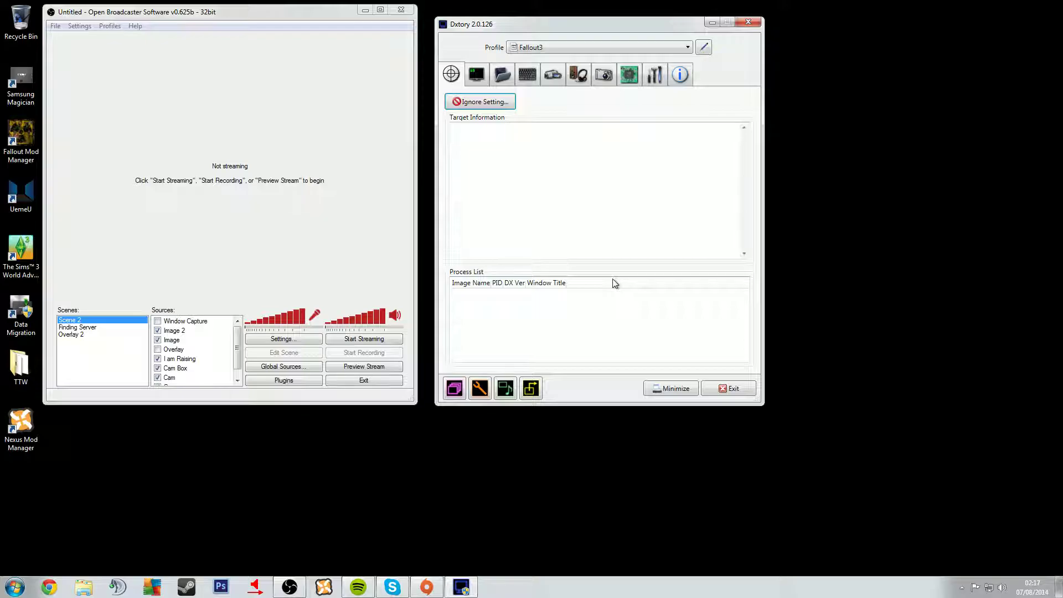
- Examine the available game profiles and the overlay, save folder and hotkey settings
left_click(637, 46)
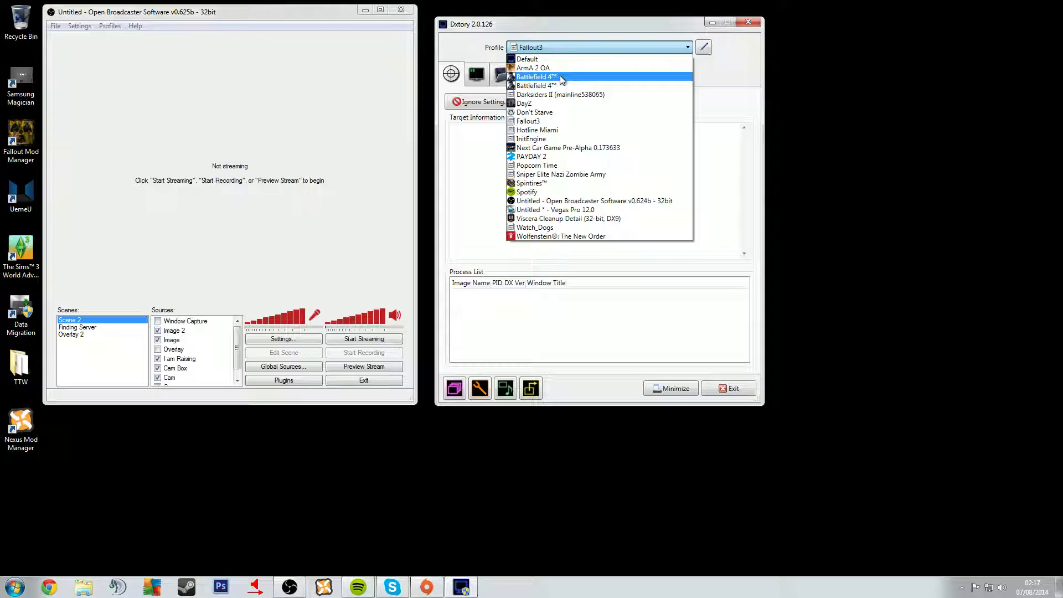
left_click(574, 47)
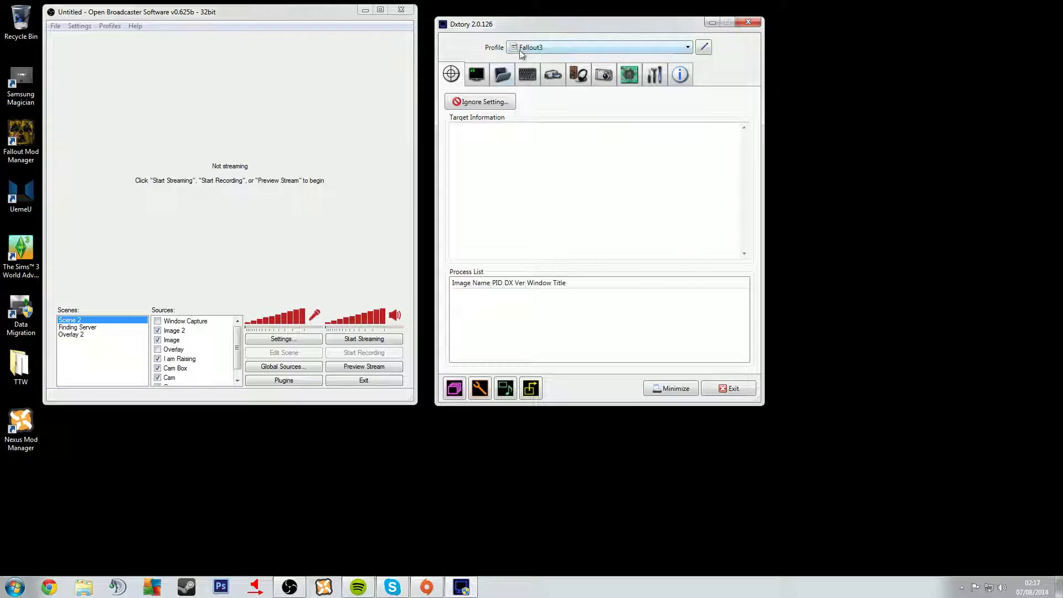
left_click(477, 75)
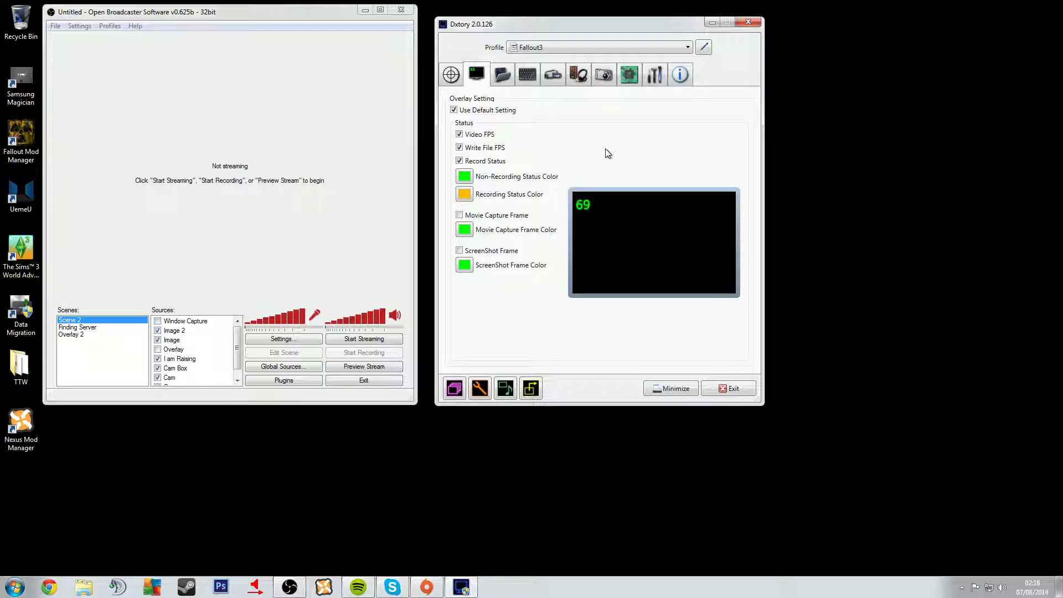
left_click(501, 81)
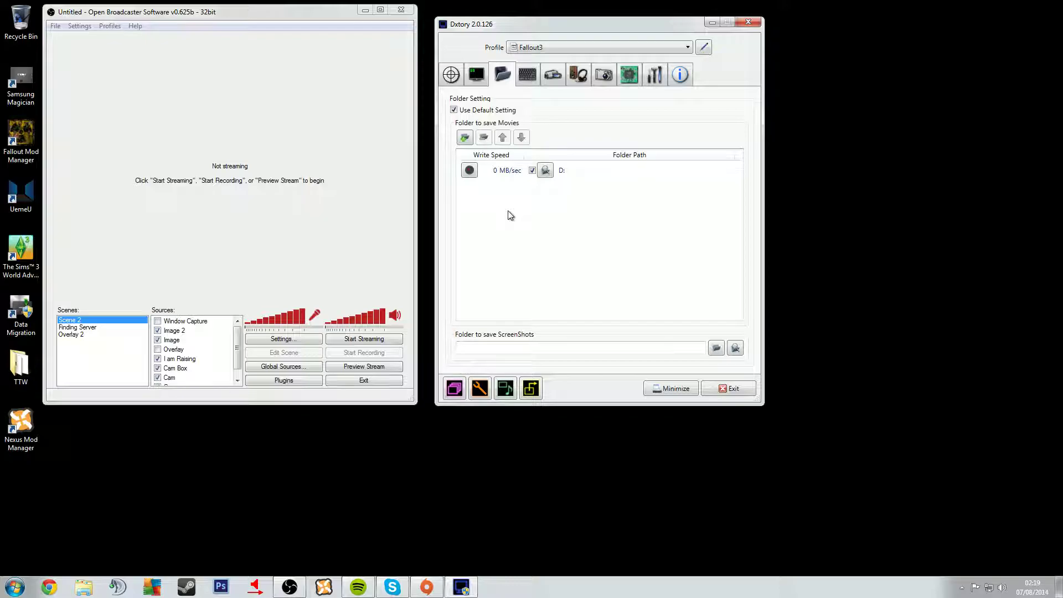
left_click(535, 80)
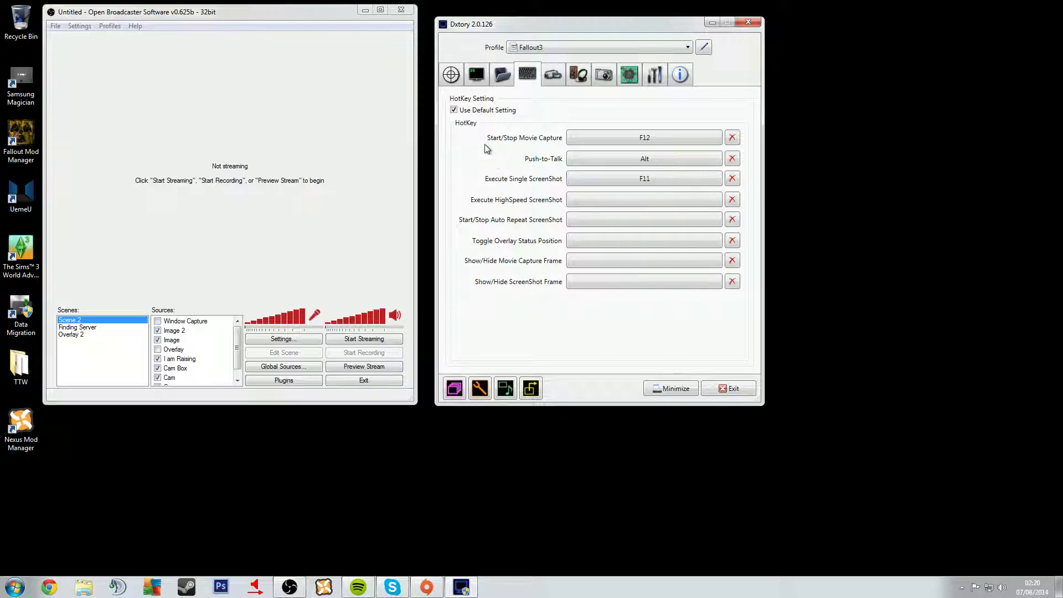
- Examine the movie capture settings and the frame rates offered for recording
left_click(552, 75)
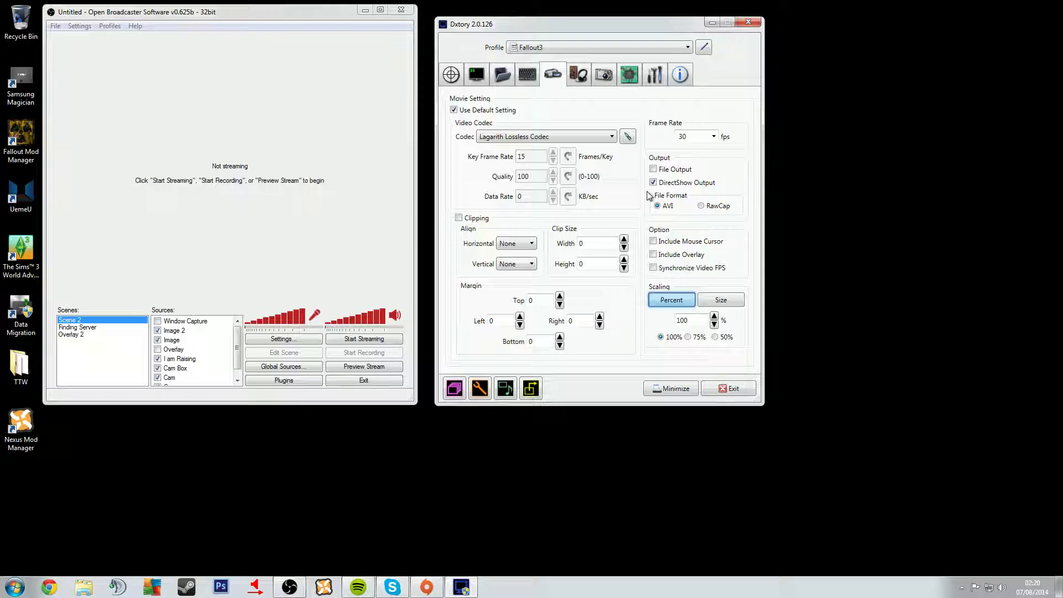
left_click(714, 139)
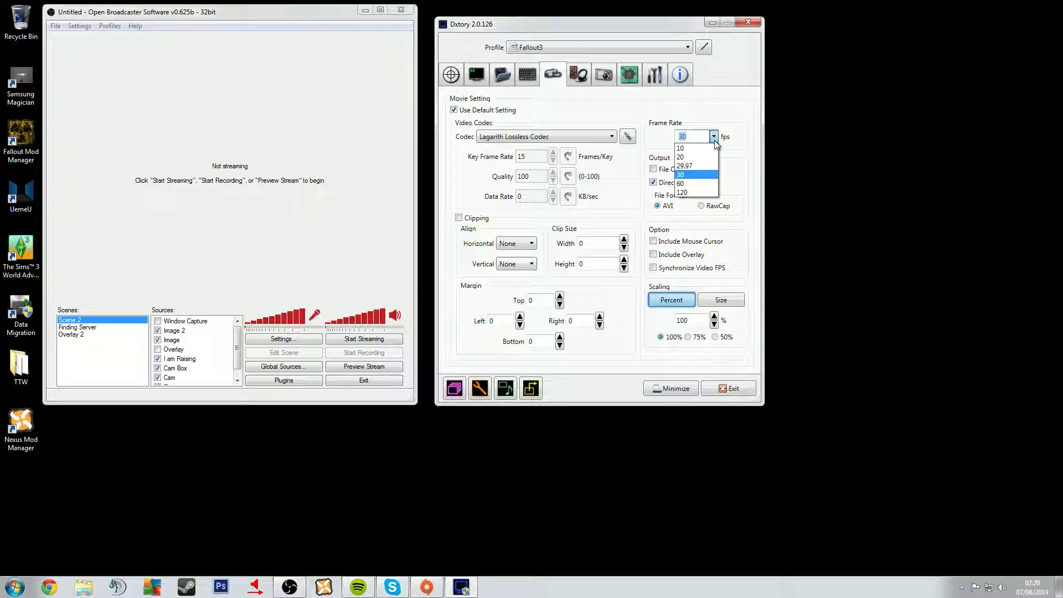
left_click(715, 141)
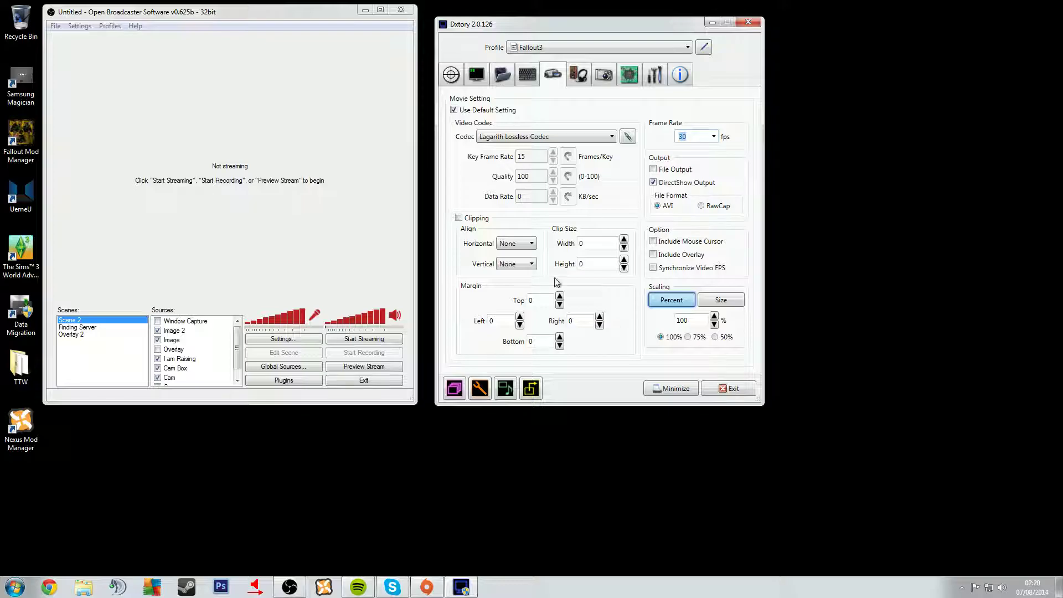
- Review the adjust modes and resolution presets for Output1 in Dxtory Video Setting and confirm the existing values
left_click(532, 389)
left_click_drag(478, 190, 528, 177)
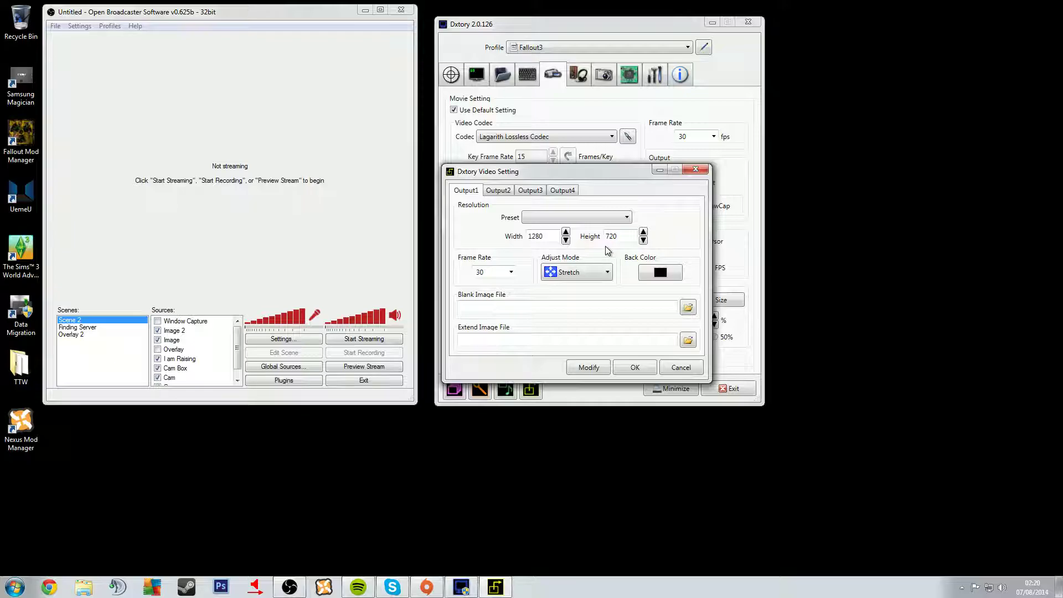
left_click(576, 271)
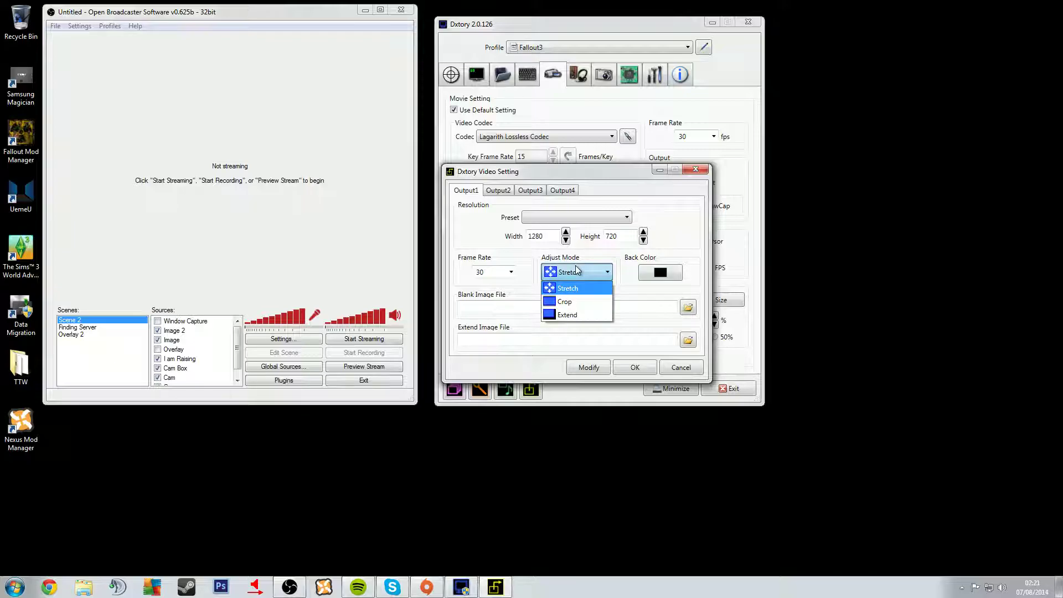
left_click(576, 270)
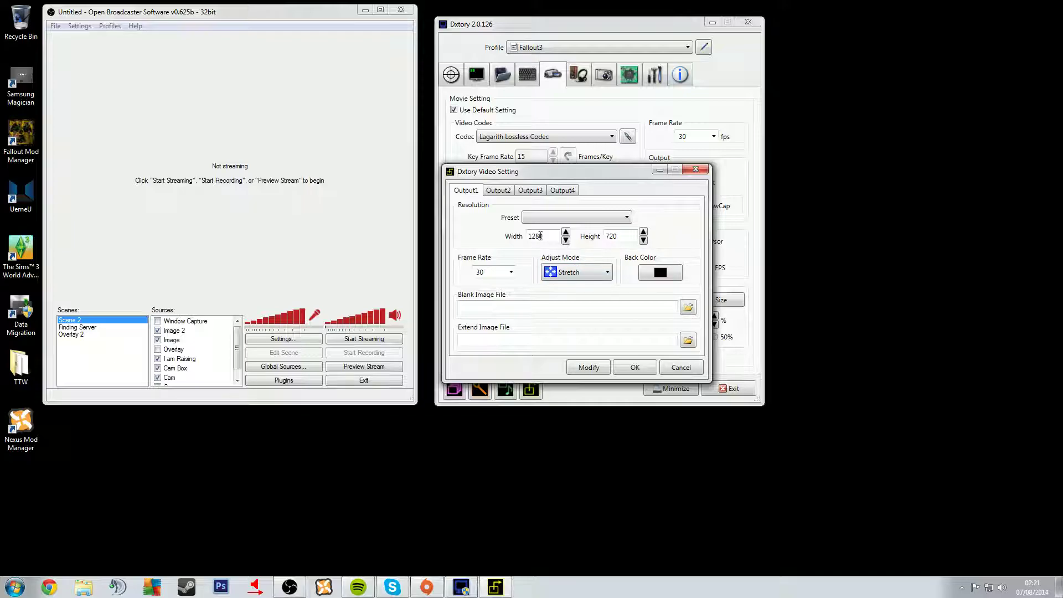
left_click(560, 221)
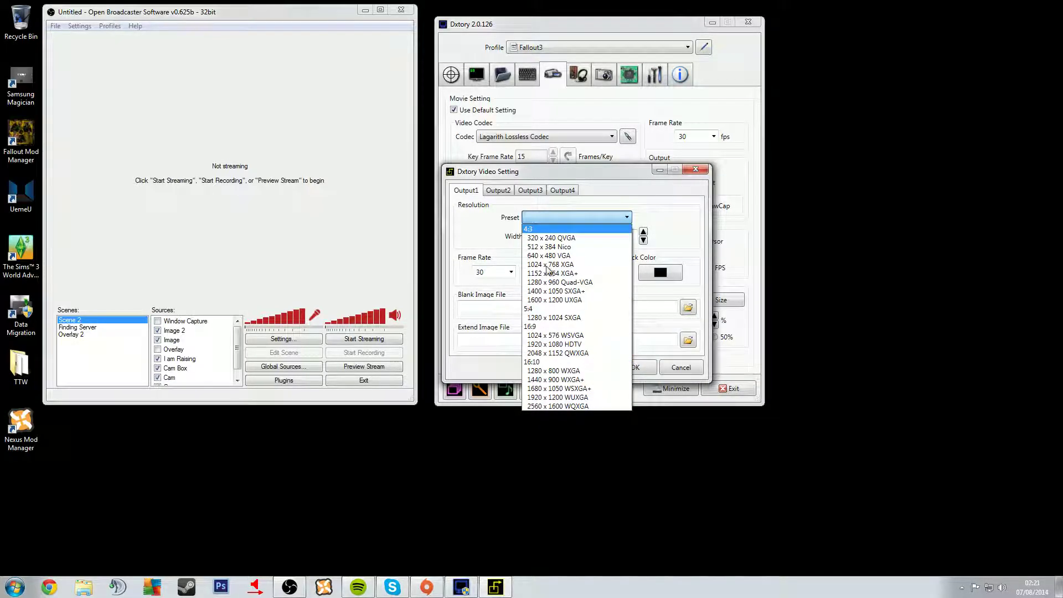
left_click(456, 220)
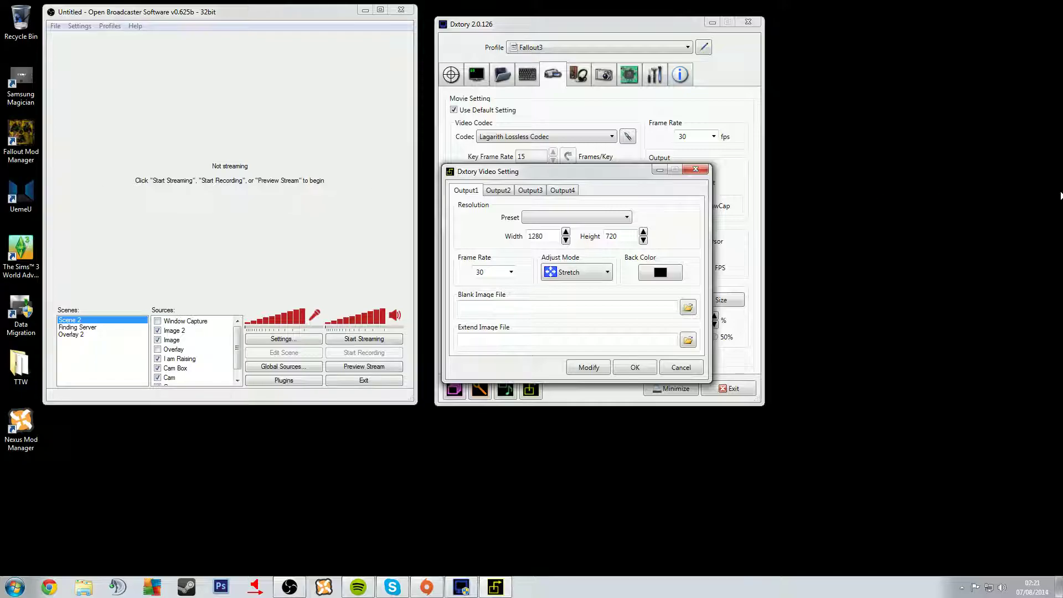
mouse_move(467, 206)
left_click(634, 367)
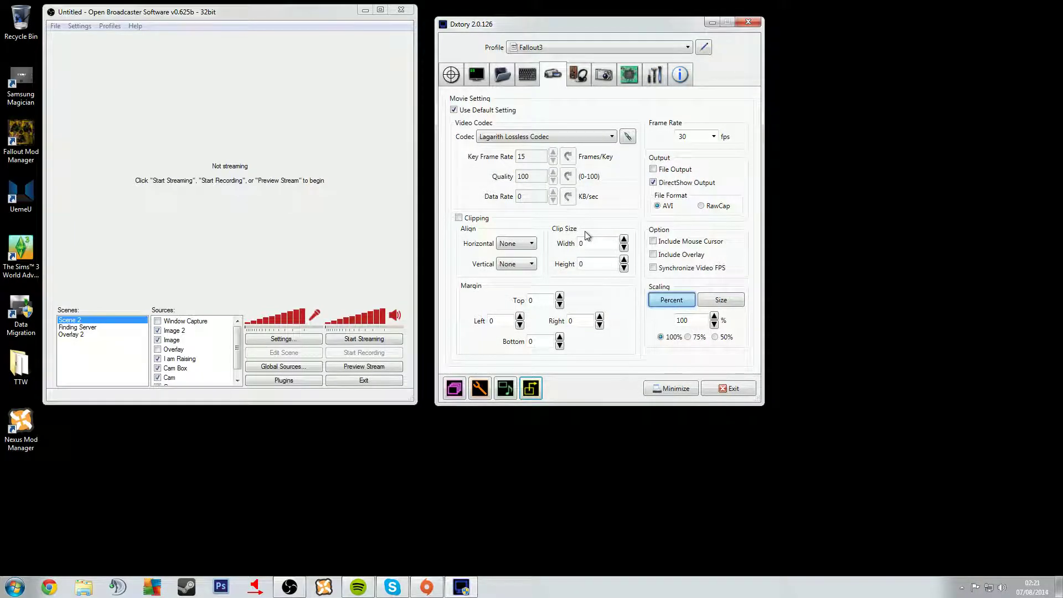
- Add a second audio track and set its device to Speakers (Realtek High Definition Audio)
left_click(579, 76)
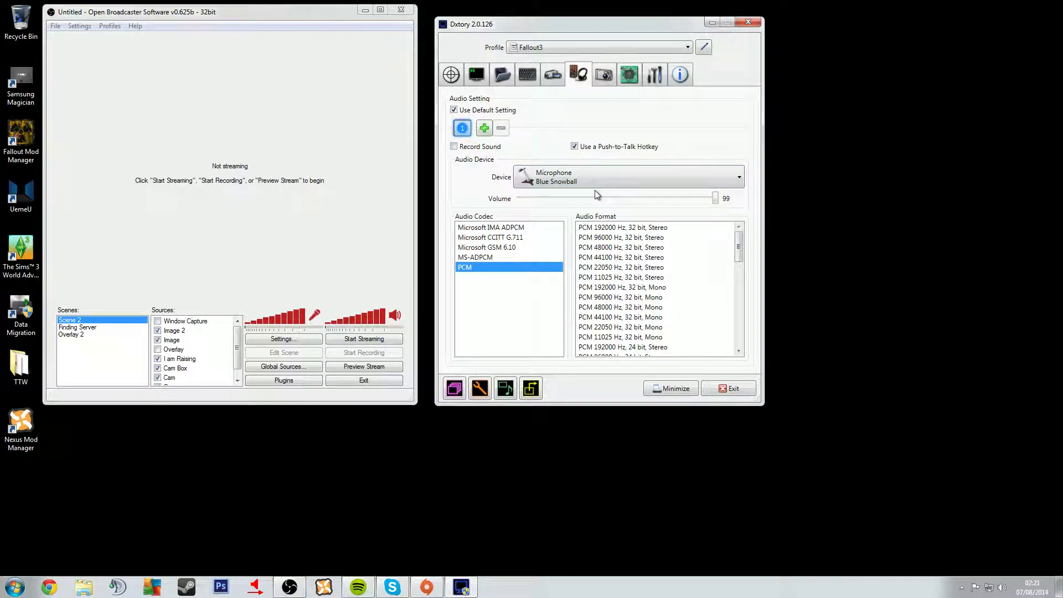
left_click(484, 128)
left_click(481, 128)
left_click(577, 173)
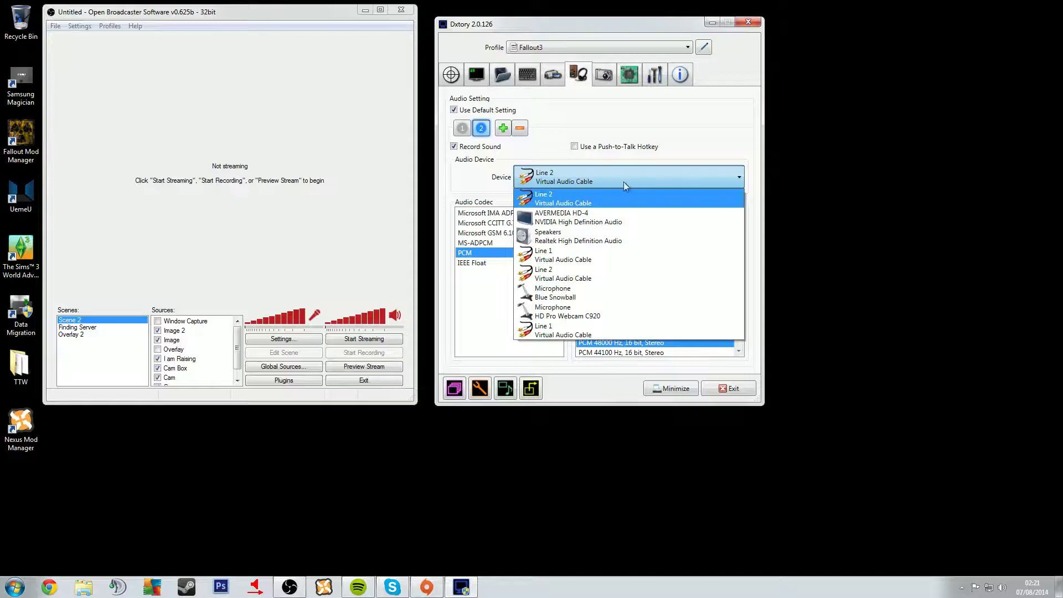
left_click(579, 238)
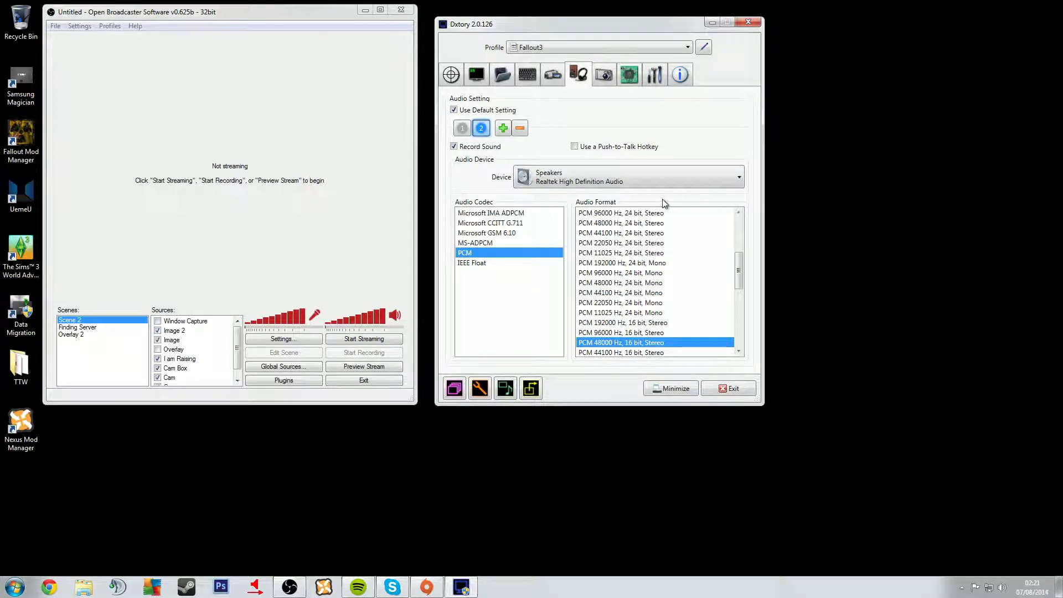
- Compare the two audio tracks and enable Record Sound for the first track, the Blue Snowball microphone
left_click(466, 129)
left_click(482, 128)
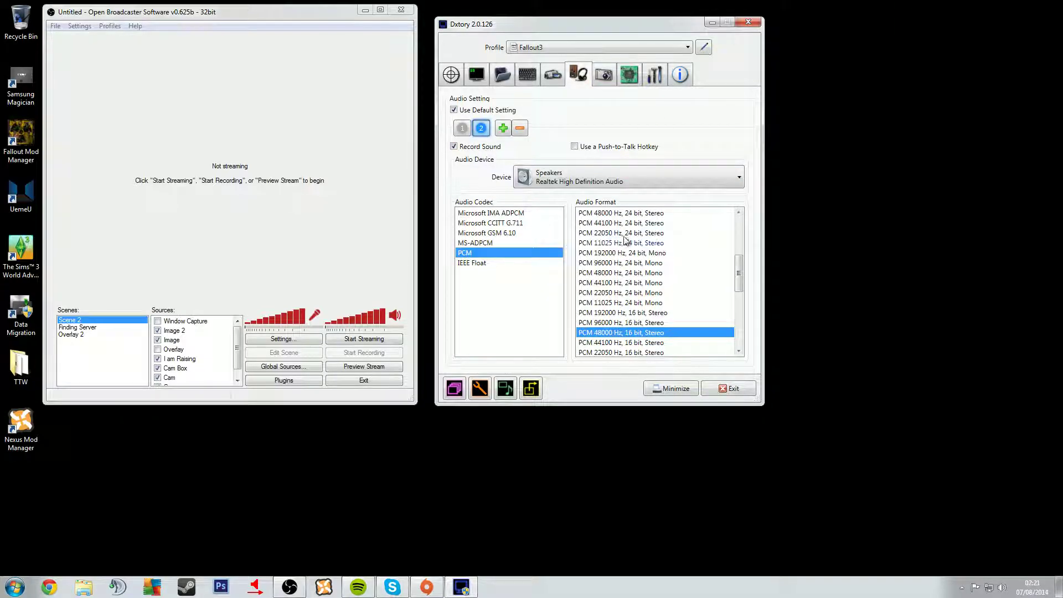
left_click(463, 128)
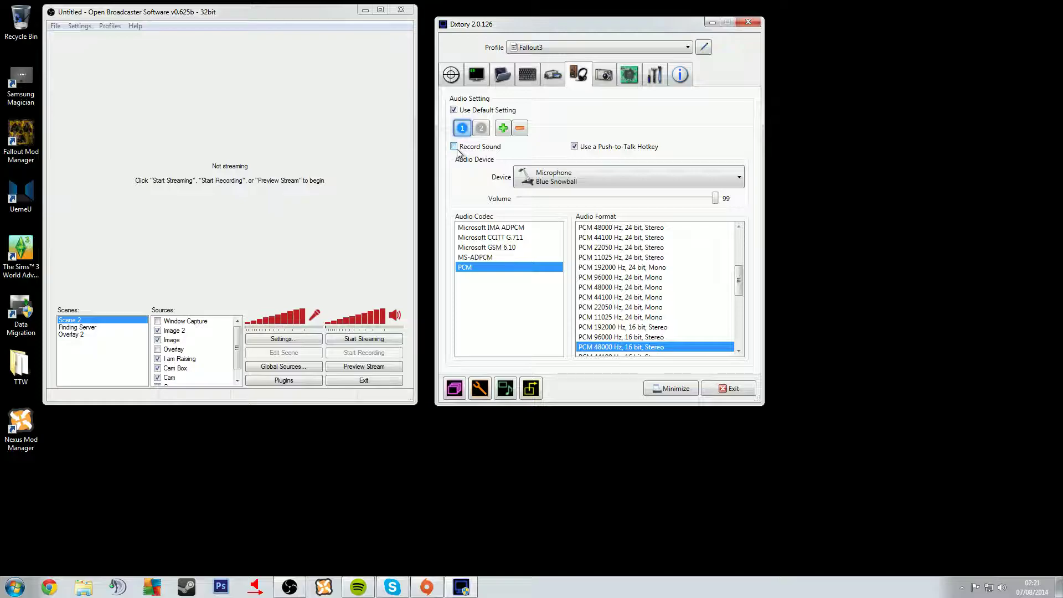
left_click(454, 147)
- Enable File Output and disable DirectShow Output in the movie settings, and return to the audio settings
left_click(553, 75)
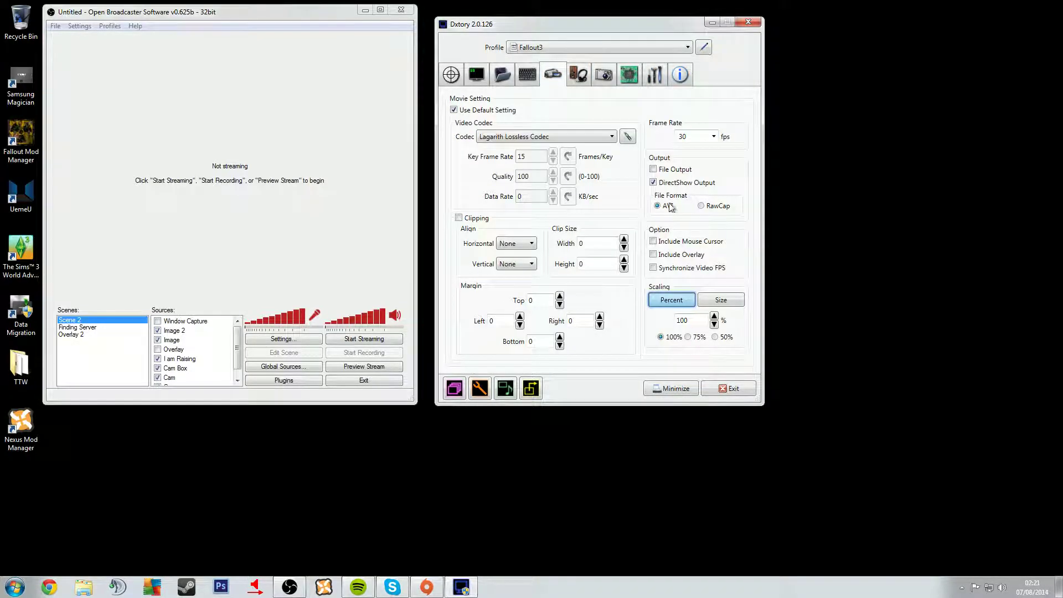
left_click(654, 170)
left_click(654, 183)
left_click(573, 72)
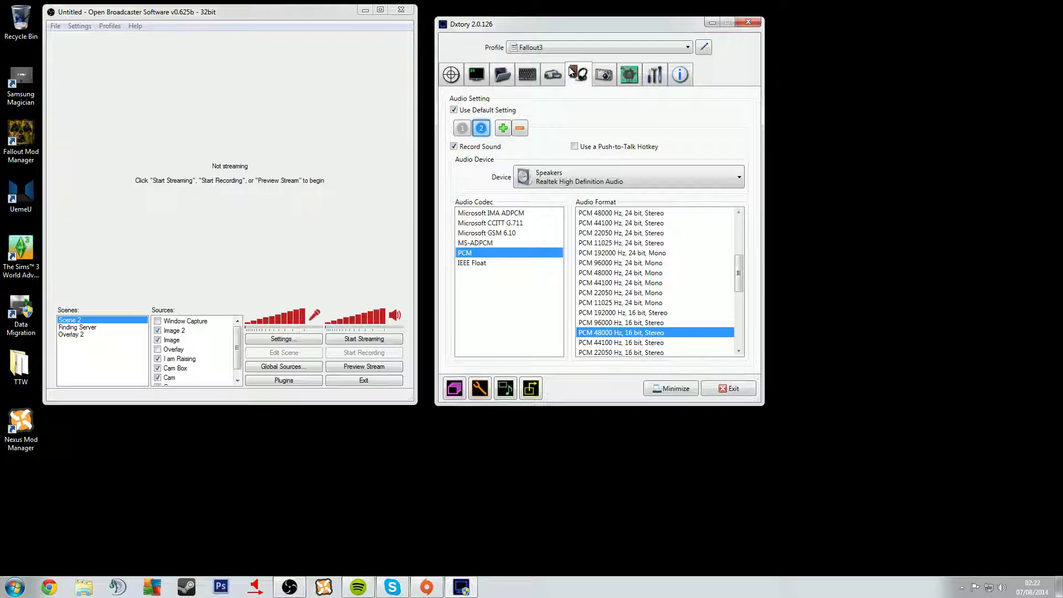
- Look over the screenshot settings and set Processing Threads to 4 in Dxtory's advanced settings
left_click(605, 79)
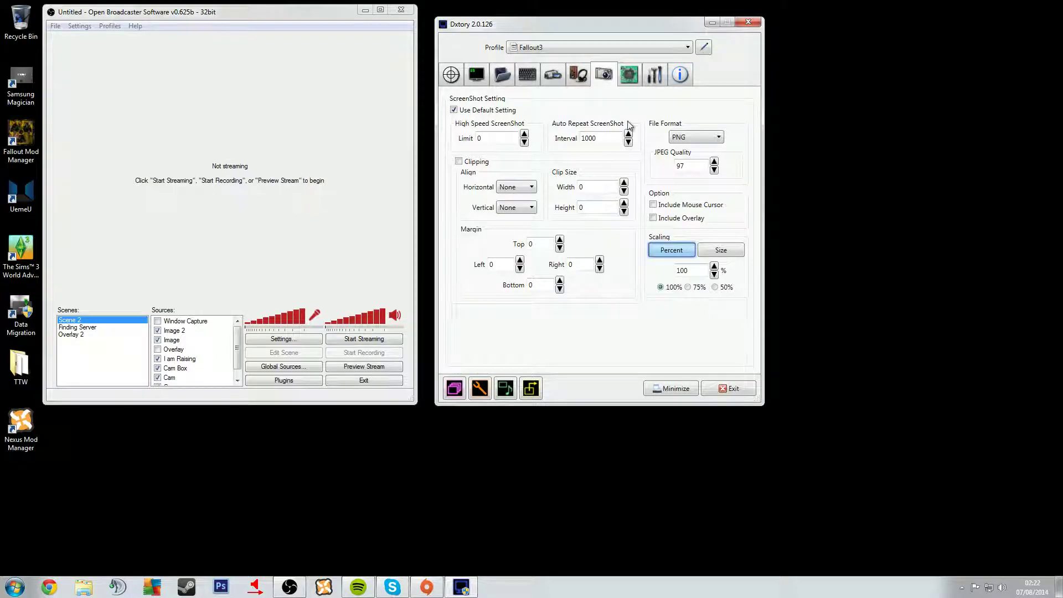
left_click(633, 84)
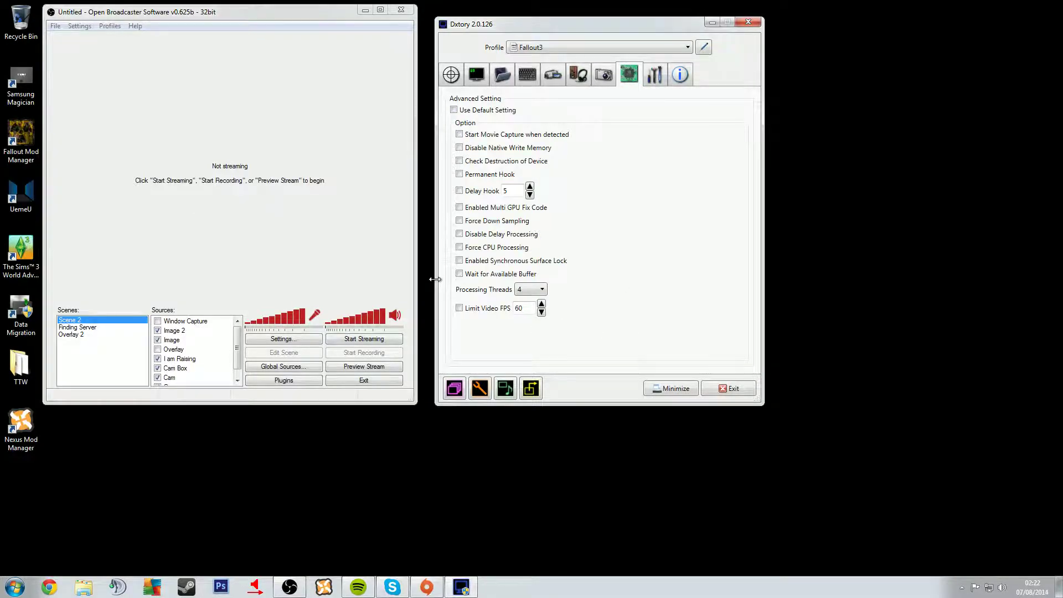
left_click(530, 291)
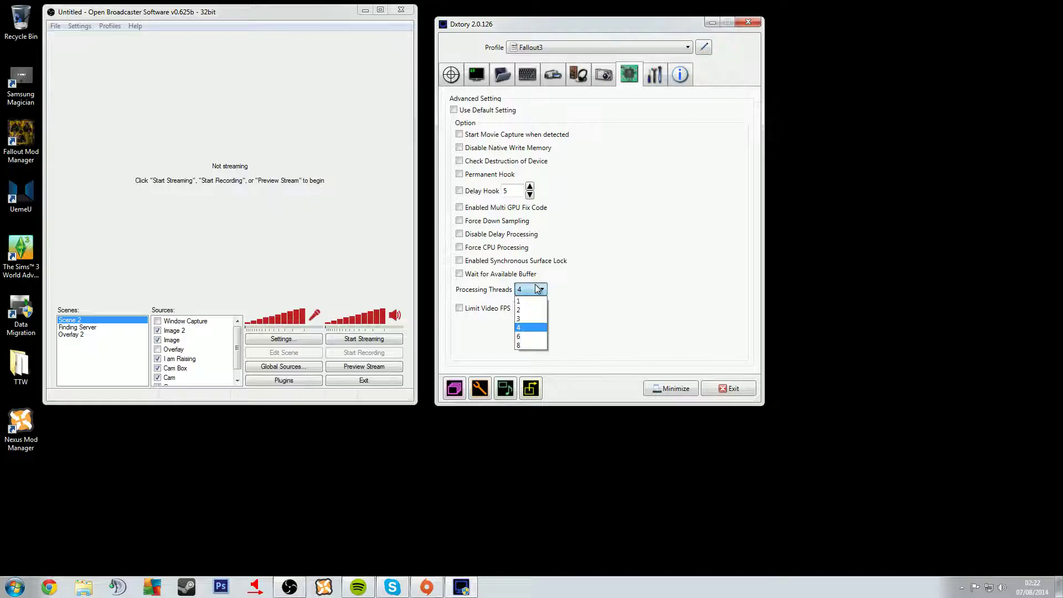
left_click(535, 330)
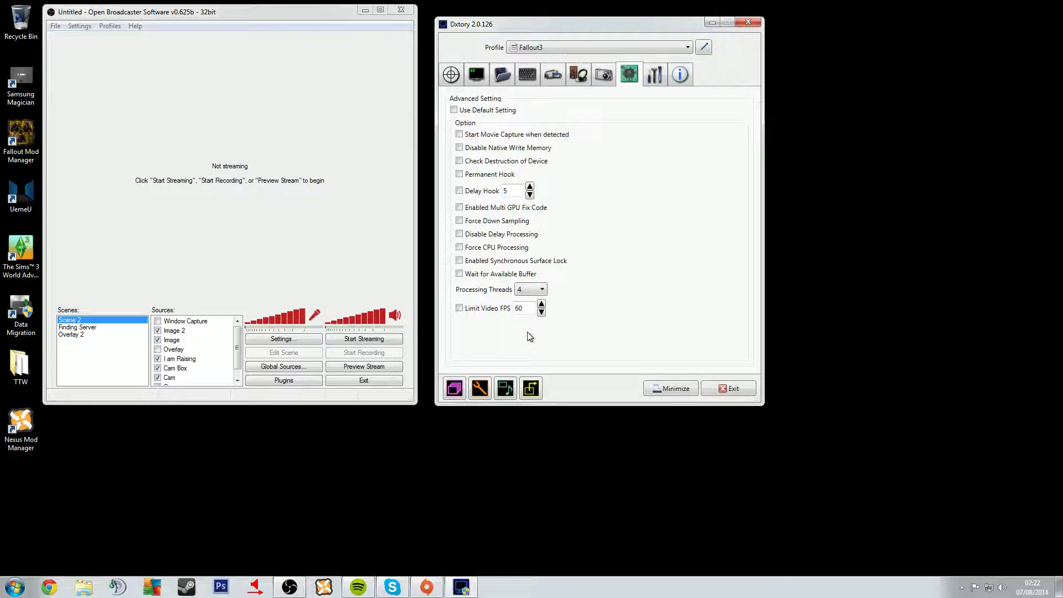
mouse_move(507, 212)
- Minimize Dxtory, move the Open Broadcaster Software window toward the middle of the desktop and add a scene named Scene
left_click(670, 389)
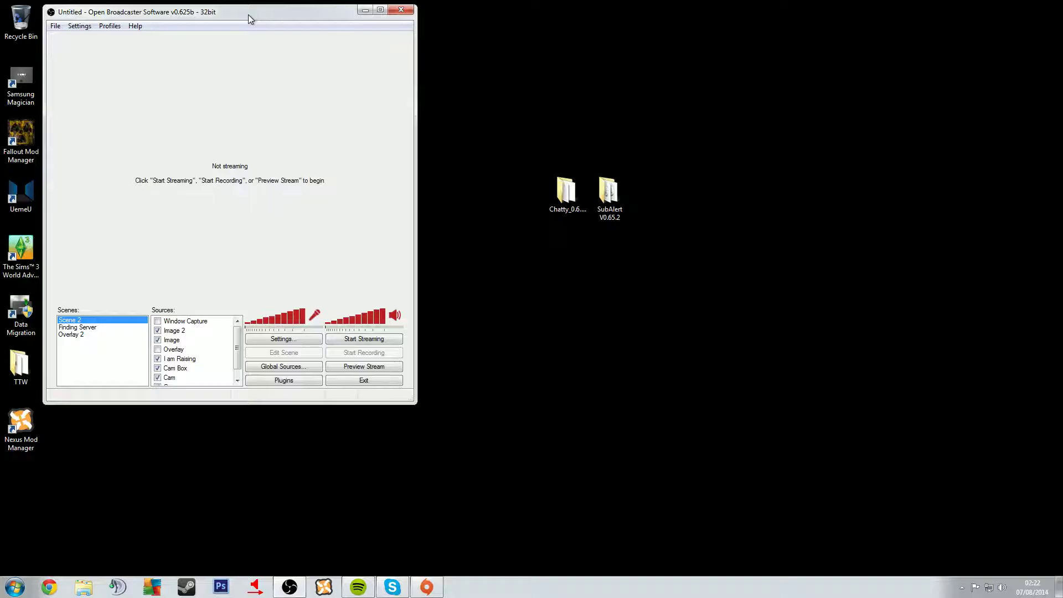
left_click_drag(248, 14, 554, 54)
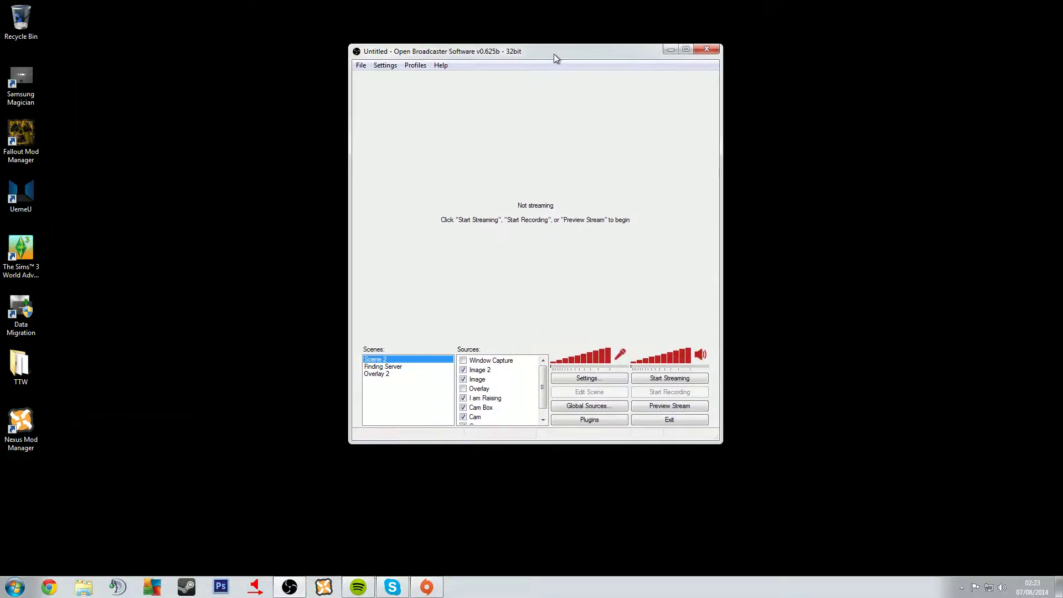
right_click(377, 385)
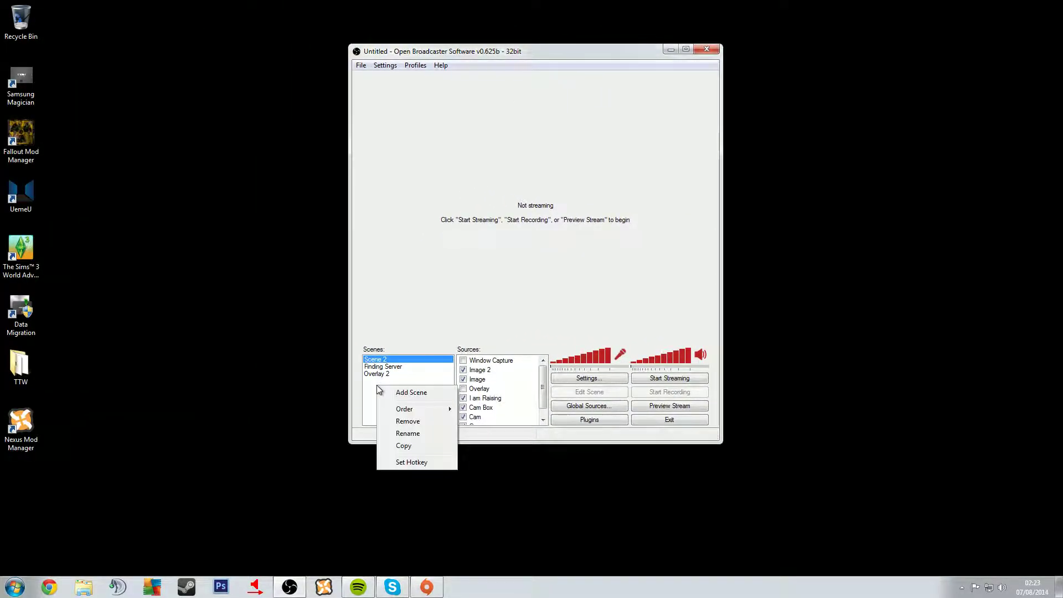
left_click(410, 393)
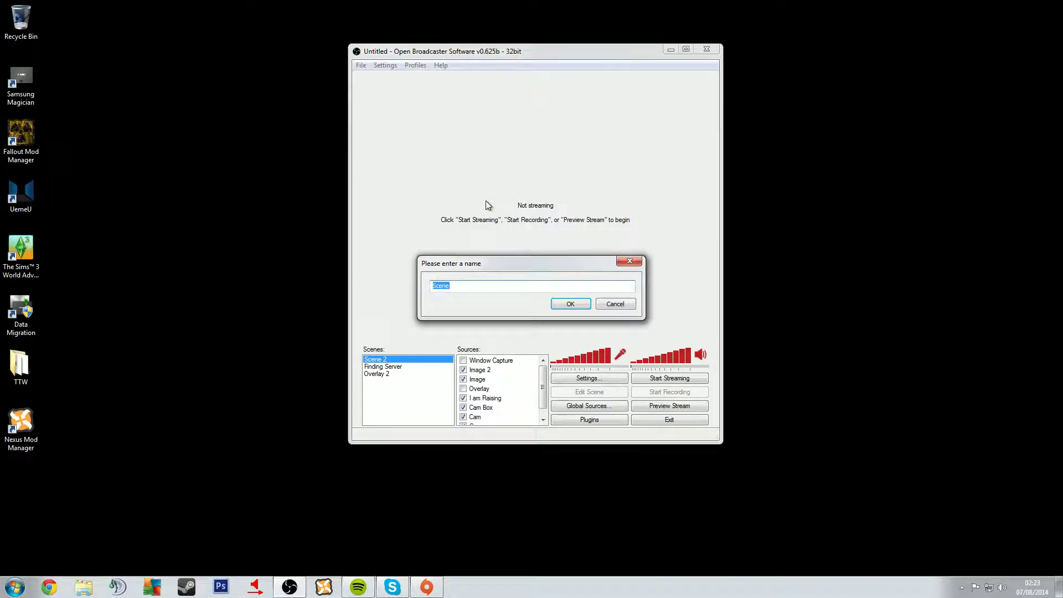
key("Return")
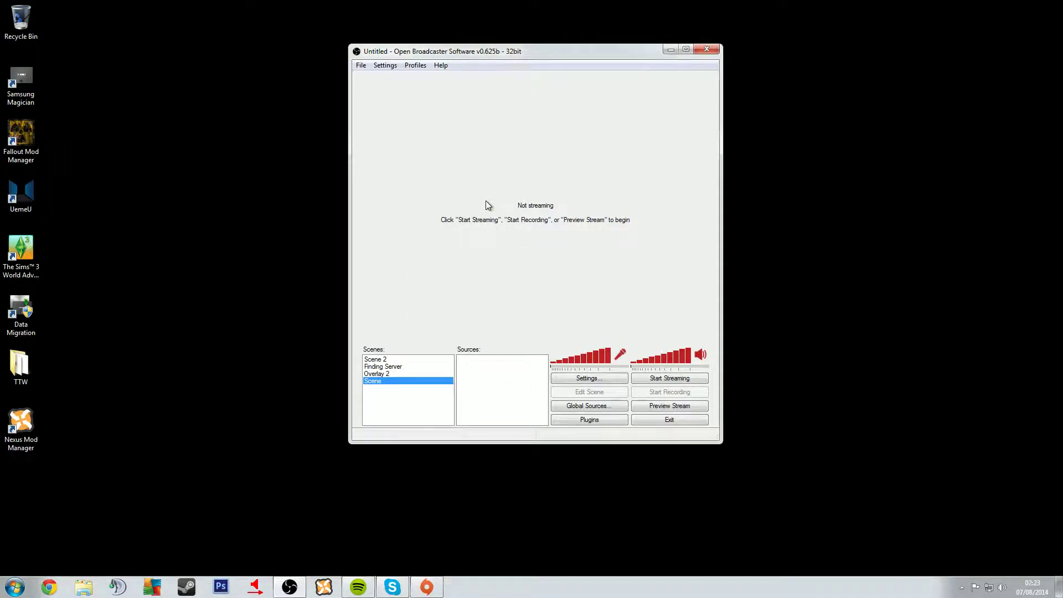
- Add a Video Capture Device source to the new scene with Dxtory Video 1 as its device
right_click(482, 369)
mouse_move(496, 376)
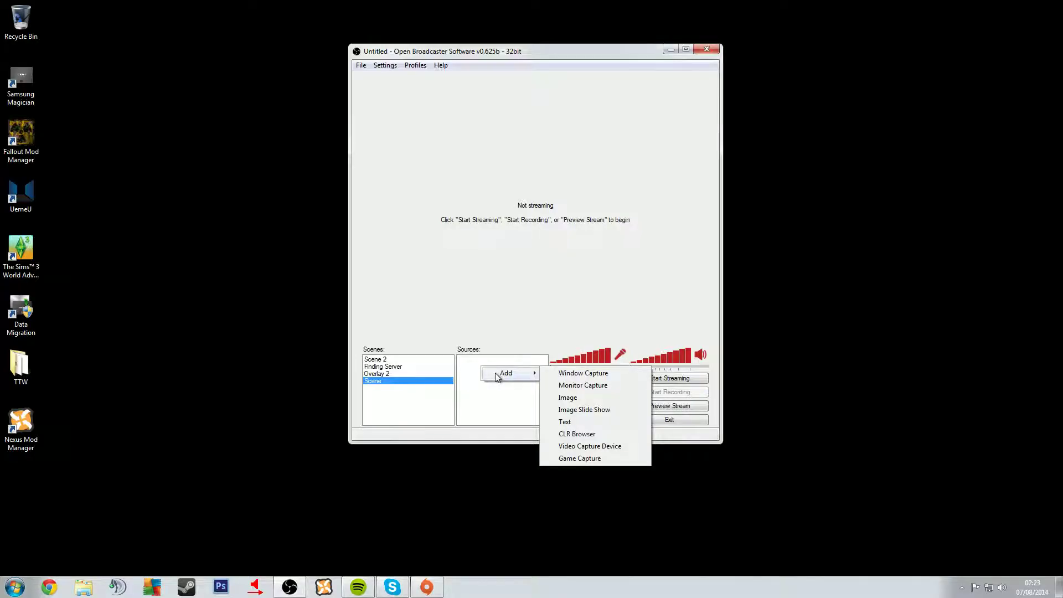
left_click(598, 446)
left_click(572, 303)
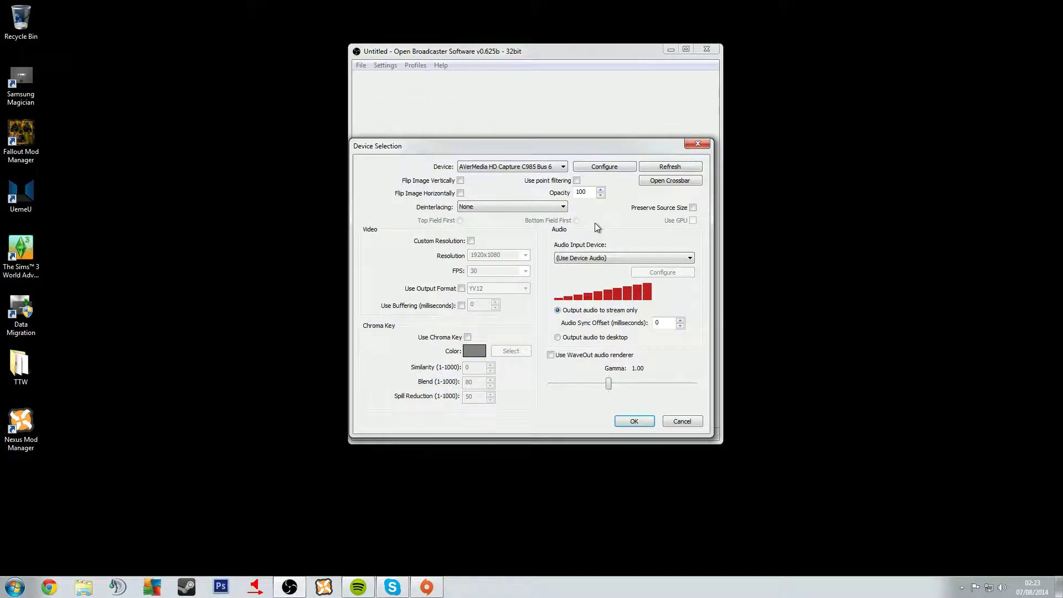
left_click(526, 166)
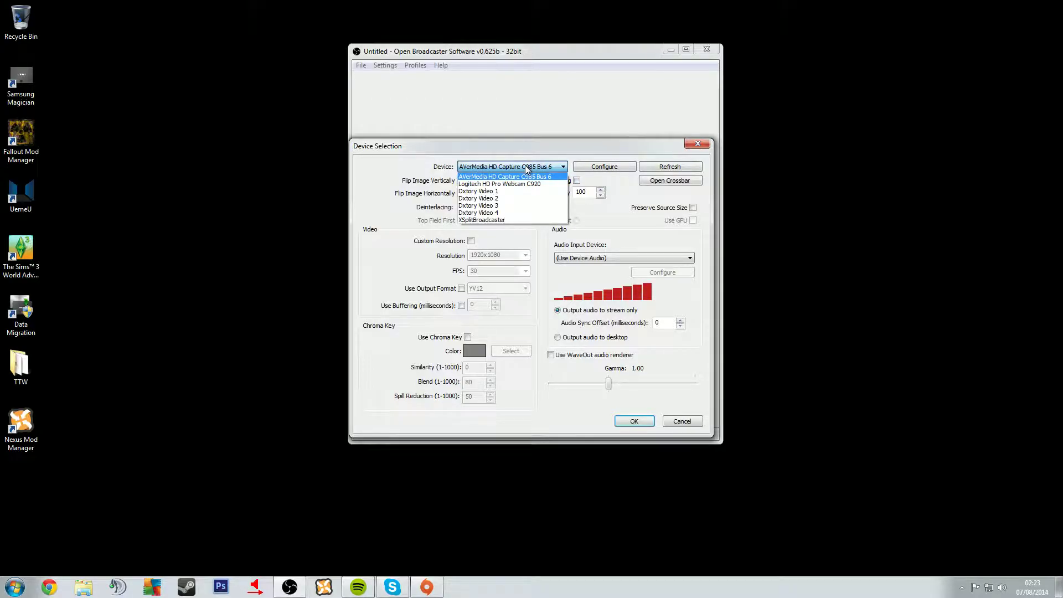
left_click(501, 192)
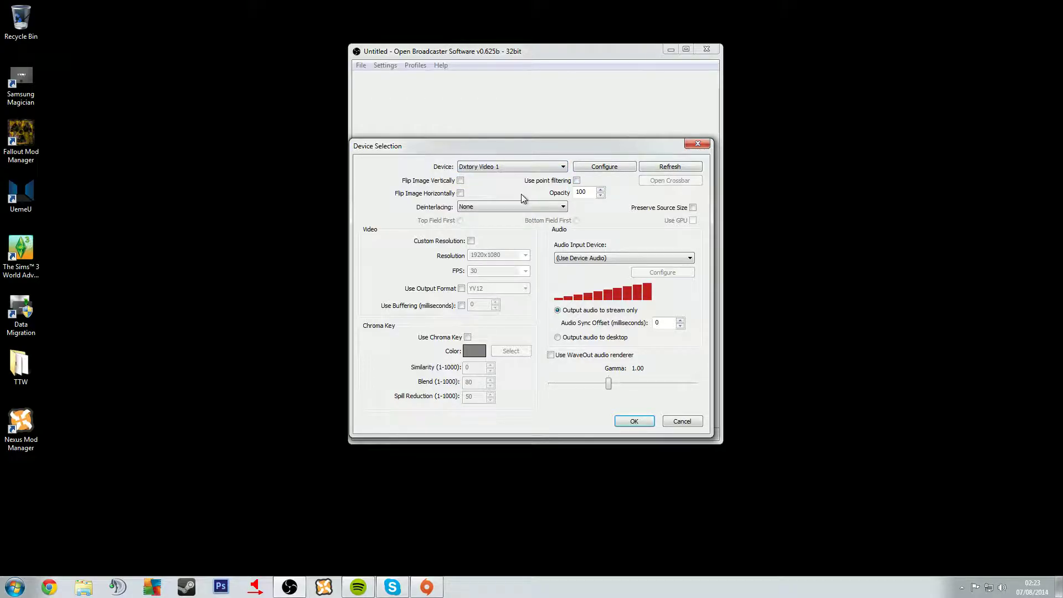
left_click(634, 421)
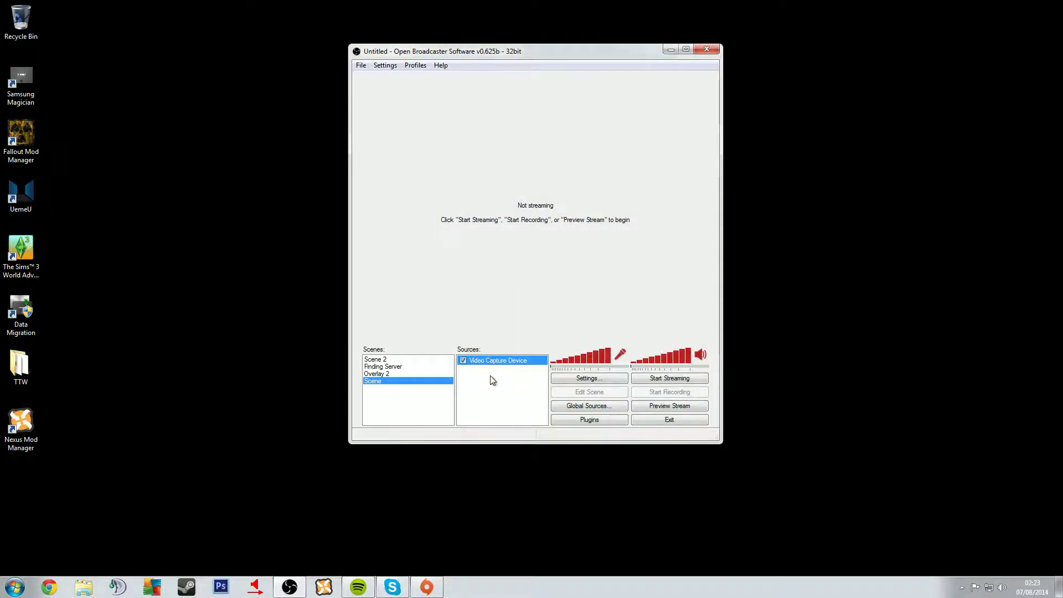
- Review the audio input device options in the Video Capture Device source's properties and keep Disable selected
right_click(496, 360)
left_click(525, 437)
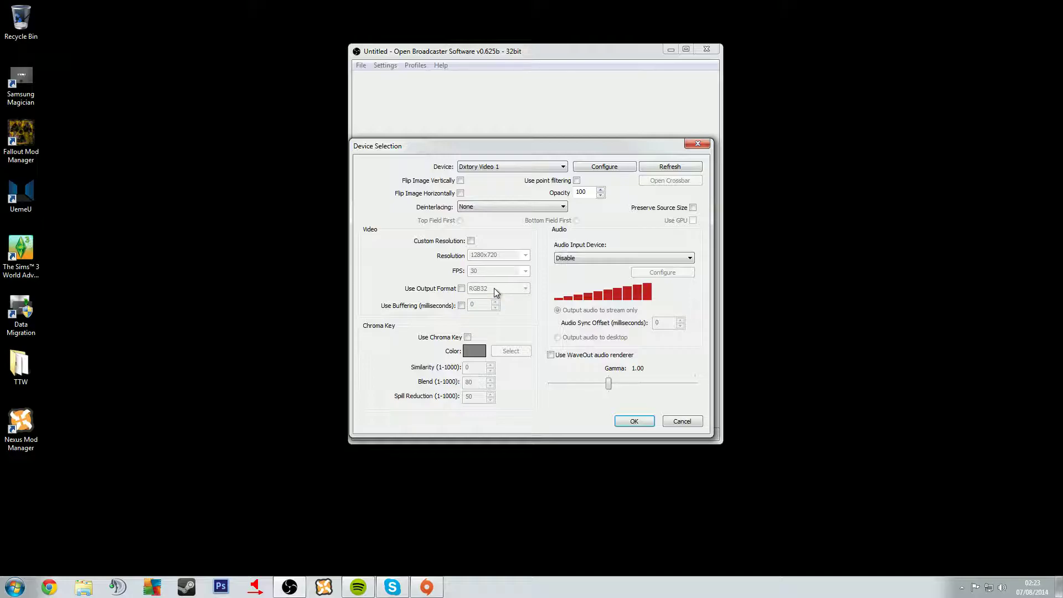
left_click(615, 258)
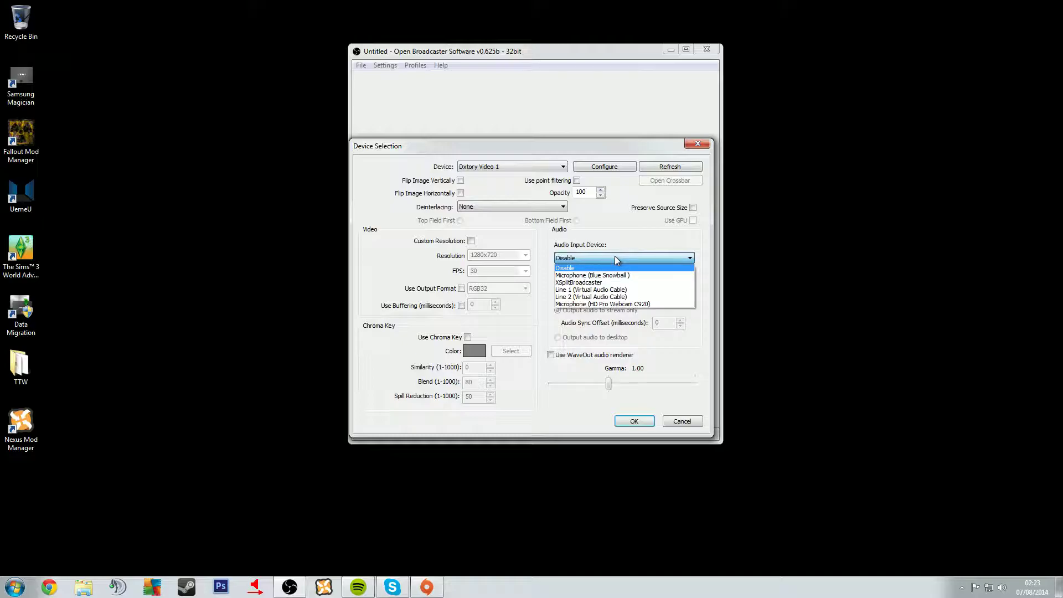
left_click(615, 258)
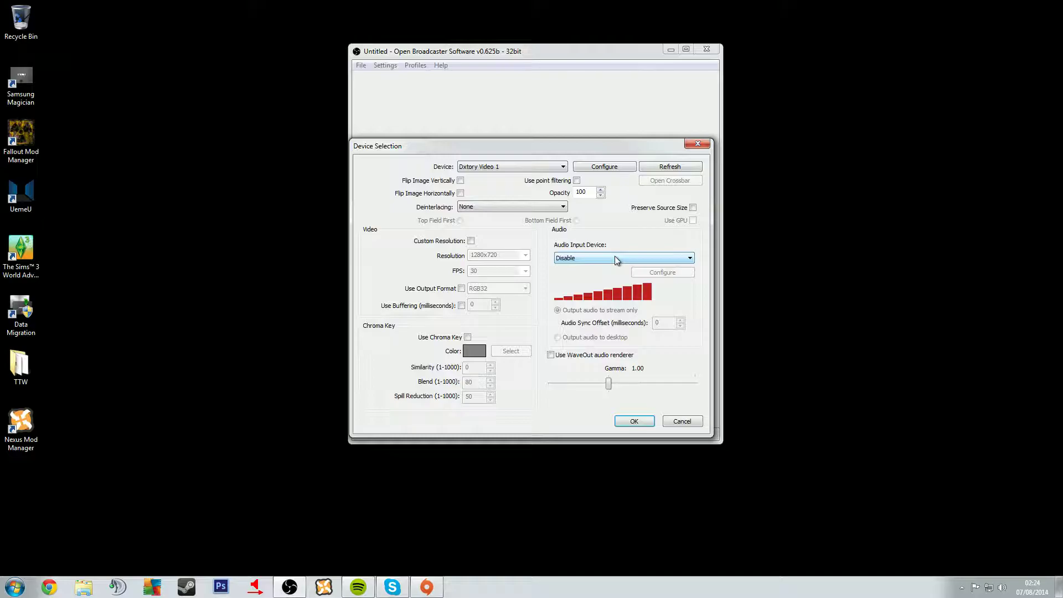
left_click(630, 421)
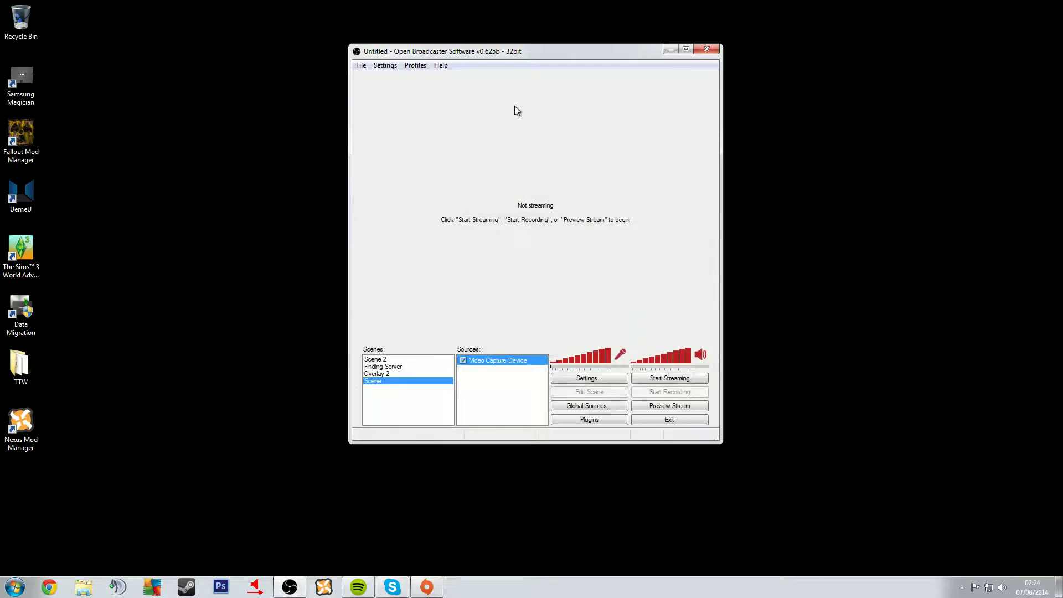
- Start the stream preview, look through the preview's context options and maximize the Open Broadcaster Software window
left_click(664, 405)
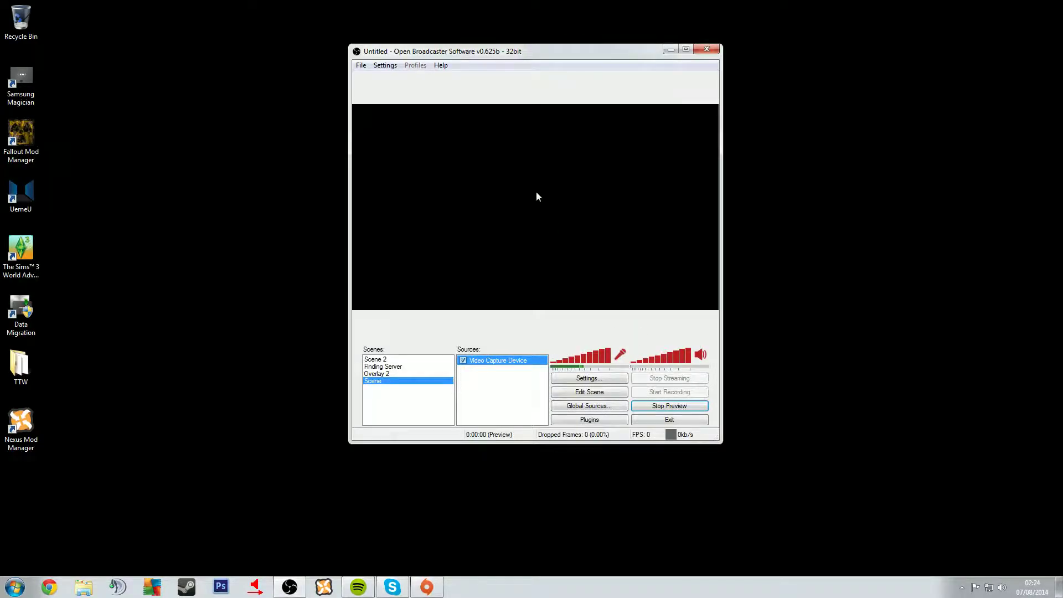
right_click(440, 185)
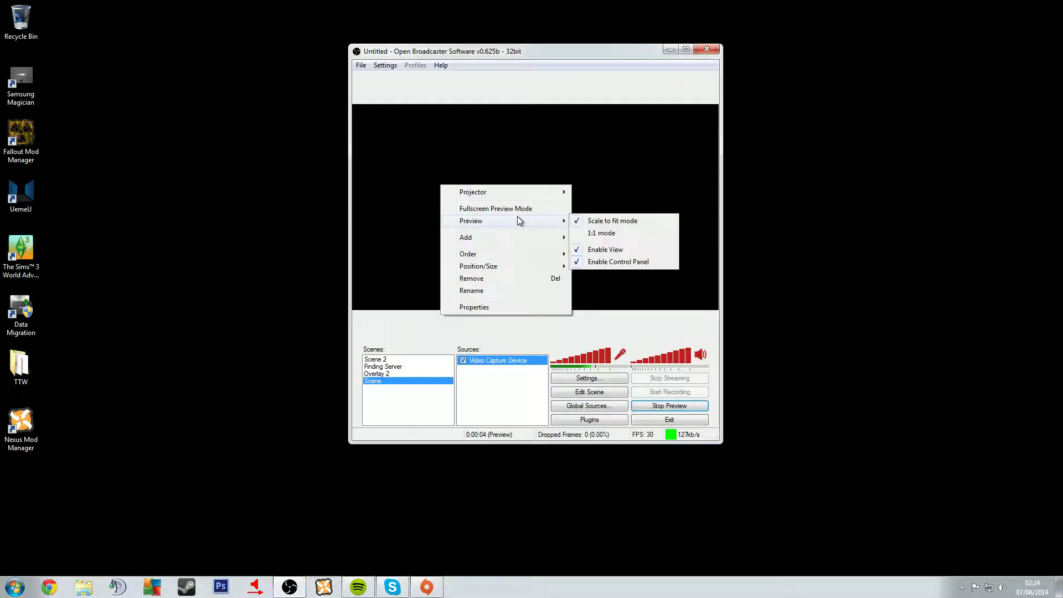
mouse_move(520, 264)
left_click(590, 277)
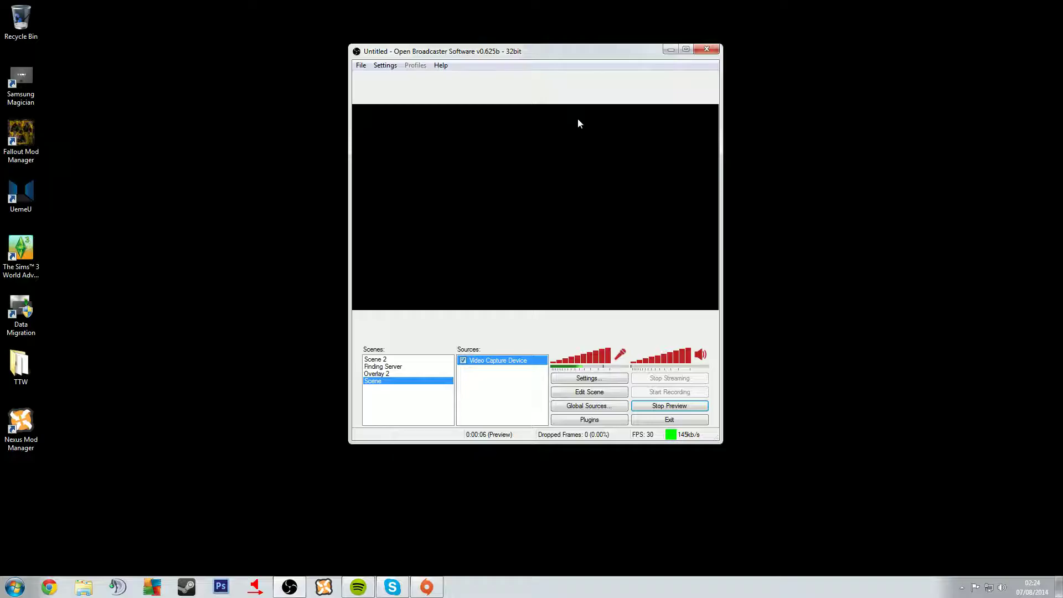
left_click(685, 48)
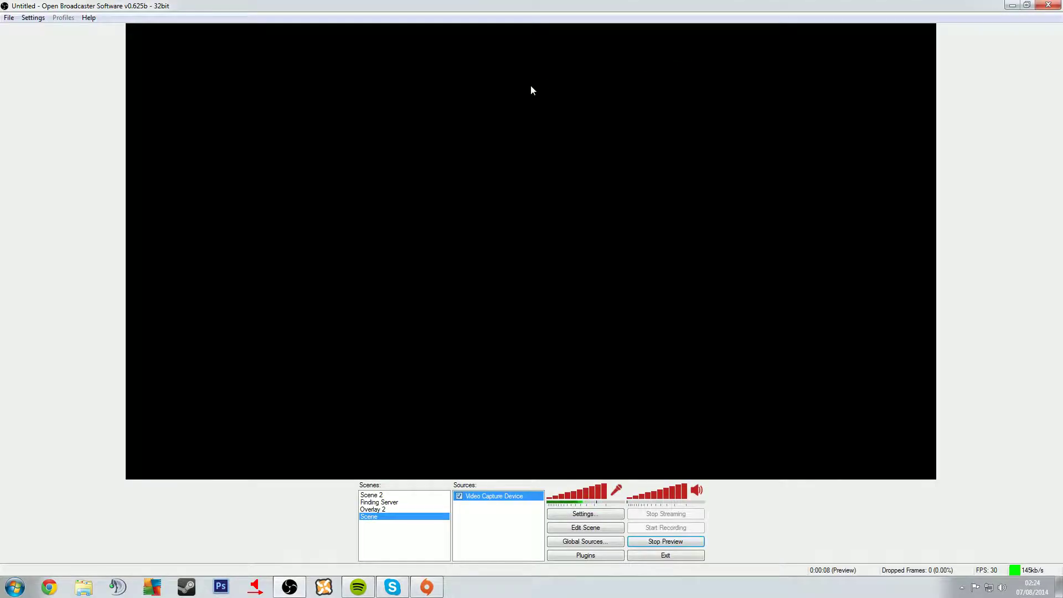
- Check the capture source's bounds in the preview with scene editing enabled, and stop the preview
right_click(476, 105)
left_click(414, 118)
left_click(604, 528)
mouse_move(410, 198)
left_mouse_down()
mouse_move(440, 261)
mouse_move(431, 209)
mouse_move(387, 189)
mouse_move(411, 199)
left_mouse_up()
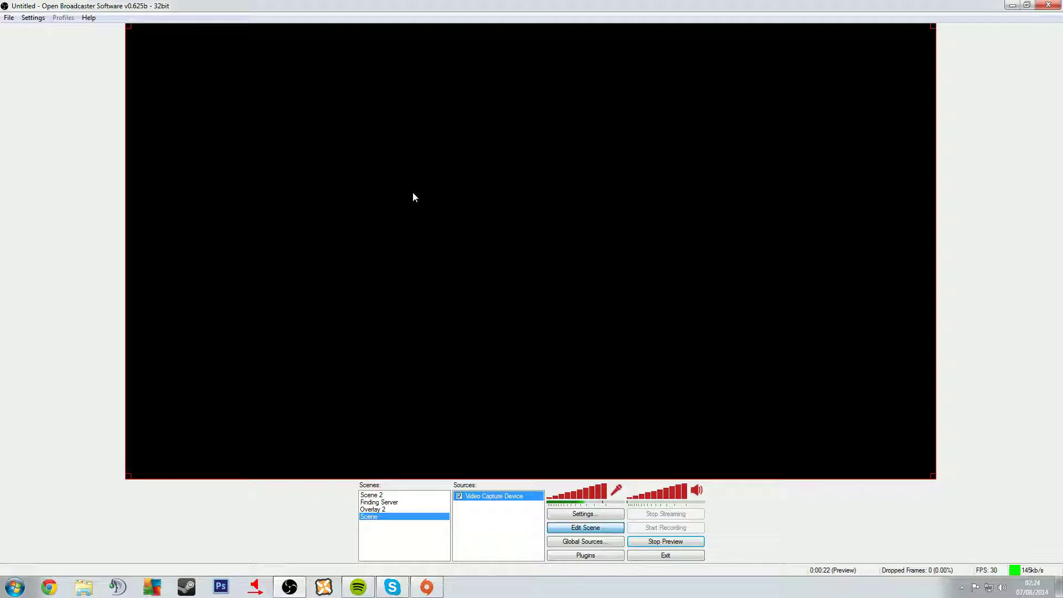
left_click(588, 530)
left_click(664, 542)
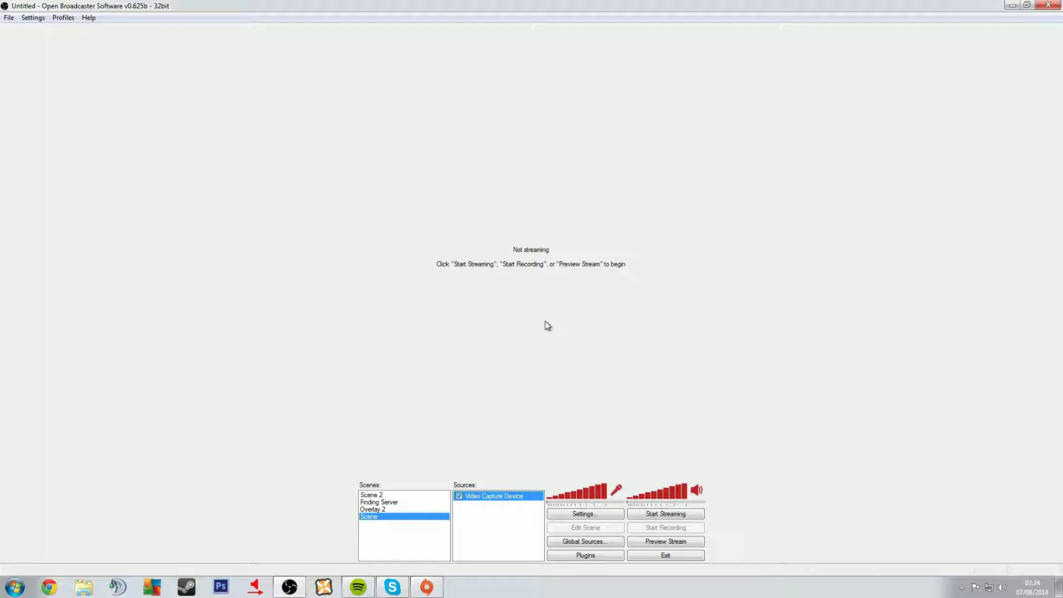
- Preview the Overlay 2 scene, dismiss the Logitech webcam controller and enable scene editing
left_click(443, 510)
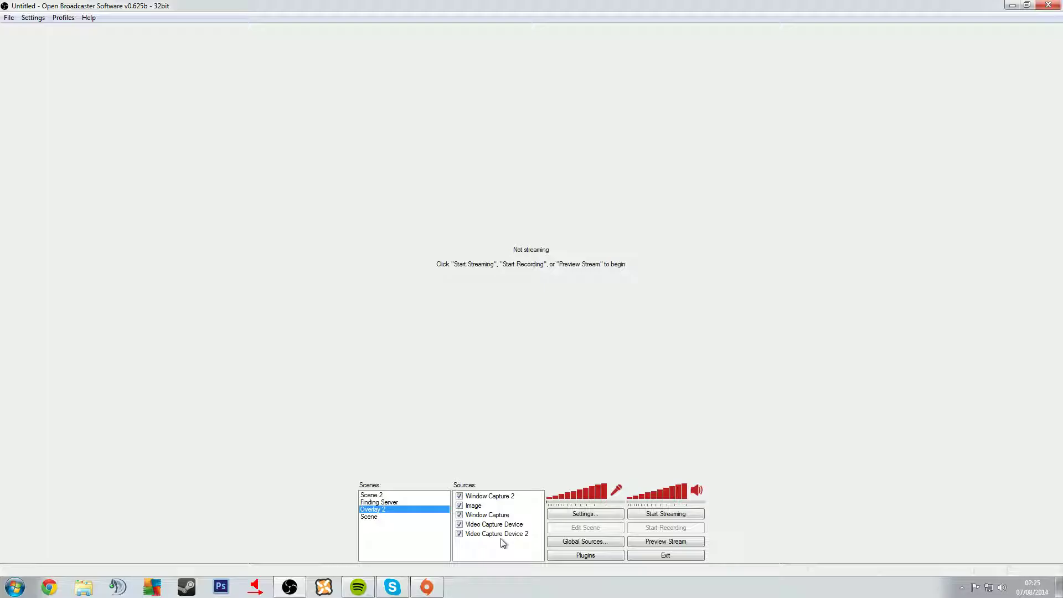
left_click(648, 541)
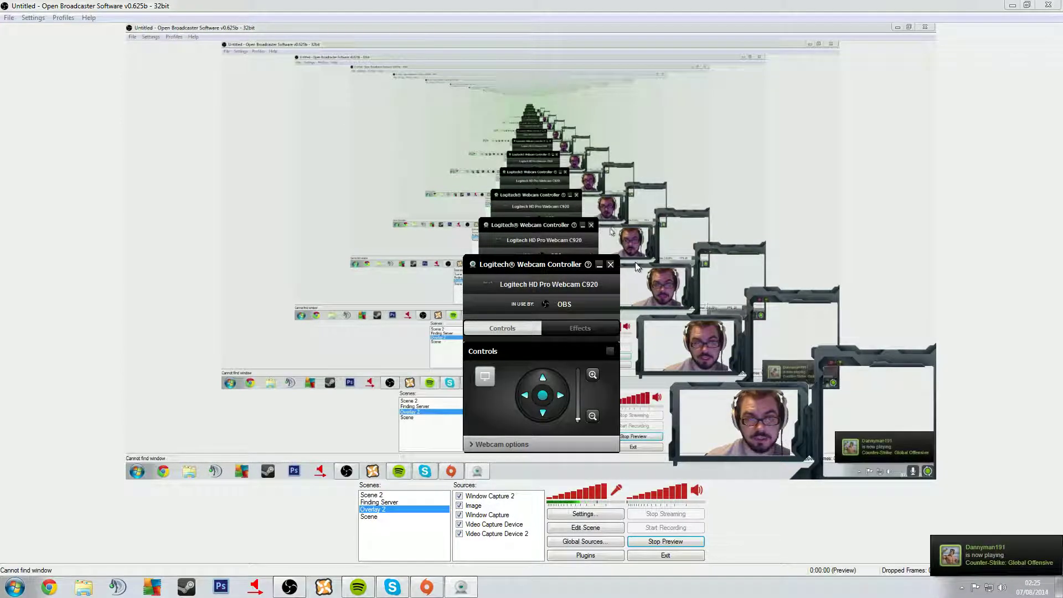
left_click(611, 264)
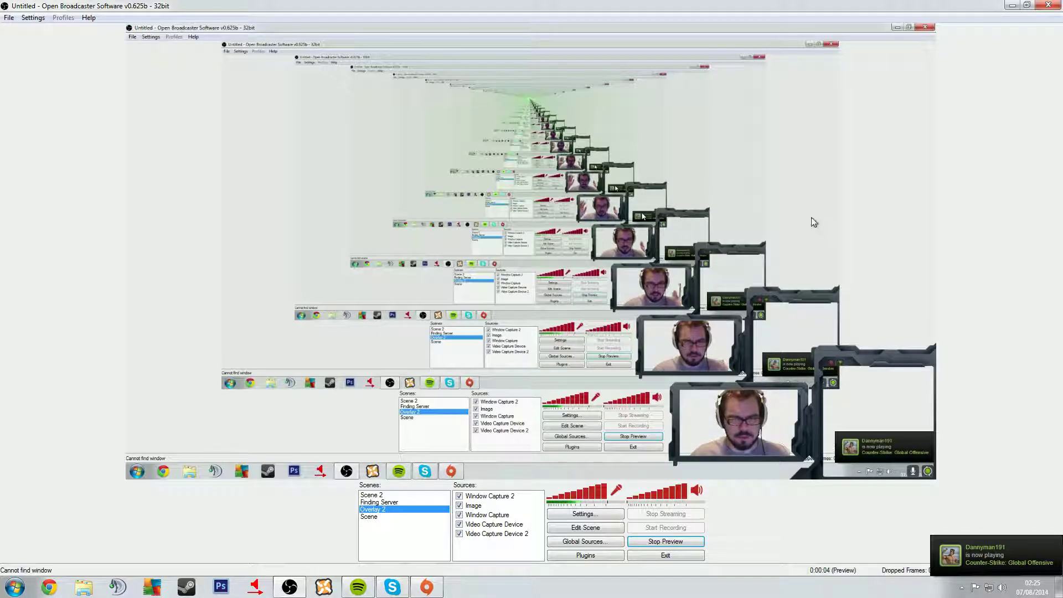
left_click(612, 527)
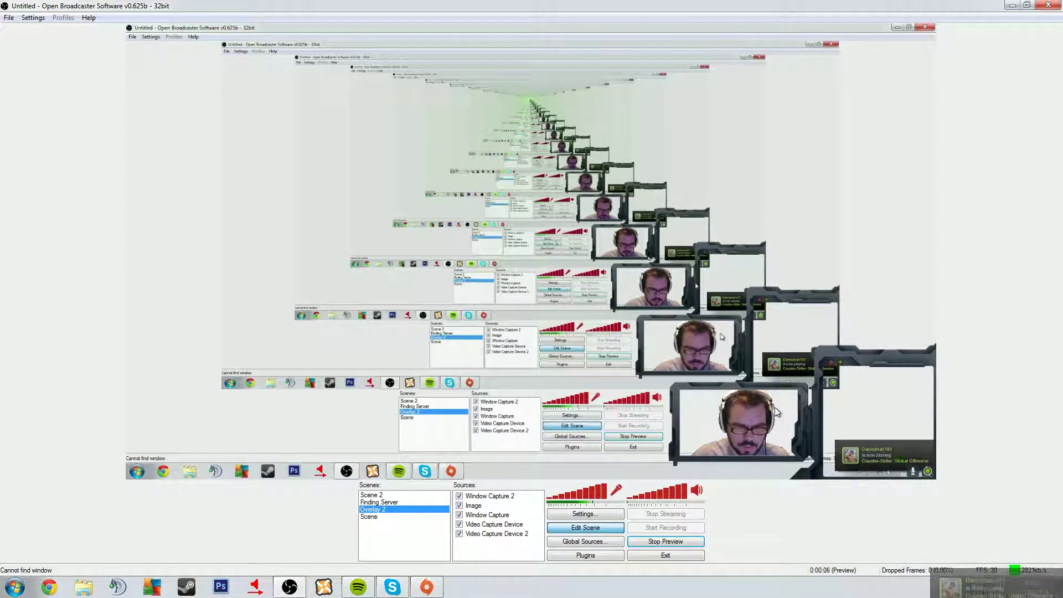
- Identify the overlay's sources and adjust the webcam Video Capture Device to fit its overlay frame
left_click(478, 506)
left_click(481, 516)
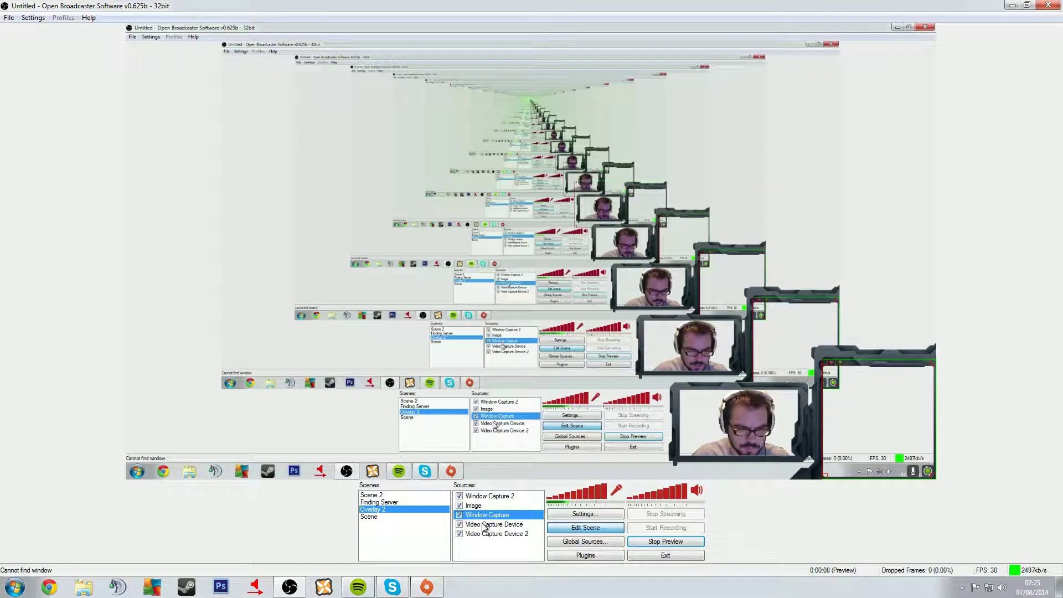
left_click(485, 525)
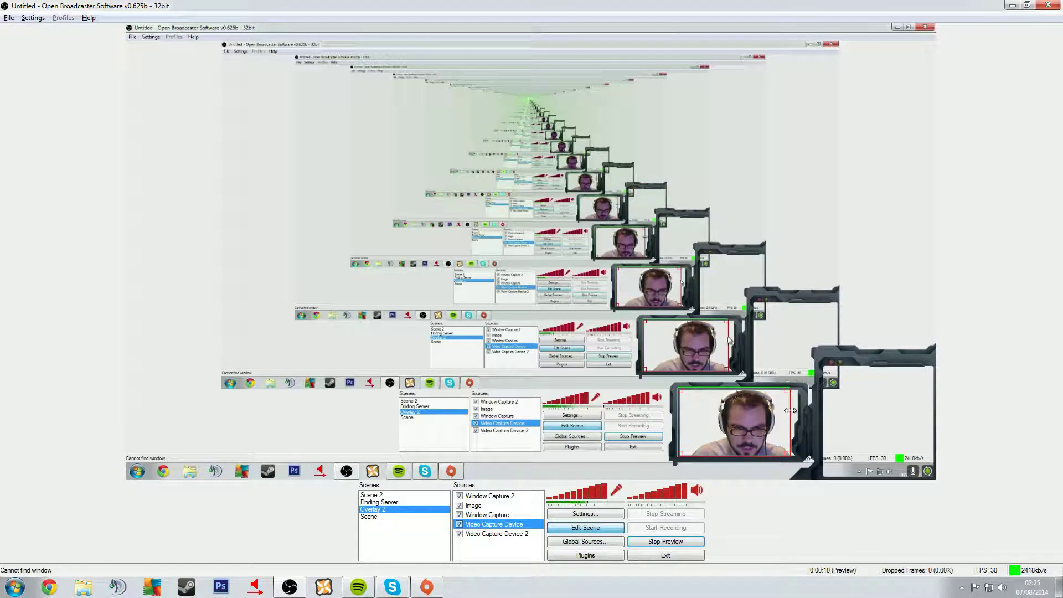
left_click_drag(767, 415, 773, 415)
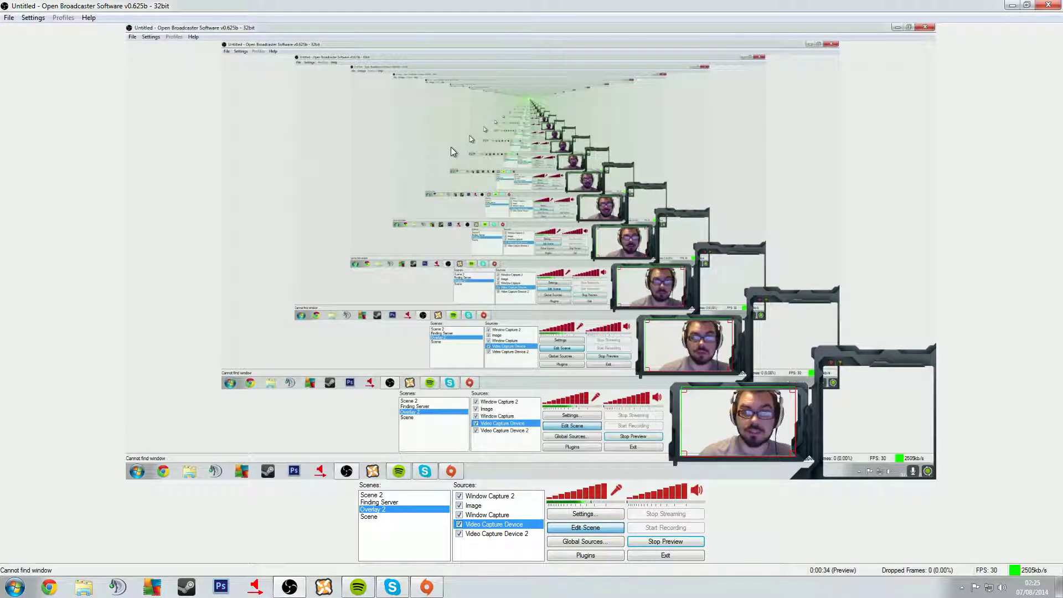
- Hide the Video Capture Device 2 source in Overlay 2, stop the preview and minimize Open Broadcaster Software
left_click(460, 534)
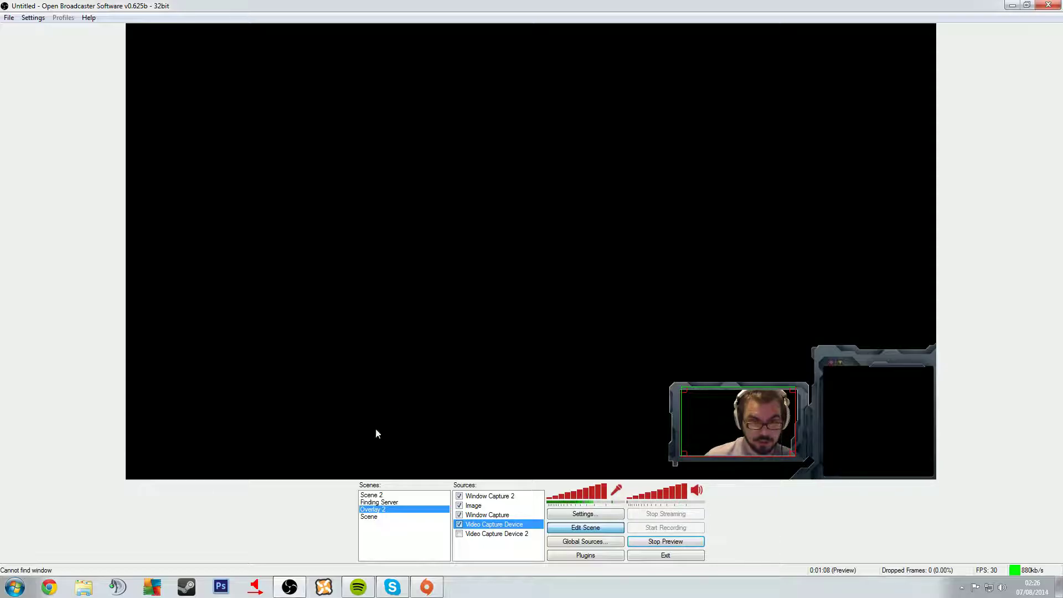
left_click(663, 542)
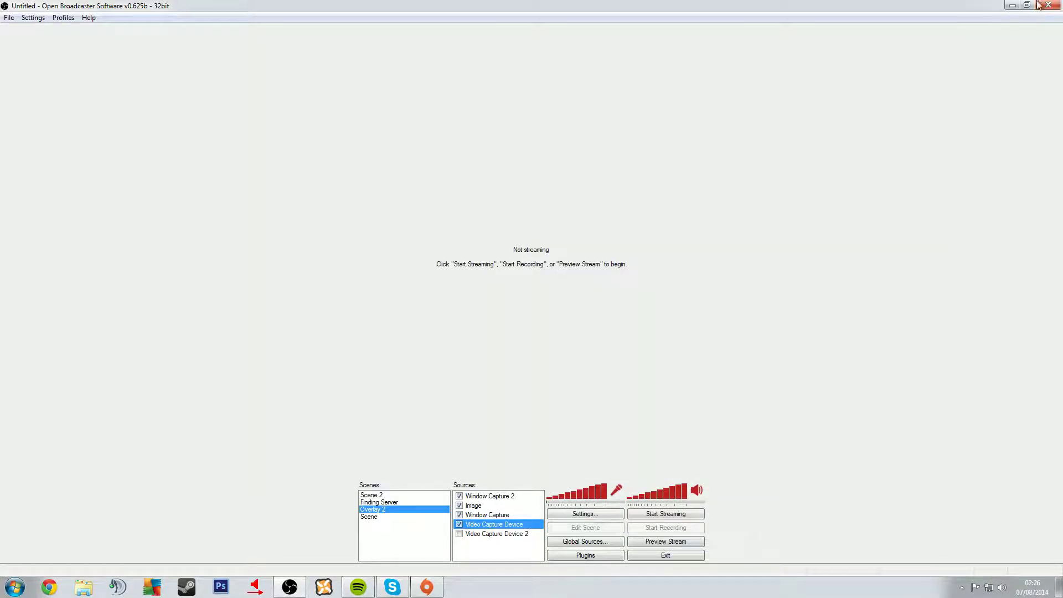
left_click(1013, 5)
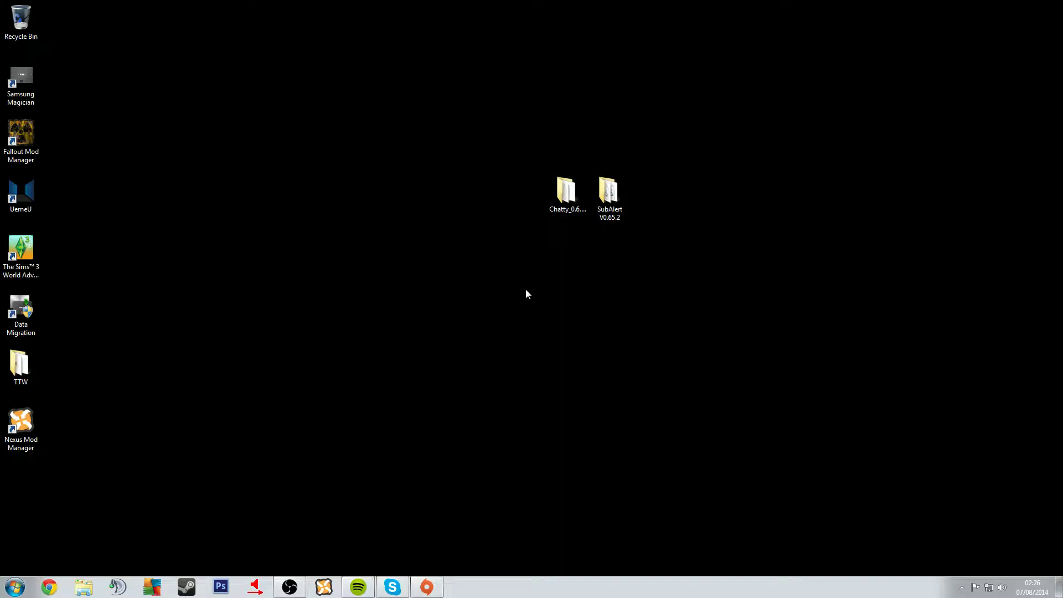
- Switch to Chrome and open the streamer's own Twitch channel page on twitch.tv
left_click(50, 587)
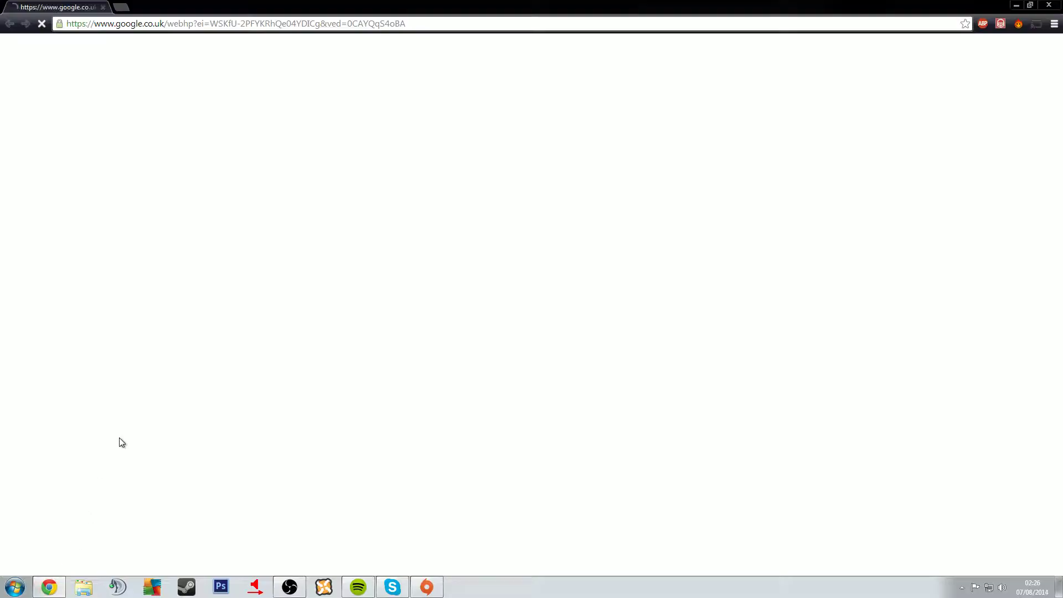
left_click(162, 22)
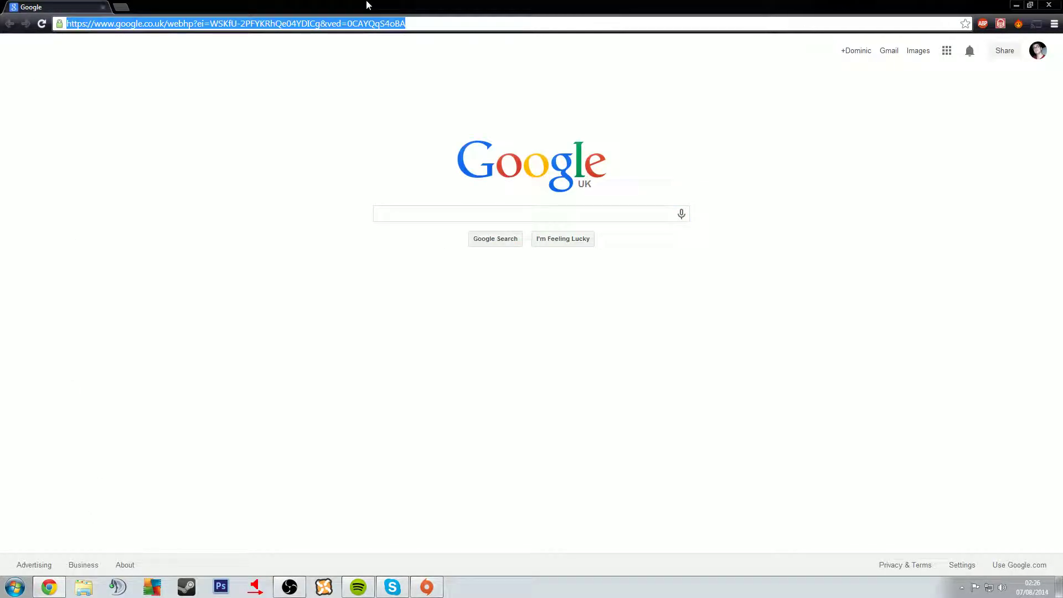
type("twitch.tv")
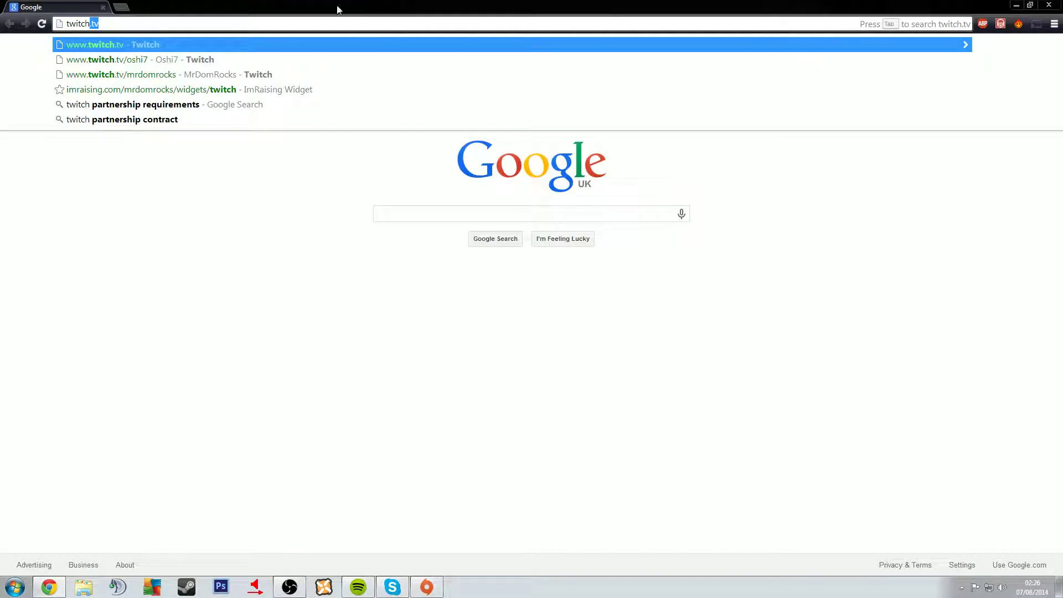
left_click(239, 74)
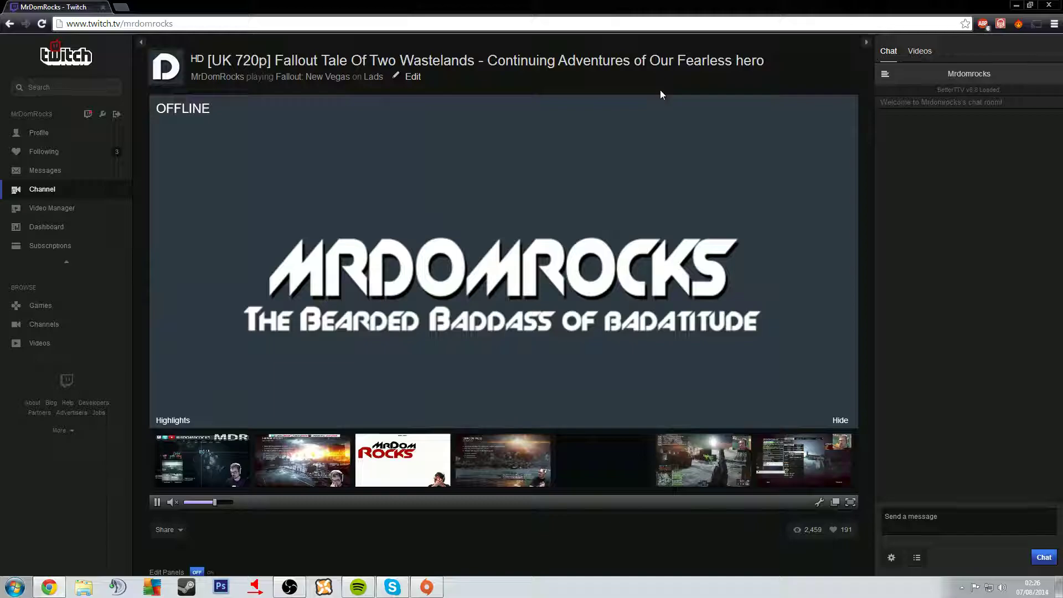
- Pop out the Twitch channel chat into its own window, minimize the main browser window and place the chat on the desktop
left_click(891, 558)
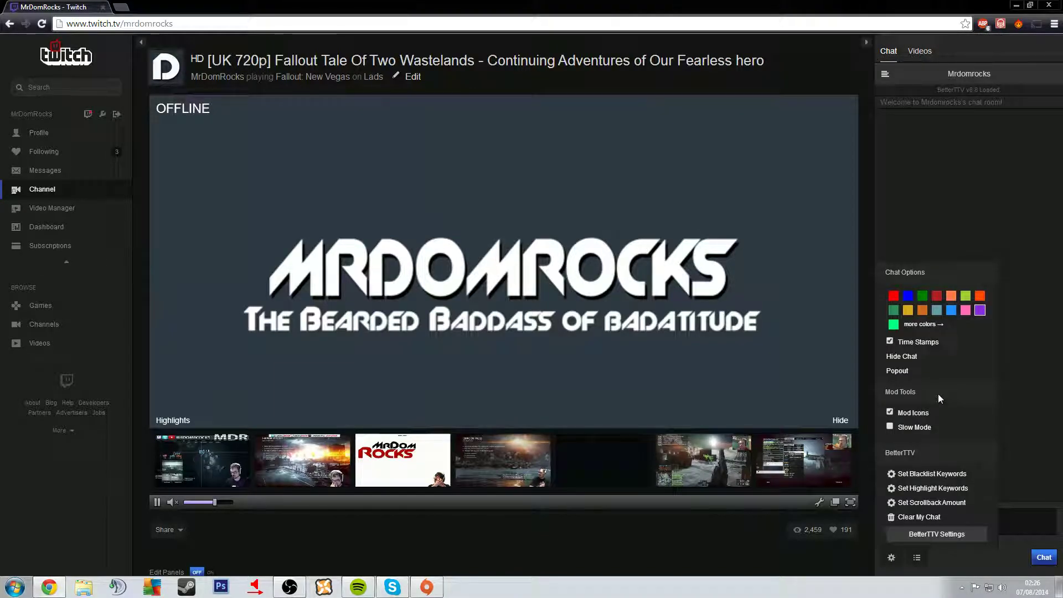
left_click(897, 371)
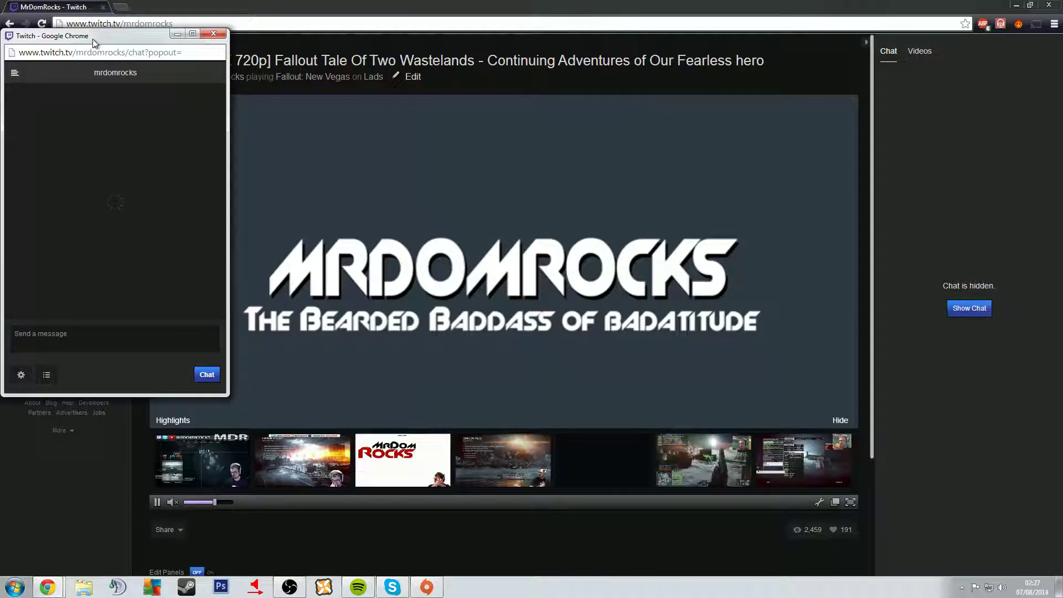
left_click_drag(98, 36, 0, 37)
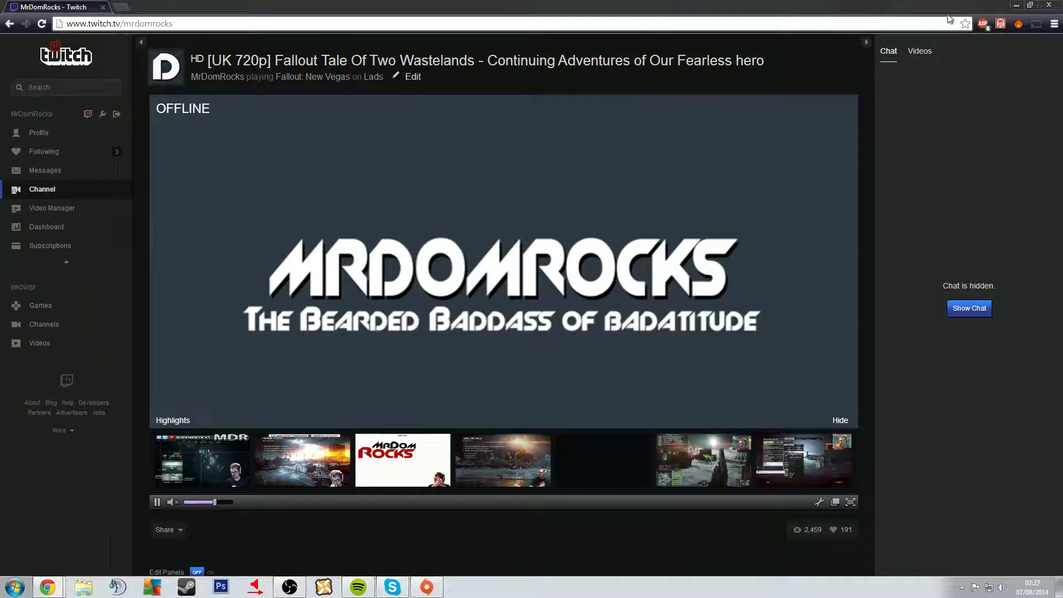
left_click(1017, 5)
left_click_drag(1062, 133, 281, 98)
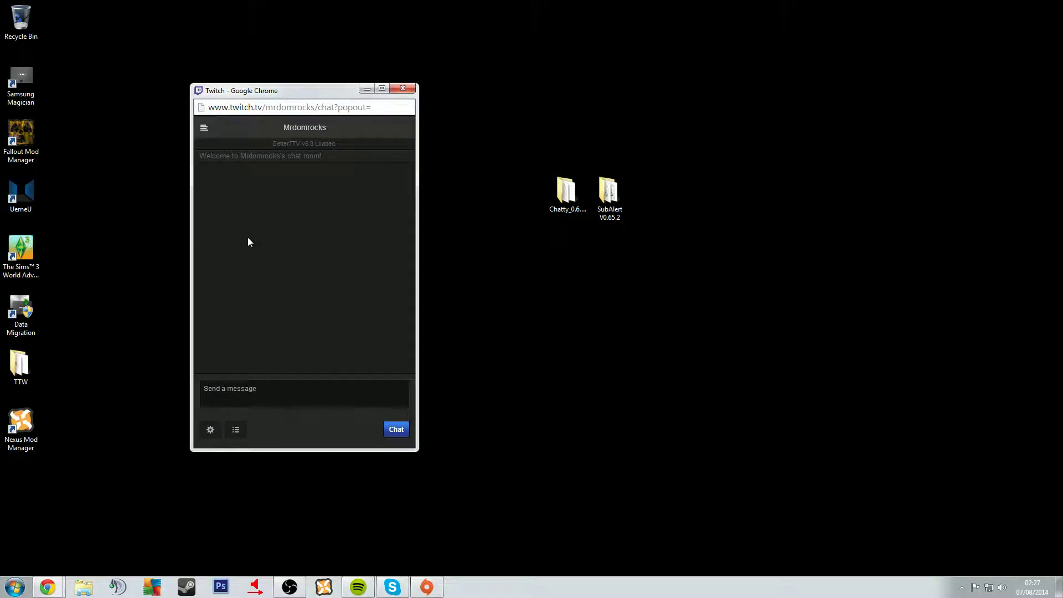
left_click_drag(313, 82, 272, 76)
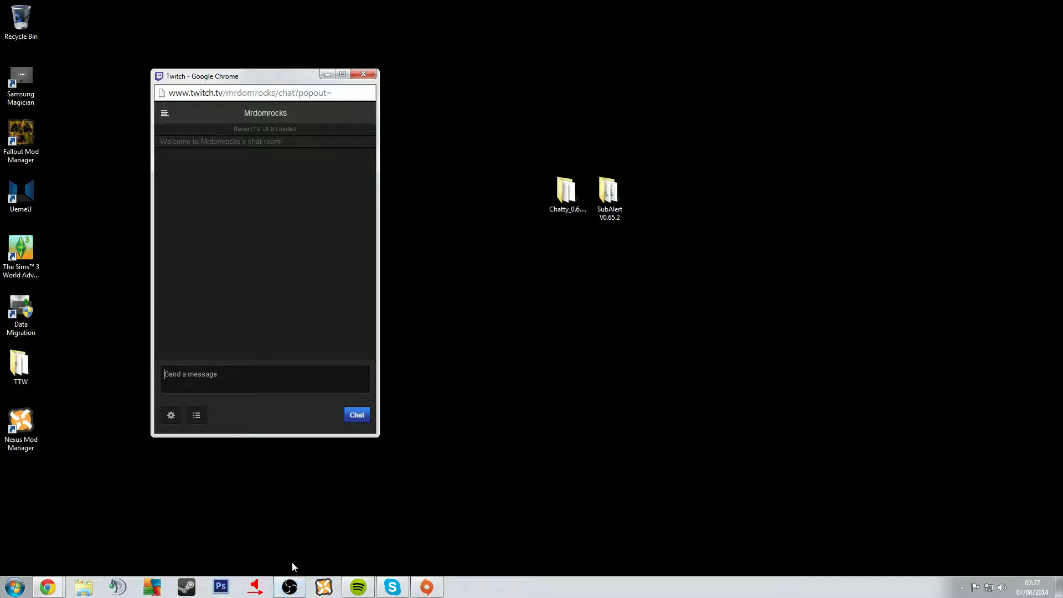
- Switch to Open Broadcaster Software, restore it from maximized and place its window beside the chat popout
left_click(289, 586)
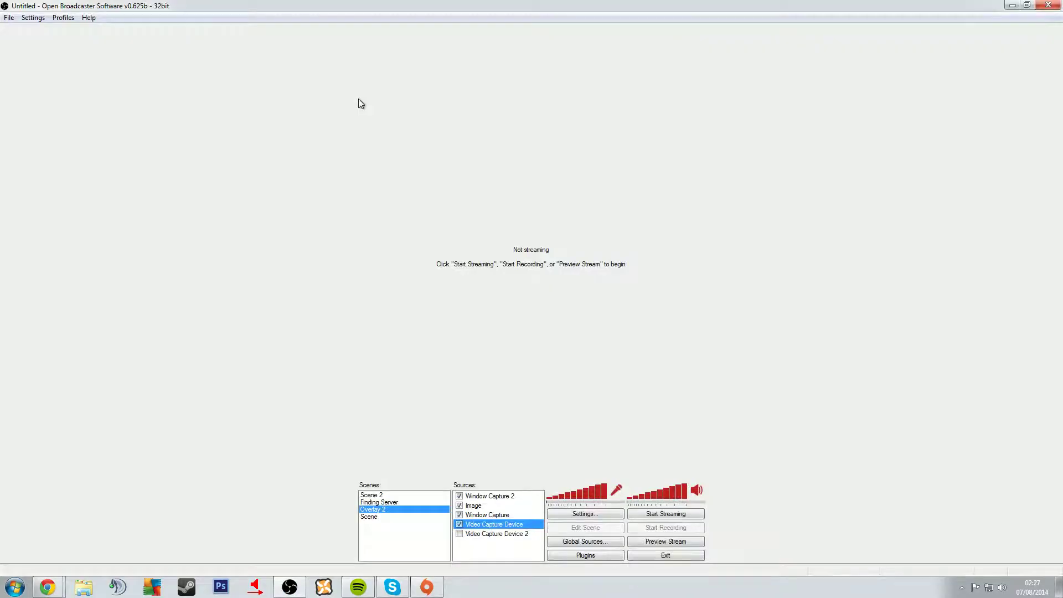
left_click(1028, 6)
left_click_drag(567, 53, 700, 81)
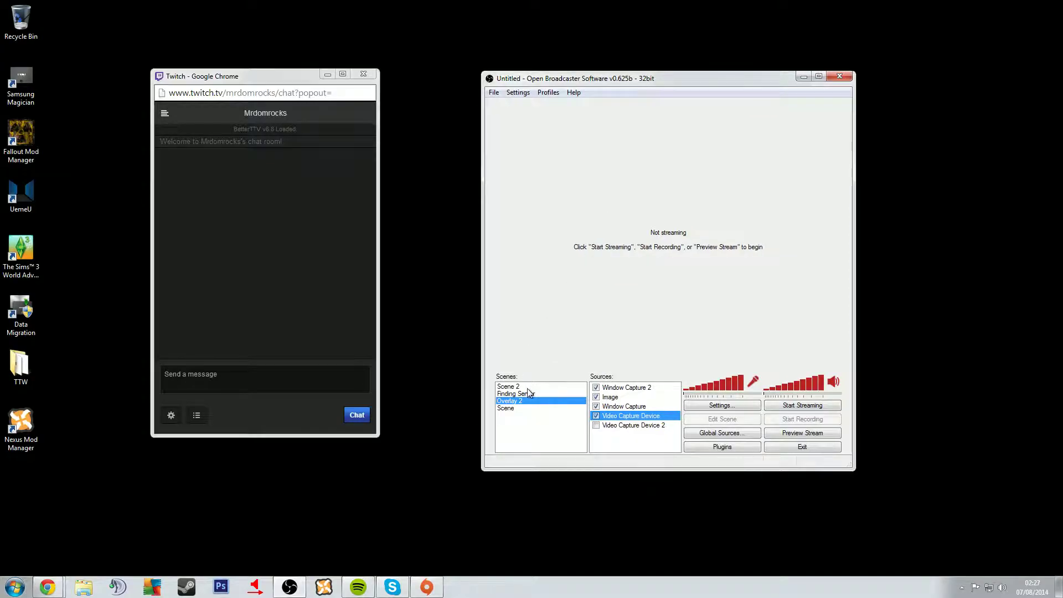
- Add a Window Capture source to the scene named Scene, capturing the inner window of Twitch - Google Chrome
key("Down")
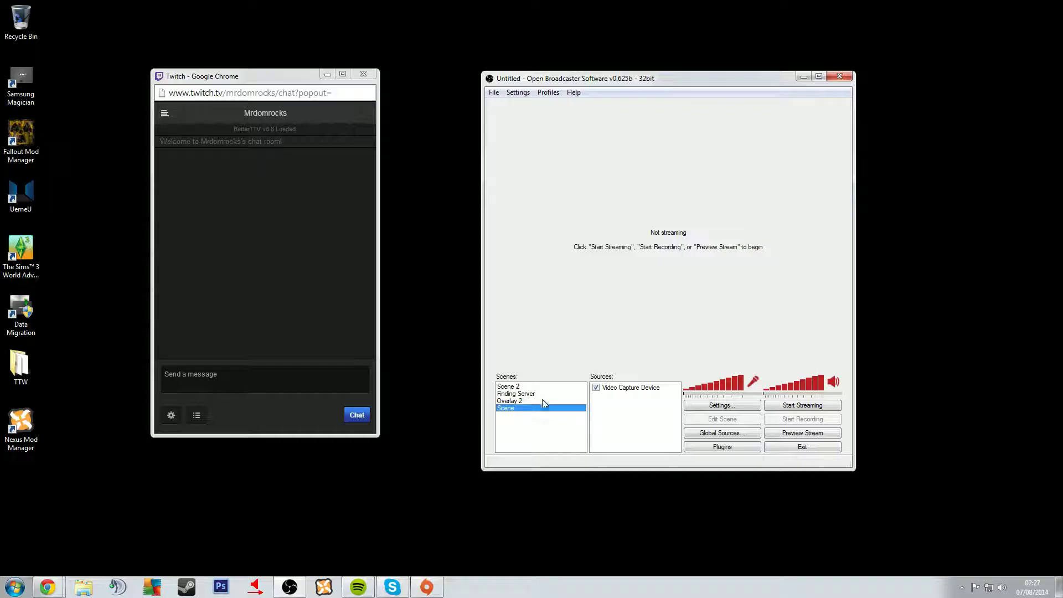
right_click(621, 411)
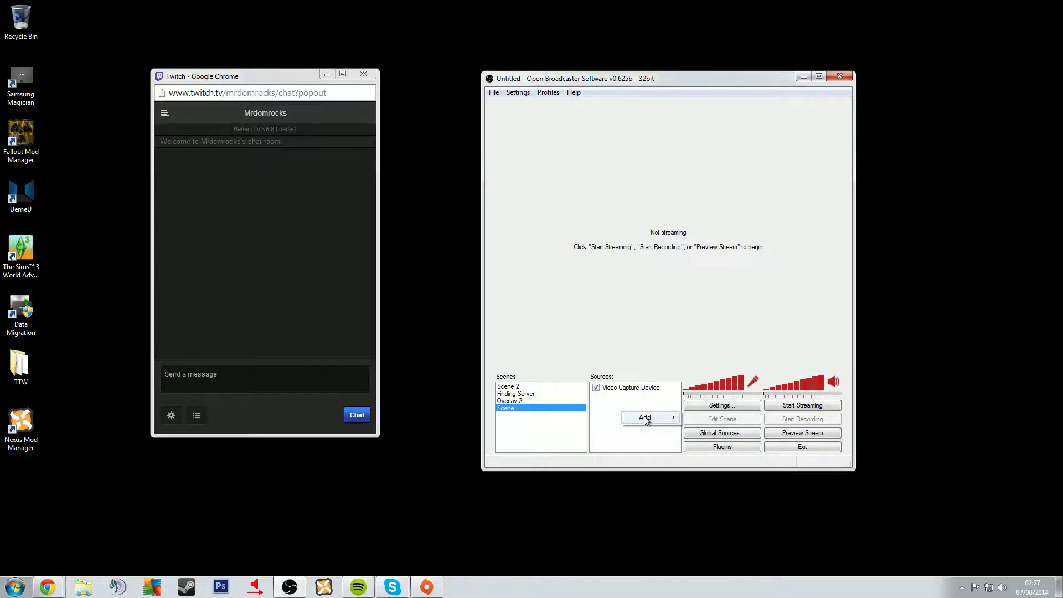
left_click(685, 418)
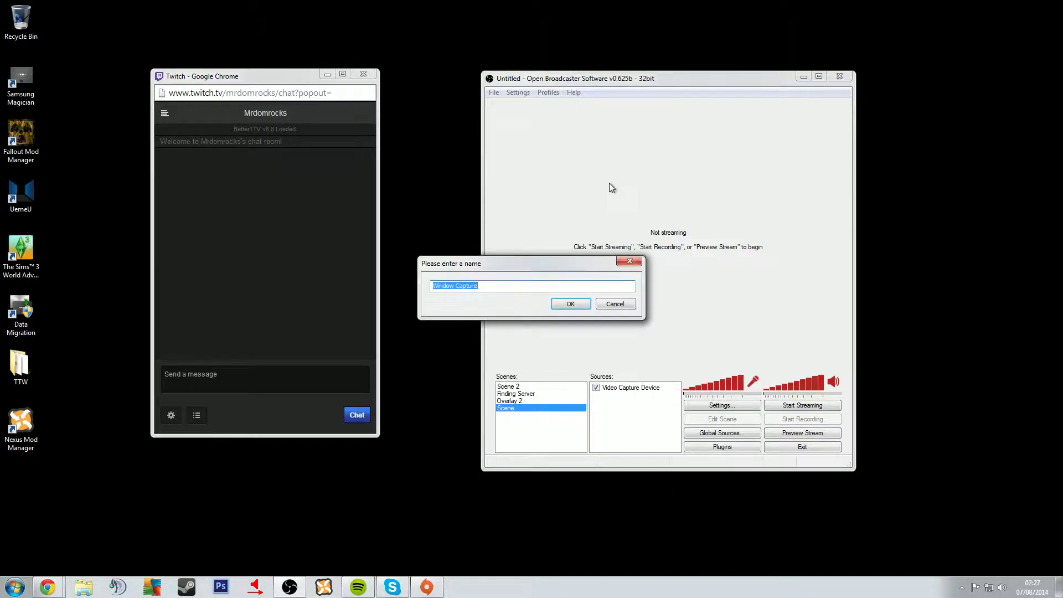
left_click(569, 303)
left_click(558, 155)
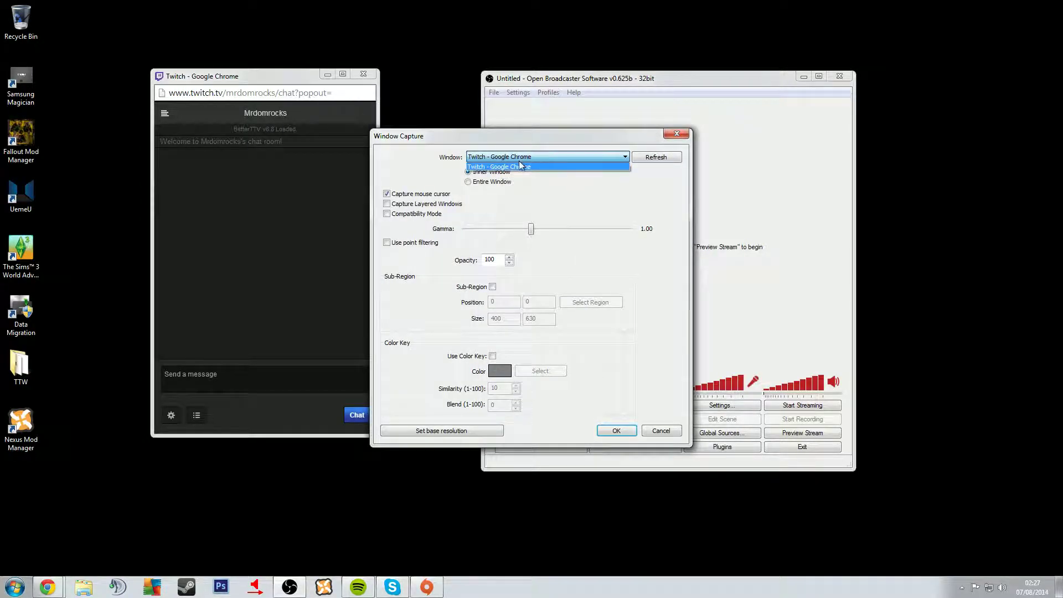
left_click(494, 172)
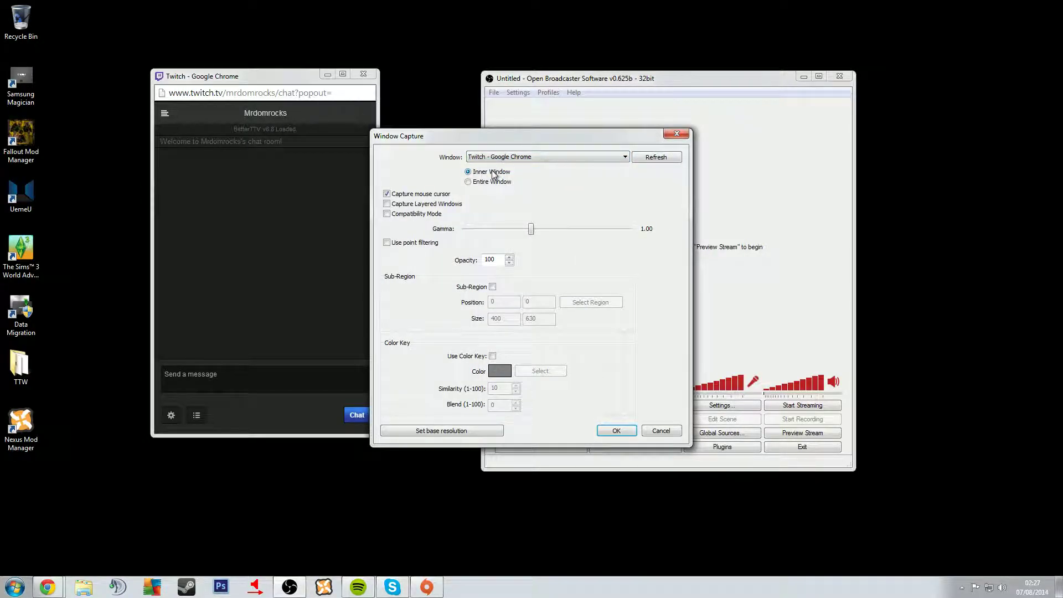
left_click(617, 431)
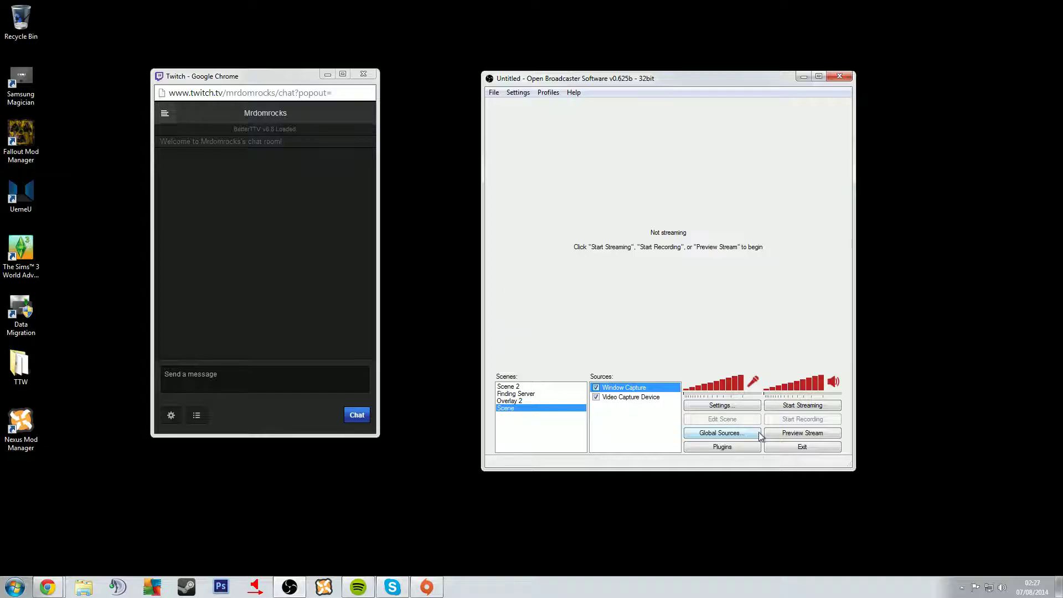
- Preview the scene with scene editing enabled, shift the chat capture inward, move the chat popout off this screen and maximize the OBS window
left_click(821, 434)
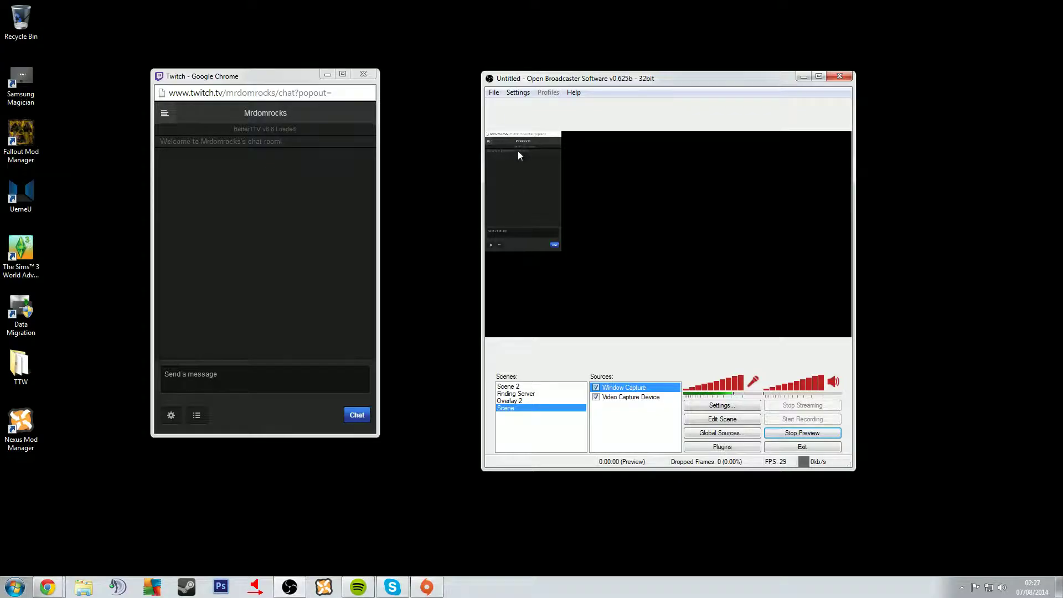
left_click(722, 419)
left_click_drag(540, 202, 576, 244)
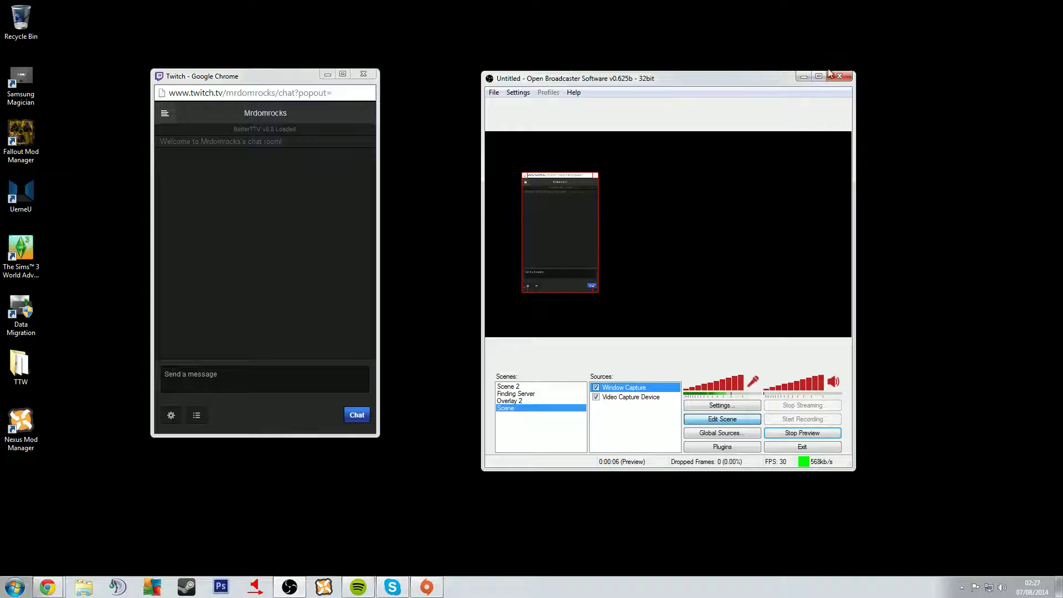
left_click_drag(284, 79, 1062, 94)
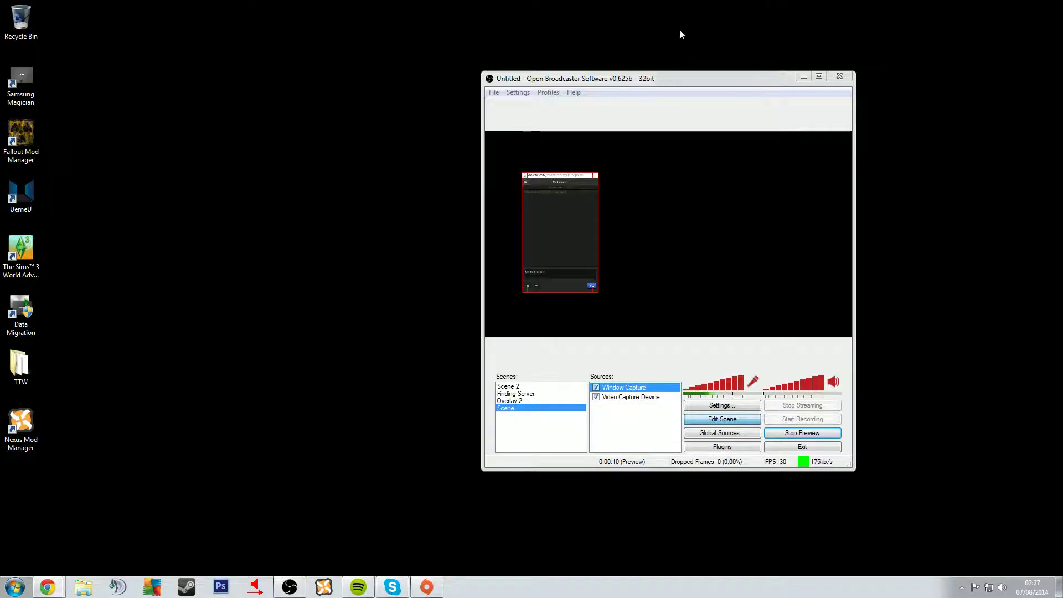
left_click(819, 76)
- Reposition the chat capture and crop off its address bar, header and message box so only the chat area is captured
left_click_drag(255, 198, 211, 259)
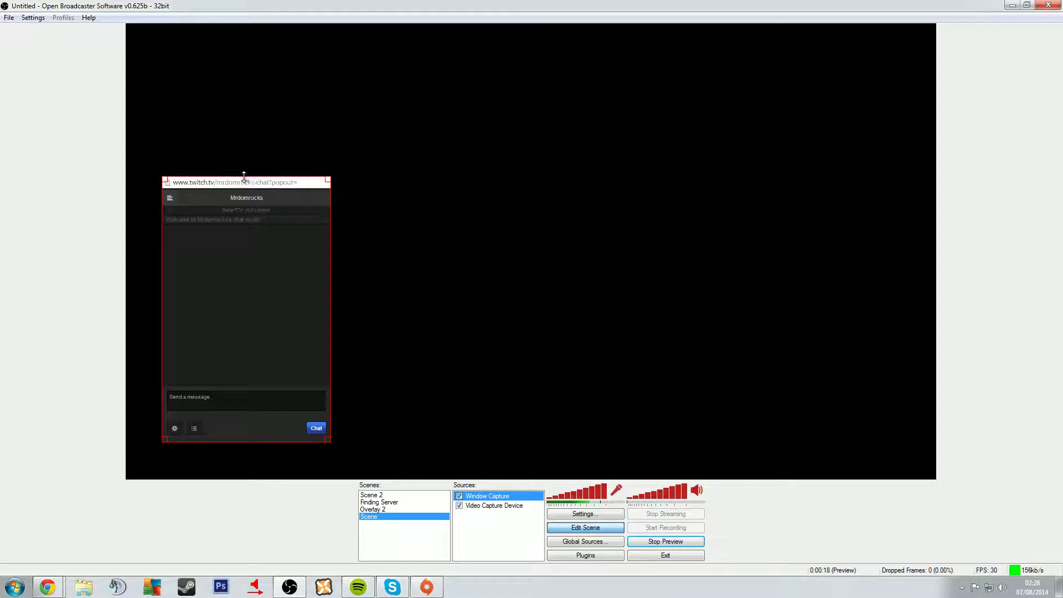
left_click_drag(243, 177, 242, 214)
left_click_drag(241, 219, 241, 225)
left_click_drag(216, 441, 224, 388)
- Move the cropped chat capture near the scene's lower-left corner, enlarge it, shift it inward and scale it down slightly
left_click_drag(296, 260, 263, 341)
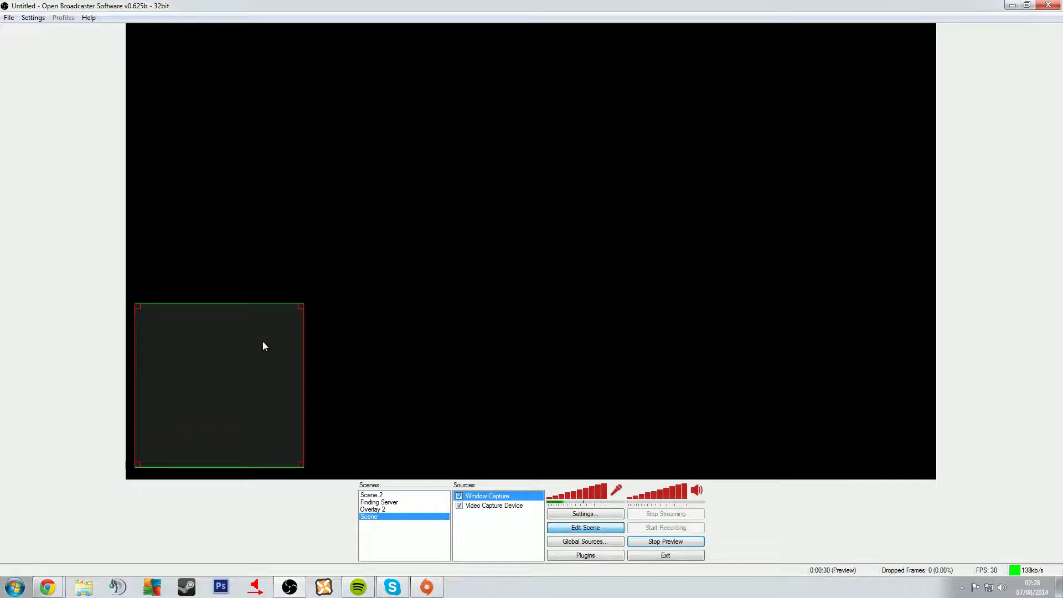
left_click_drag(297, 308, 319, 311)
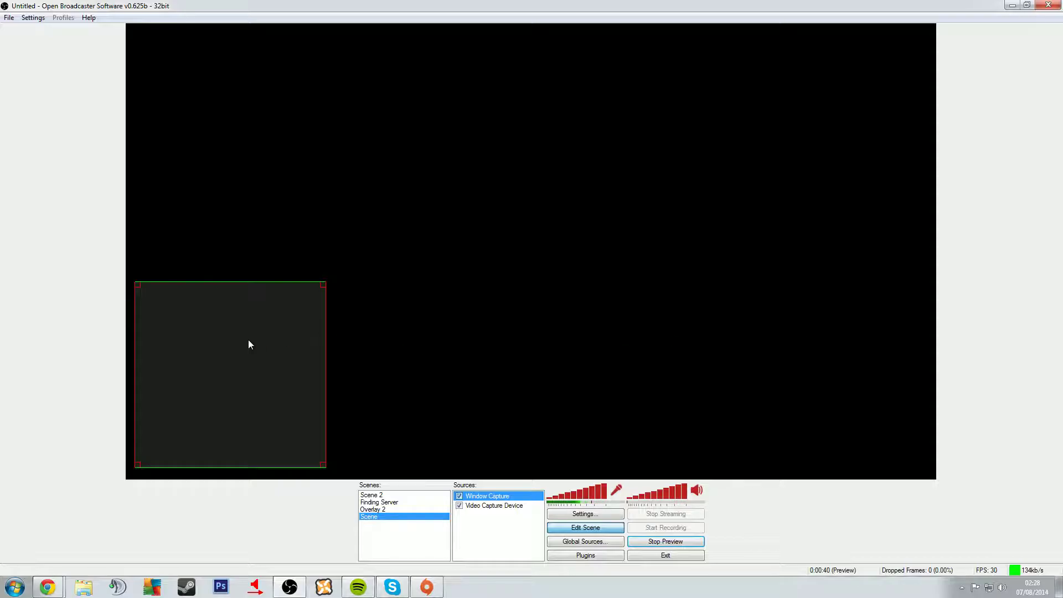
left_click_drag(253, 339, 305, 298)
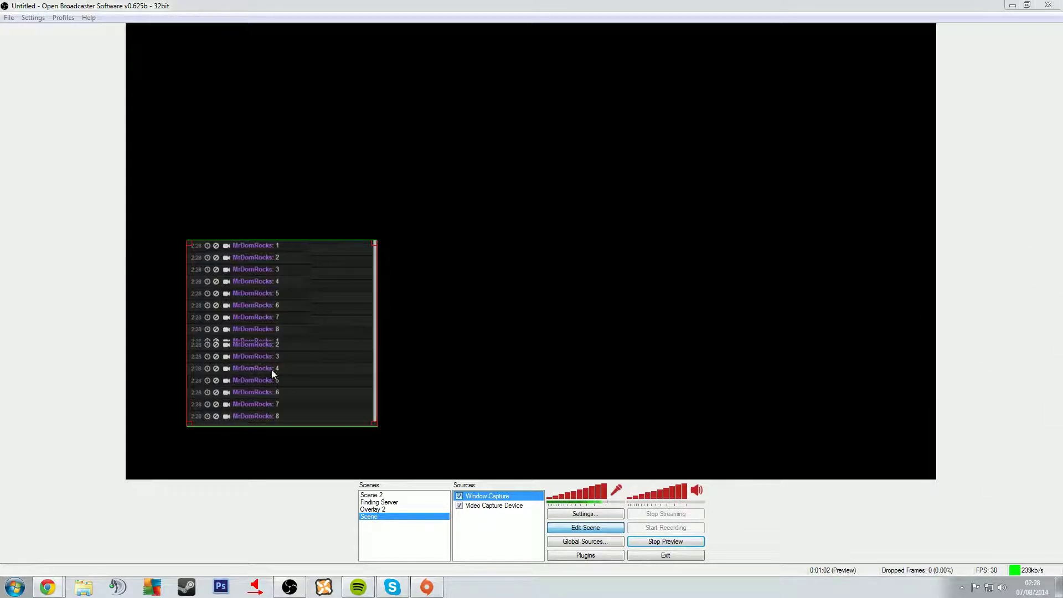
mouse_move(261, 426)
left_mouse_down()
mouse_move(257, 442)
mouse_move(257, 417)
left_mouse_up()
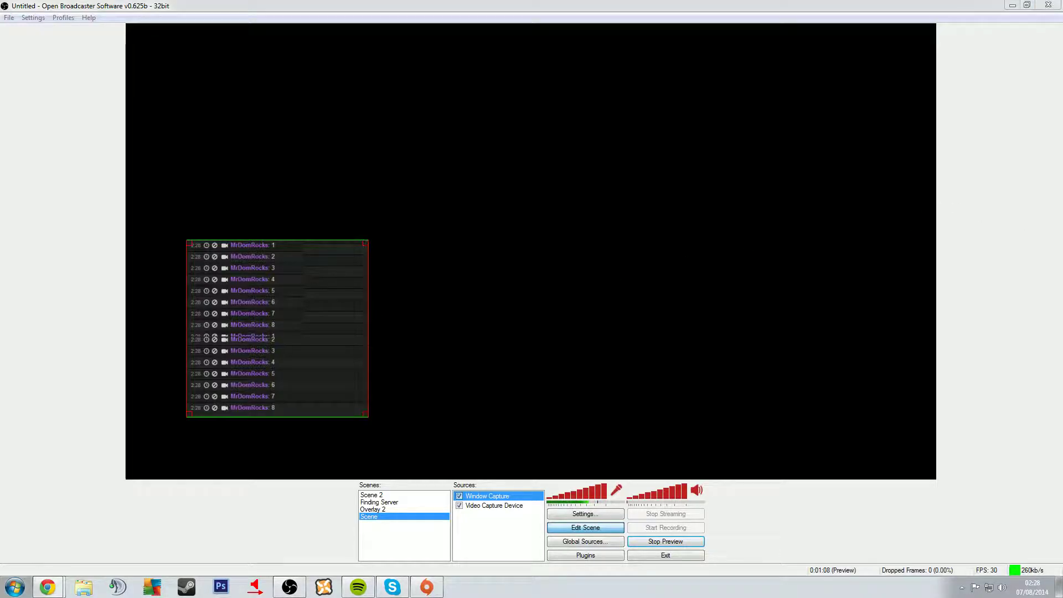
- Align the chat capture with the scene's lower-left corner, try a much larger size and scale it back down to a small box
right_click(322, 333)
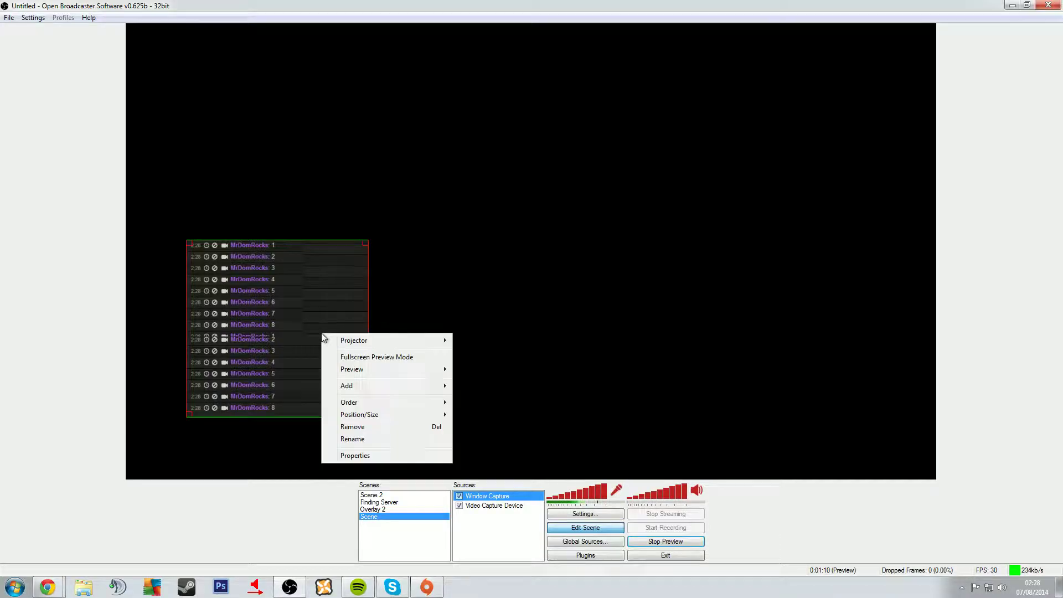
mouse_move(368, 371)
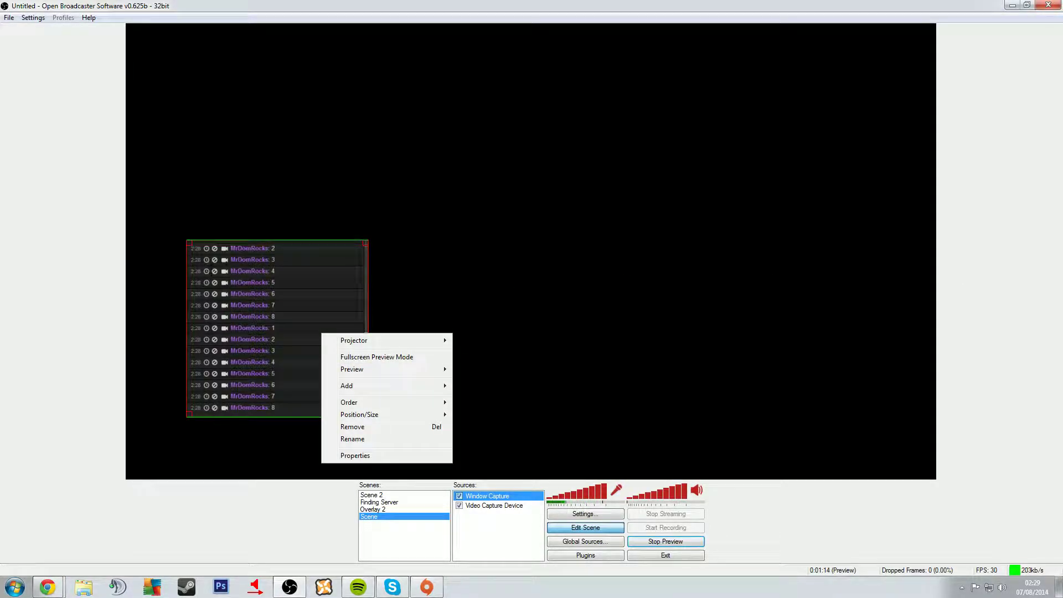
left_click(344, 266)
left_click_drag(308, 284, 250, 337)
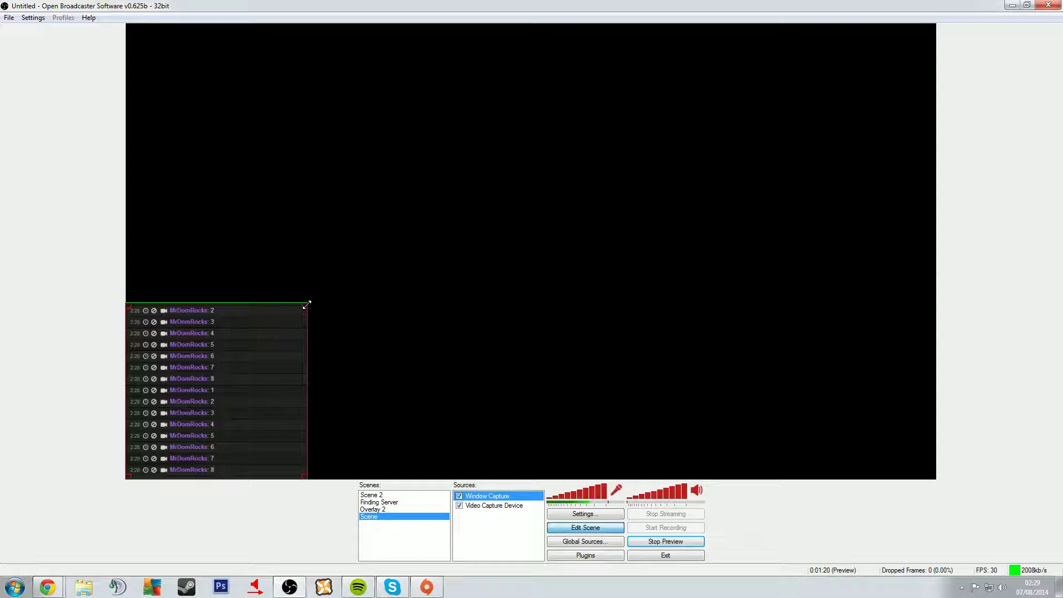
left_click_drag(308, 305, 476, 304)
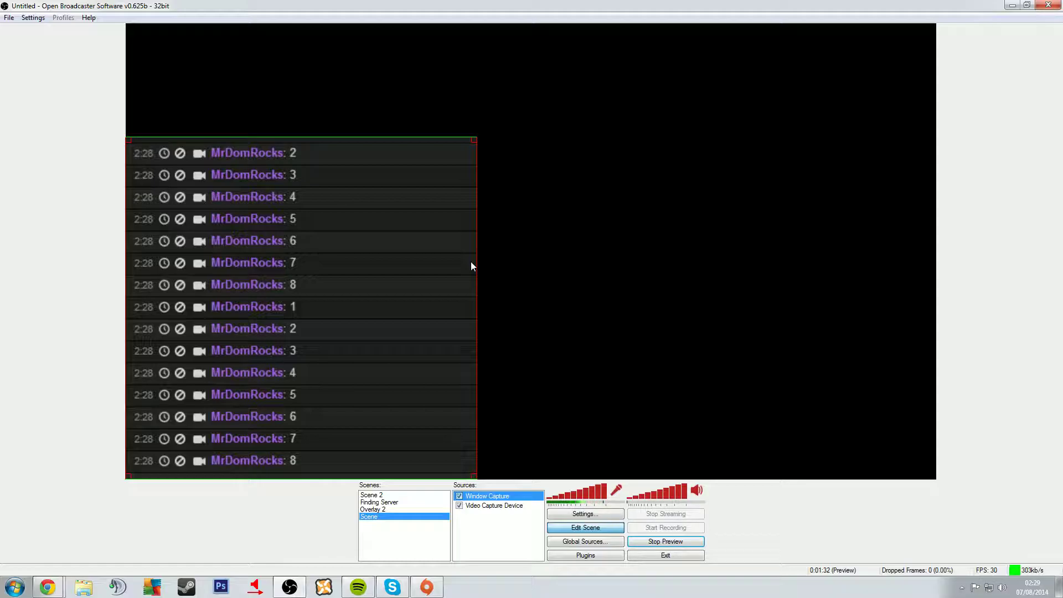
left_click_drag(474, 139, 2, 421)
mouse_move(230, 372)
left_mouse_down()
mouse_move(259, 360)
mouse_move(209, 377)
mouse_move(225, 376)
left_mouse_up()
left_click_drag(301, 317, 249, 330)
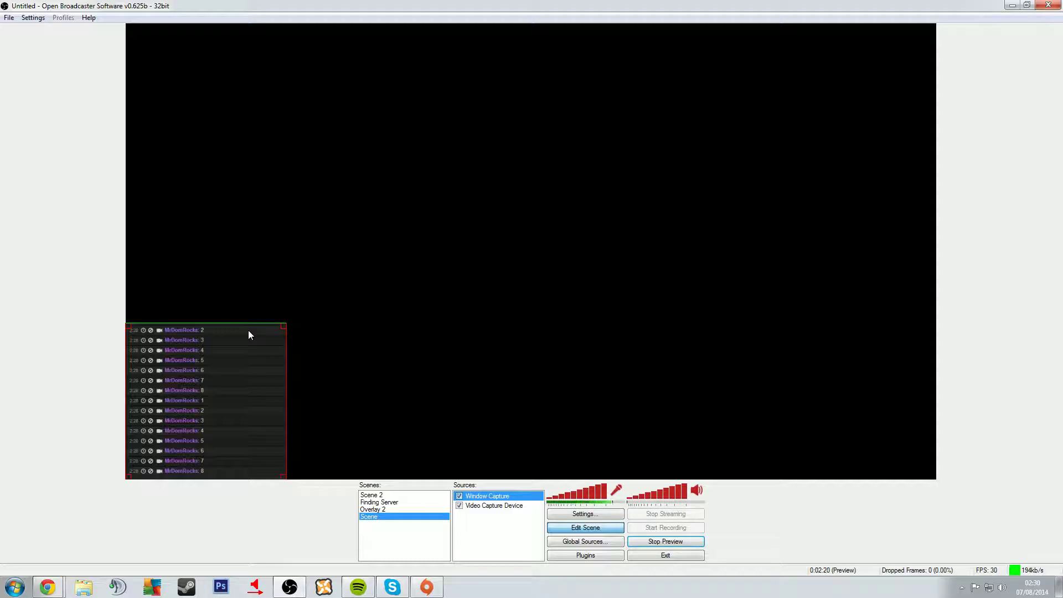
- Remove the chat's Window Capture source from the scene, stop the preview and minimize Open Broadcaster Software
left_click_drag(248, 330, 305, 313)
right_click(297, 313)
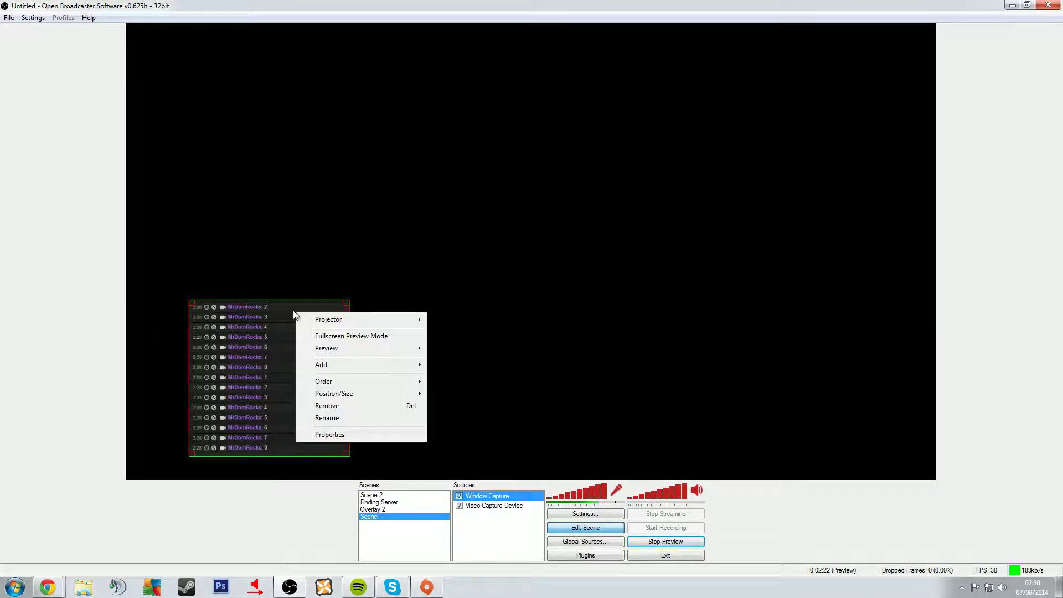
left_click(336, 404)
left_click(543, 330)
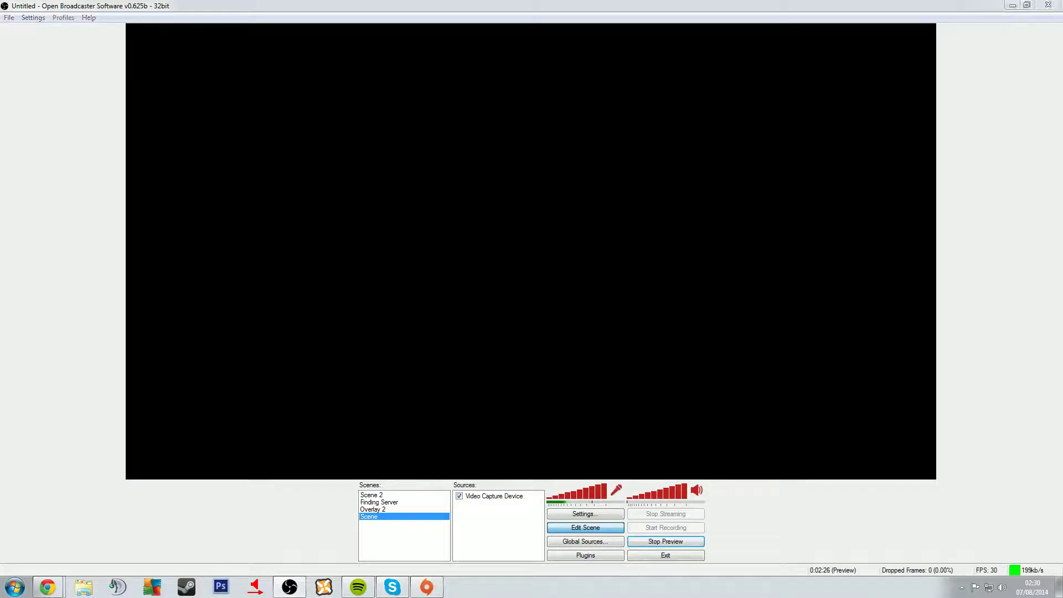
left_click(648, 541)
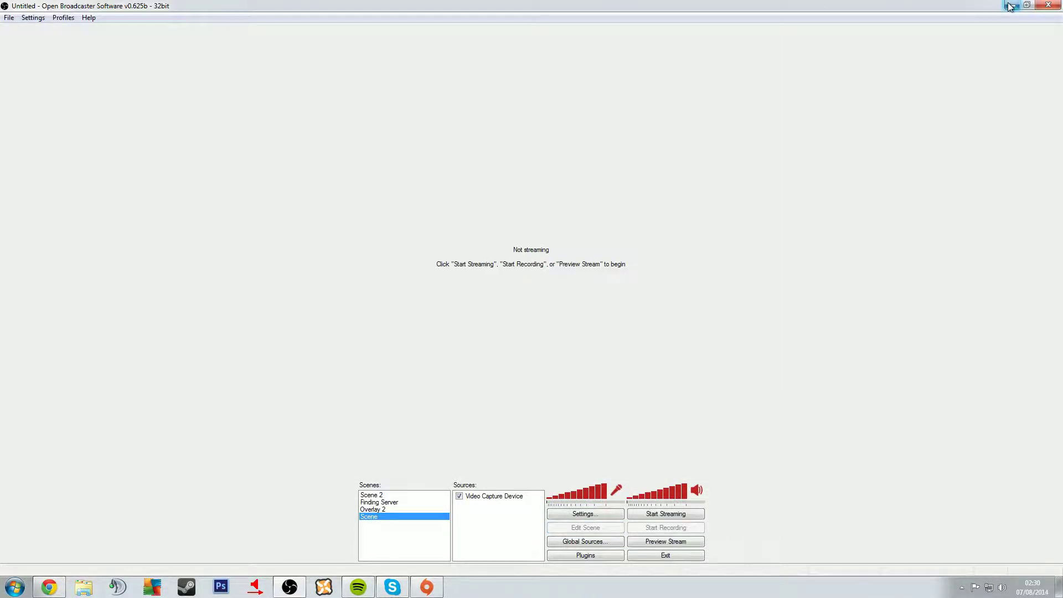
left_click(1012, 5)
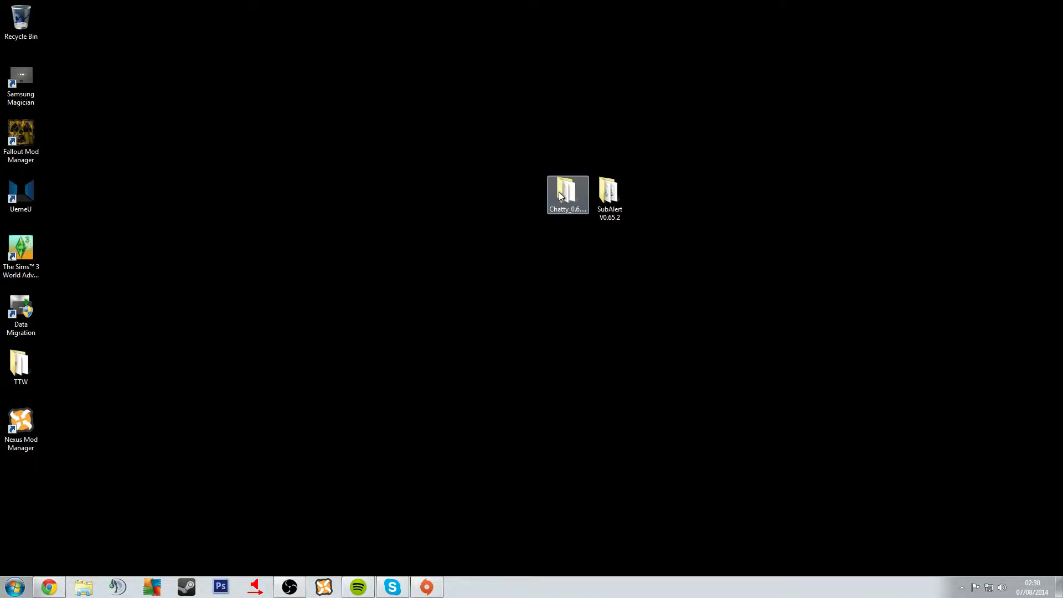
- Launch Chatty from its desktop folder and connect to the prefilled Twitch channel
left_click_drag(341, 203, 363, 198)
double_click(360, 198)
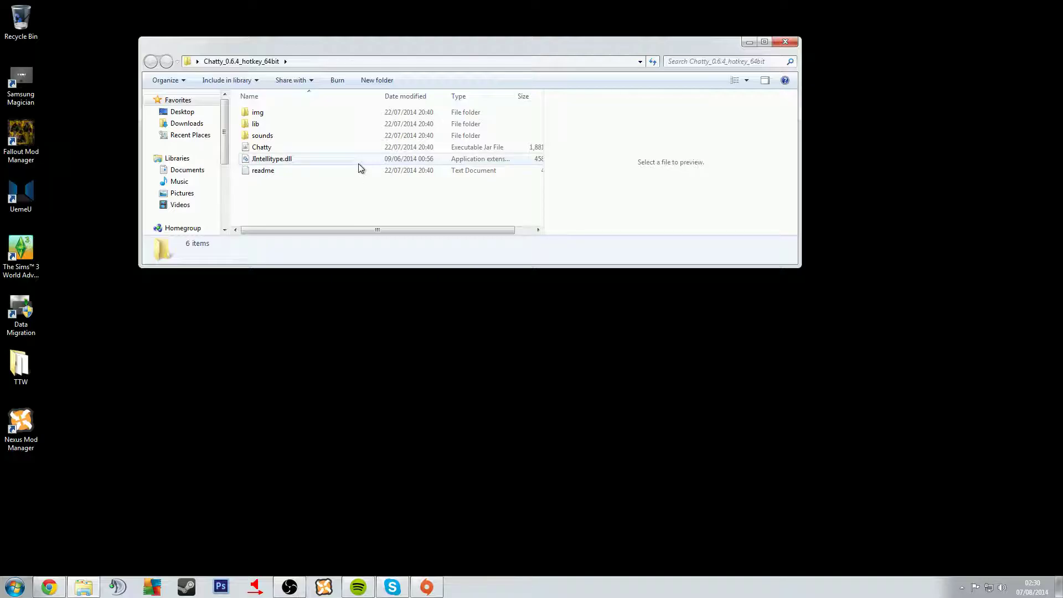
double_click(335, 152)
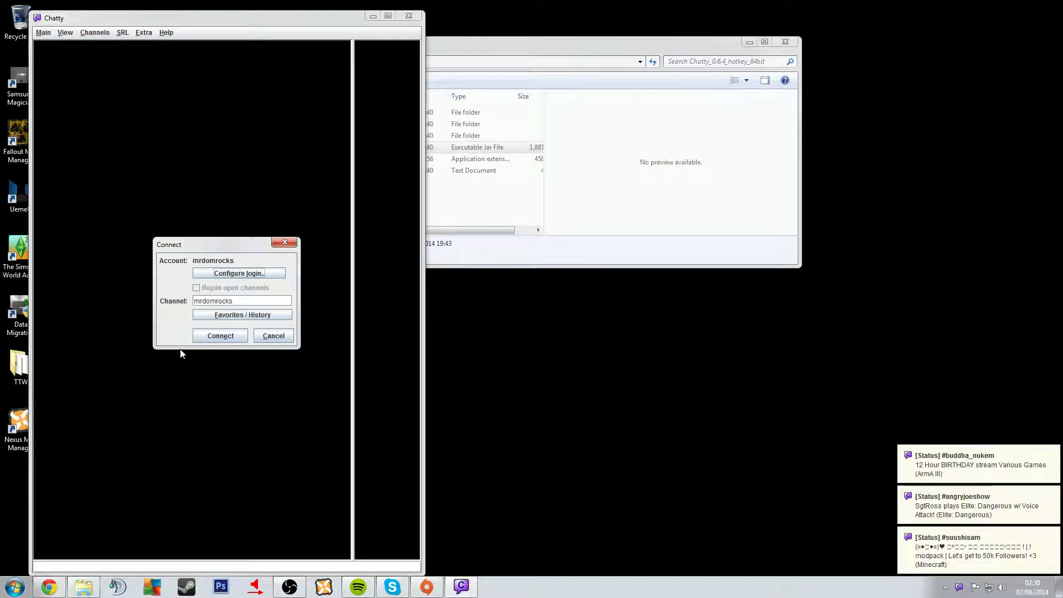
left_click(220, 334)
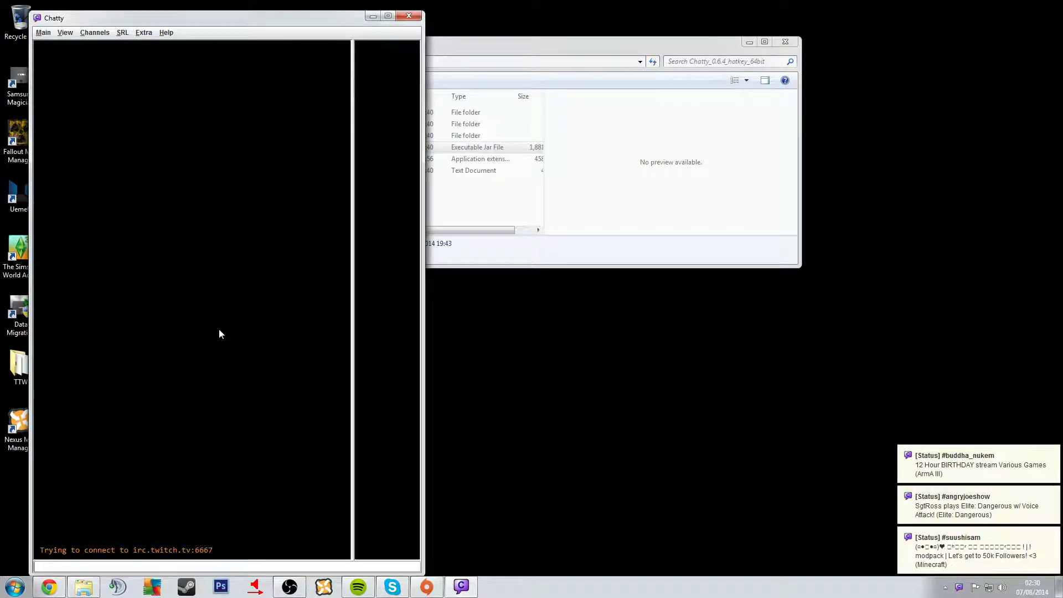
left_click(981, 468)
left_click(979, 494)
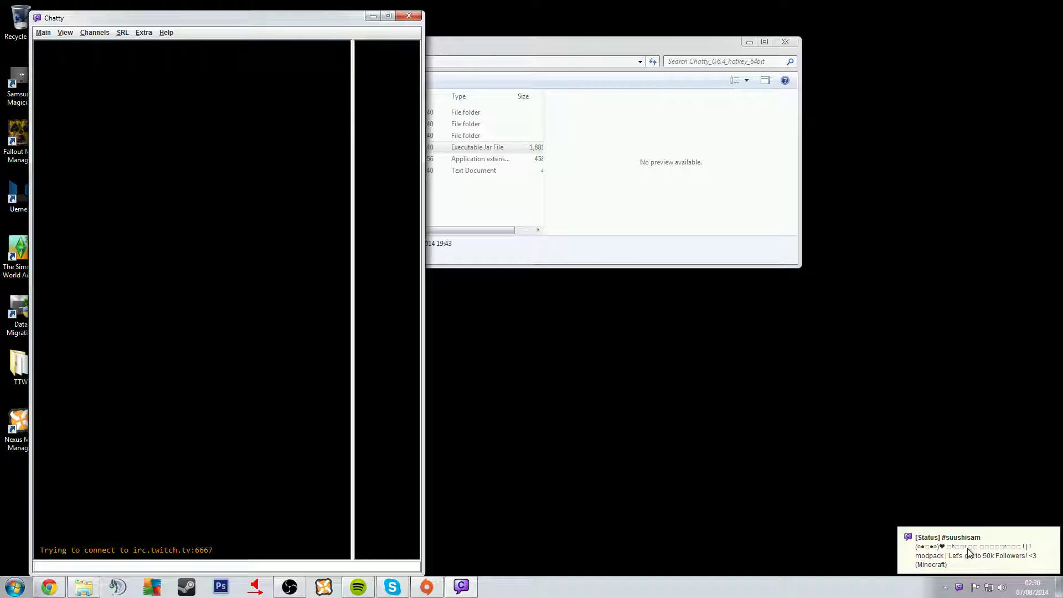
left_click(973, 553)
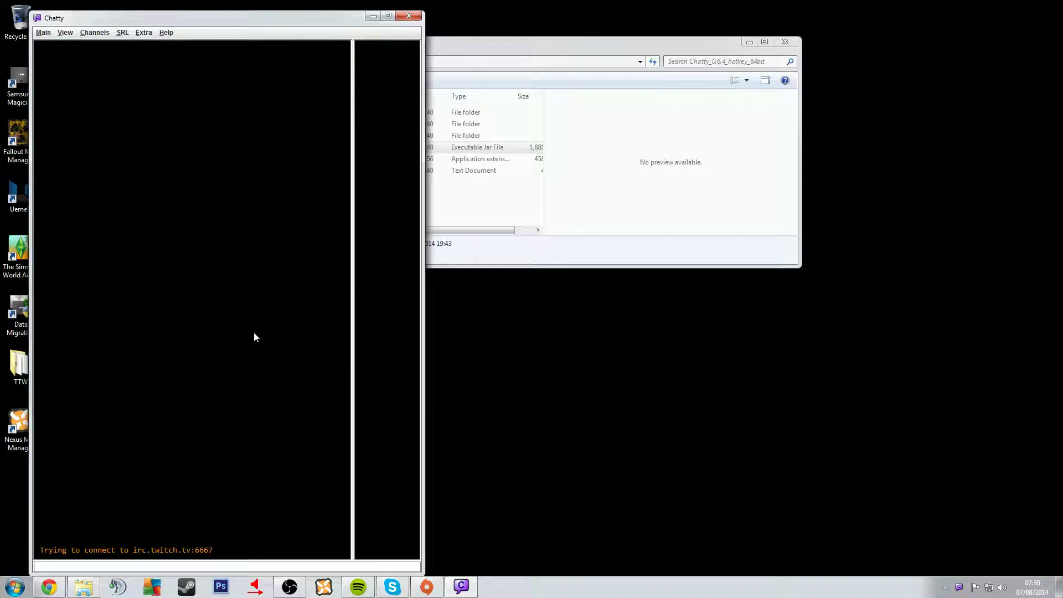
left_click(785, 42)
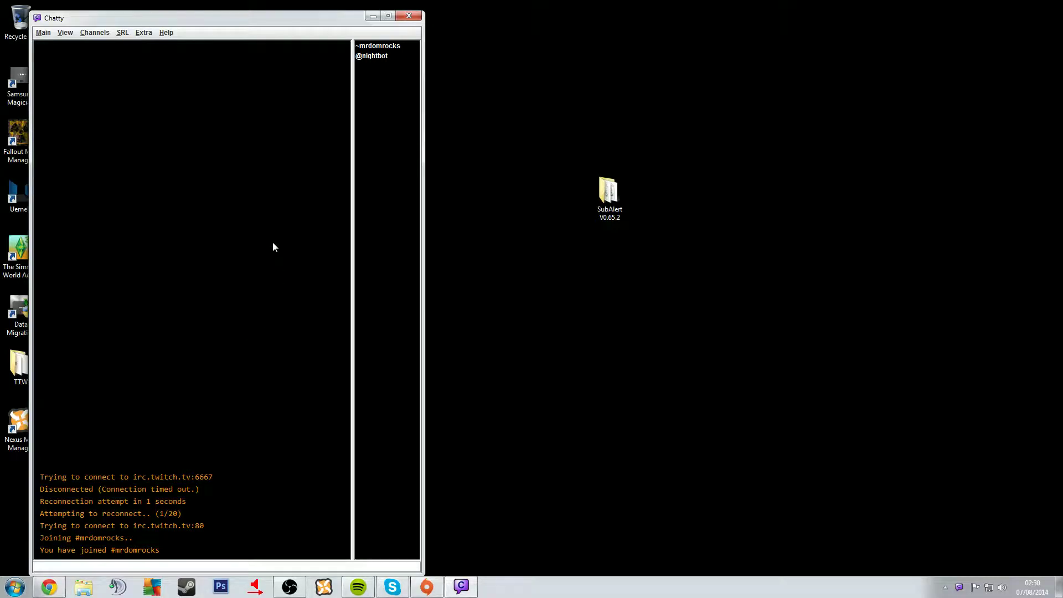
- Select an entry in Chatty's user list and move the Chatty window onto the second monitor
left_click(387, 68)
left_click(402, 48)
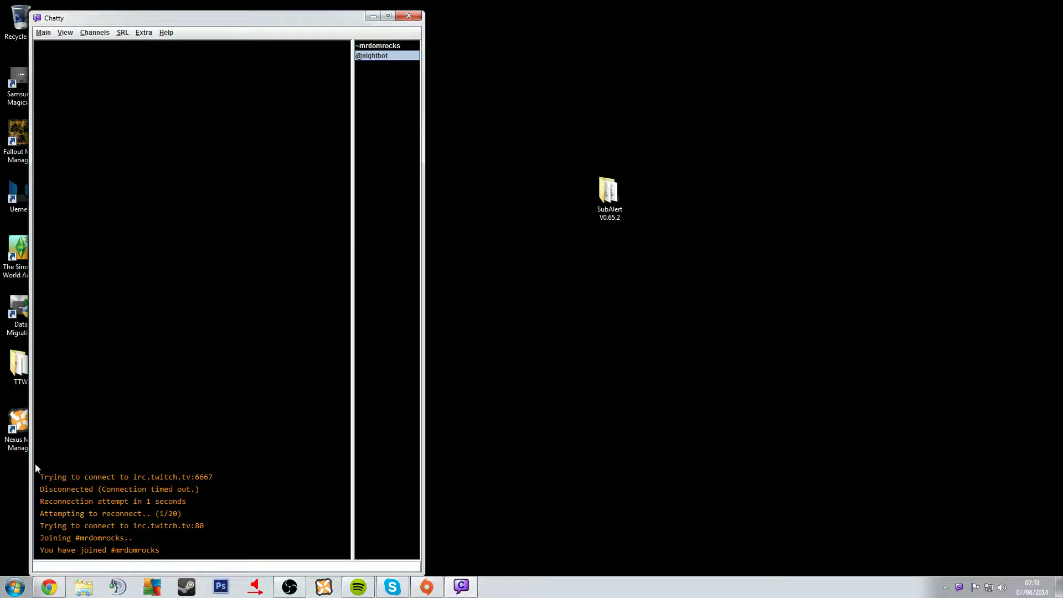
left_click_drag(166, 20, 1062, 31)
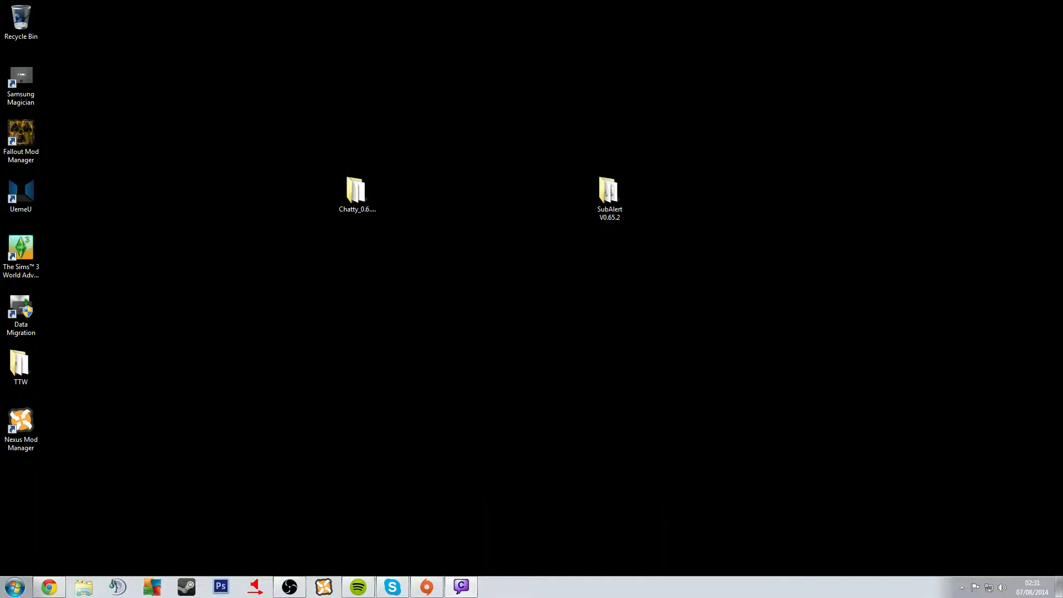
- In Open Broadcaster Software, add a Window Capture source to Scene that captures the inner window of Chatty
left_click(289, 588)
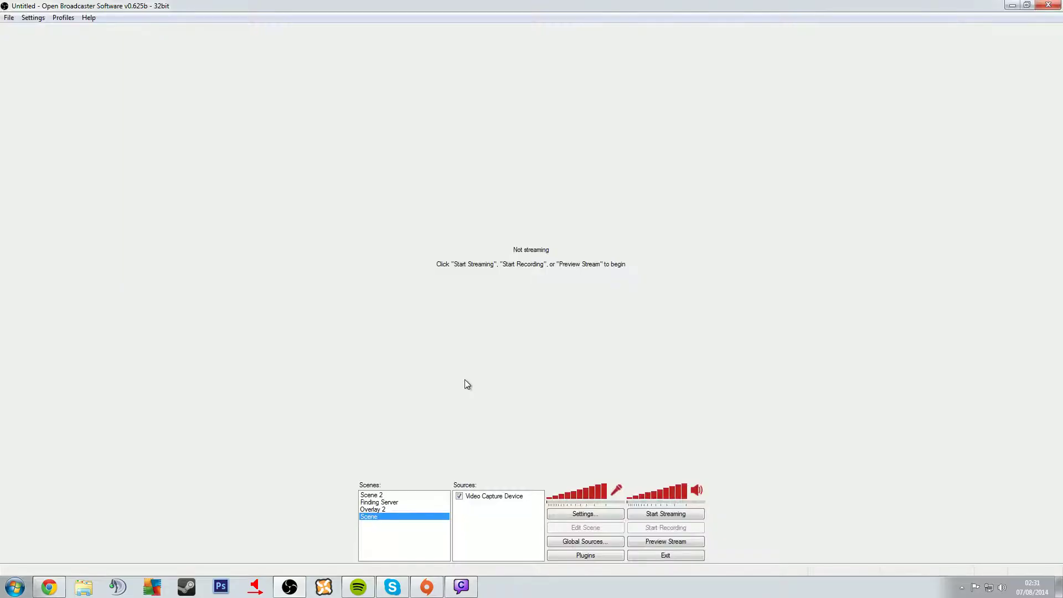
right_click(487, 514)
mouse_move(534, 520)
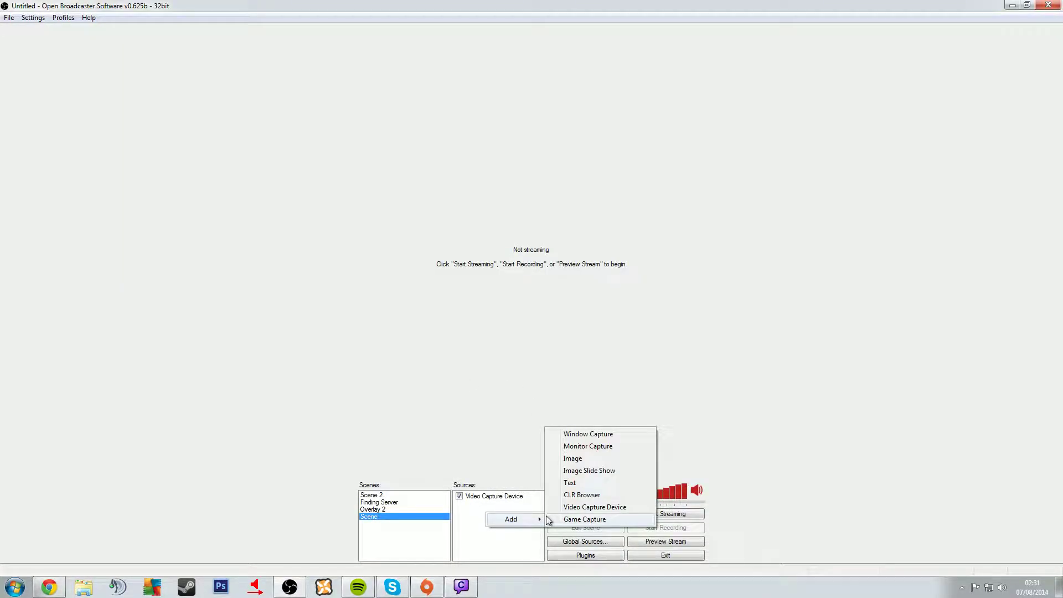
left_click(576, 437)
left_click(576, 303)
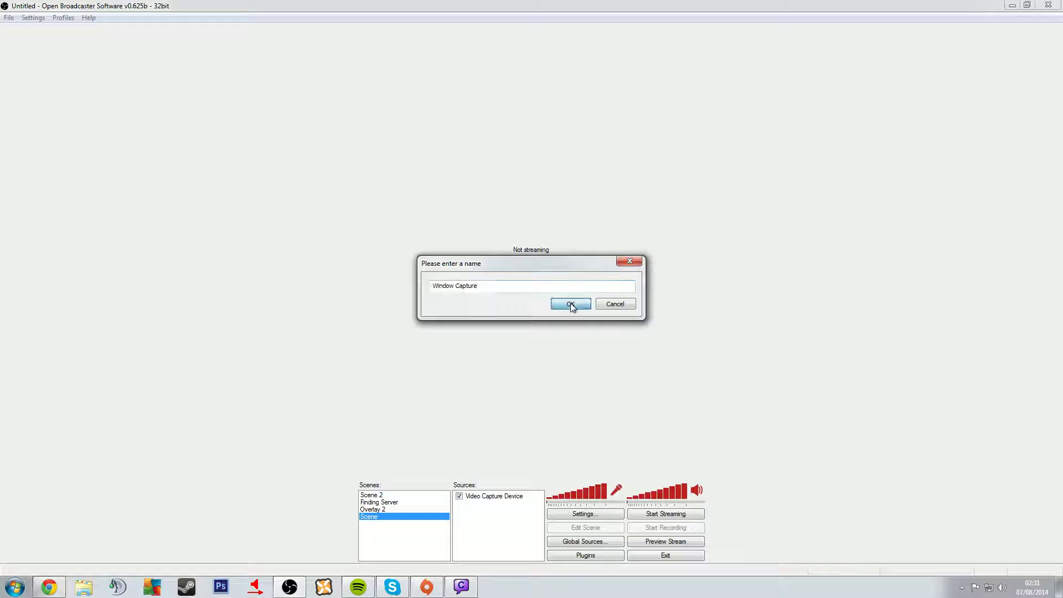
left_click(567, 158)
left_click(546, 166)
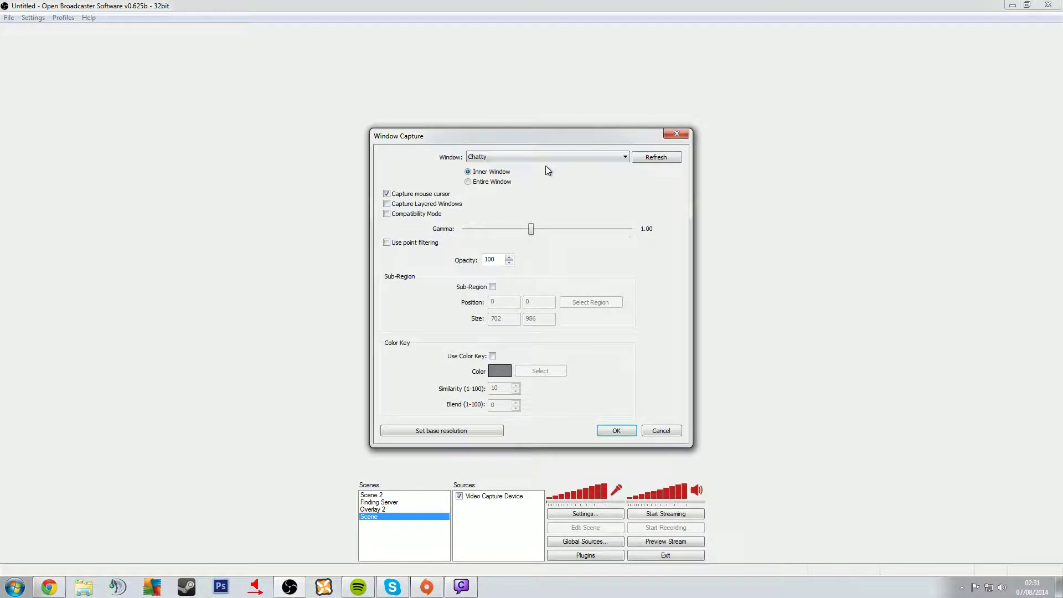
left_click(623, 431)
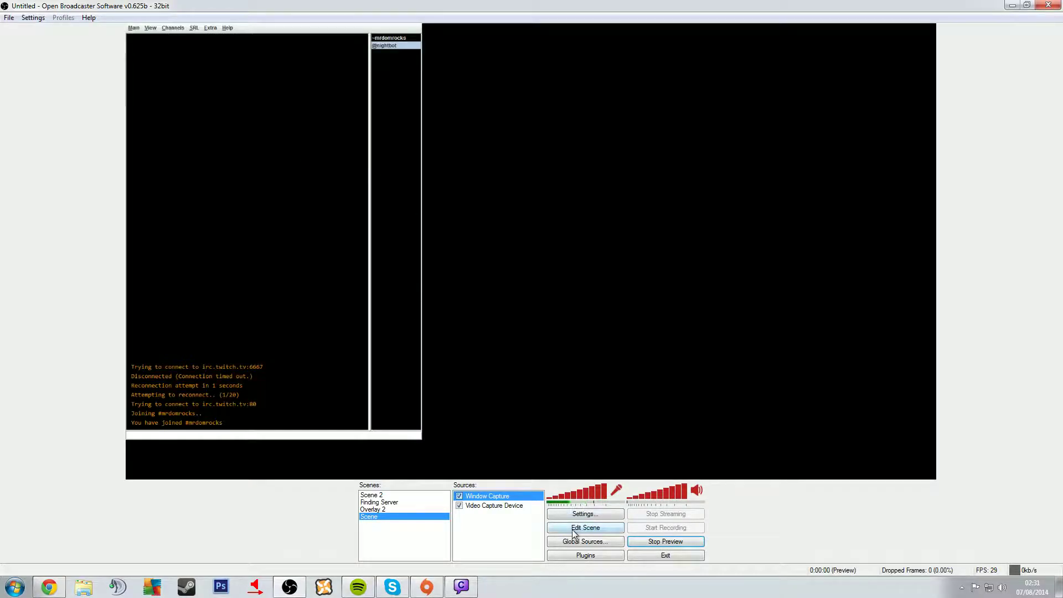
- Enable scene editing, shift the Chatty capture inward and crop off its user list, menu bar and empty upper area
left_click(573, 532)
left_click_drag(311, 285, 427, 309)
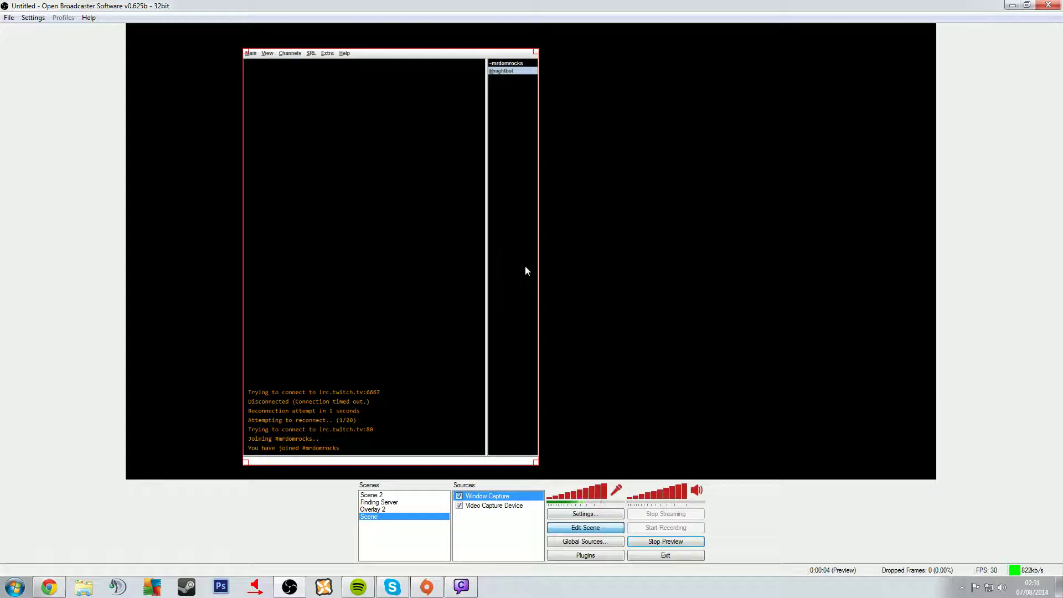
left_click_drag(537, 258, 486, 285)
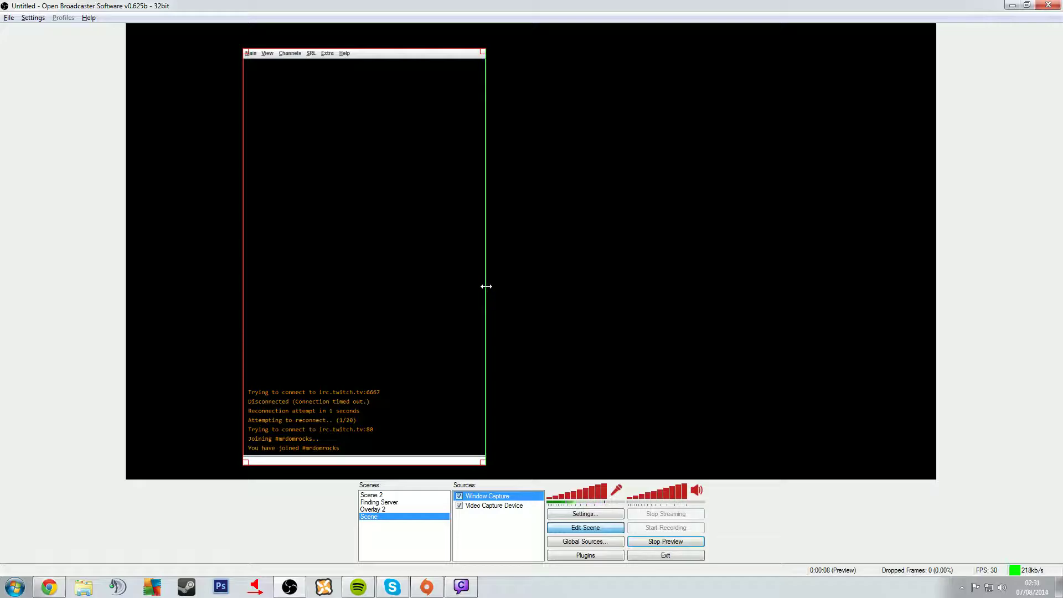
left_click_drag(356, 49, 206, 388)
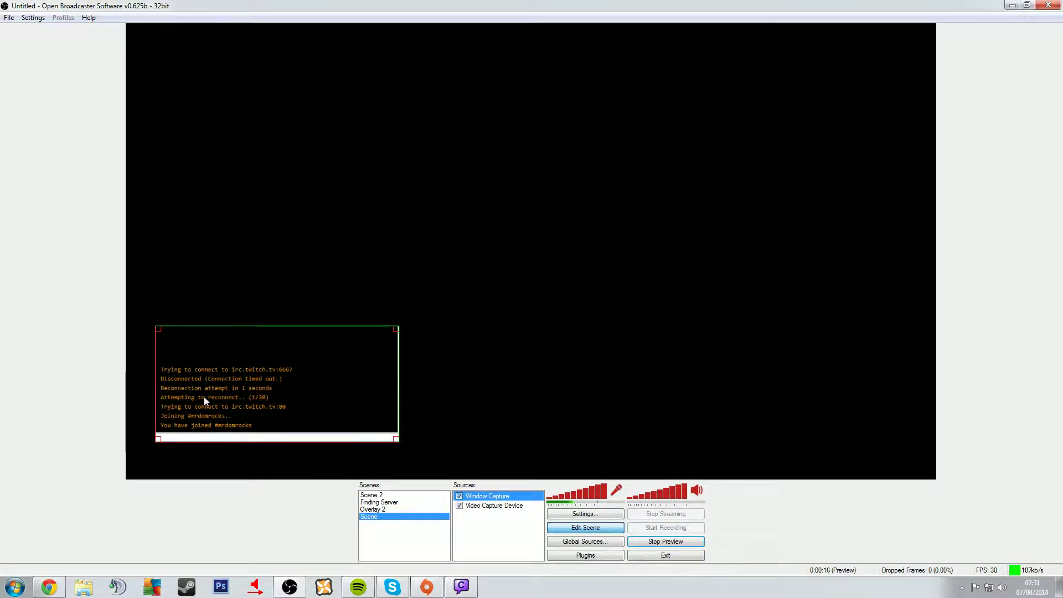
- Crop off the capture's message box and excess width, and align it with the scene's lower-left corner
left_click_drag(194, 439, 197, 432)
left_click_drag(224, 351, 200, 390)
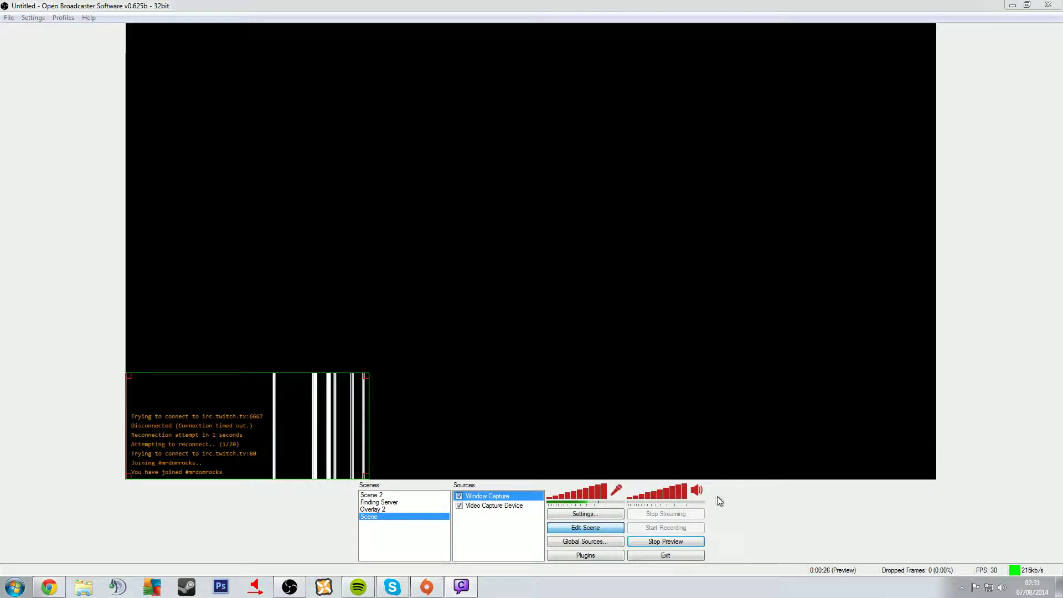
left_click_drag(370, 431, 273, 442)
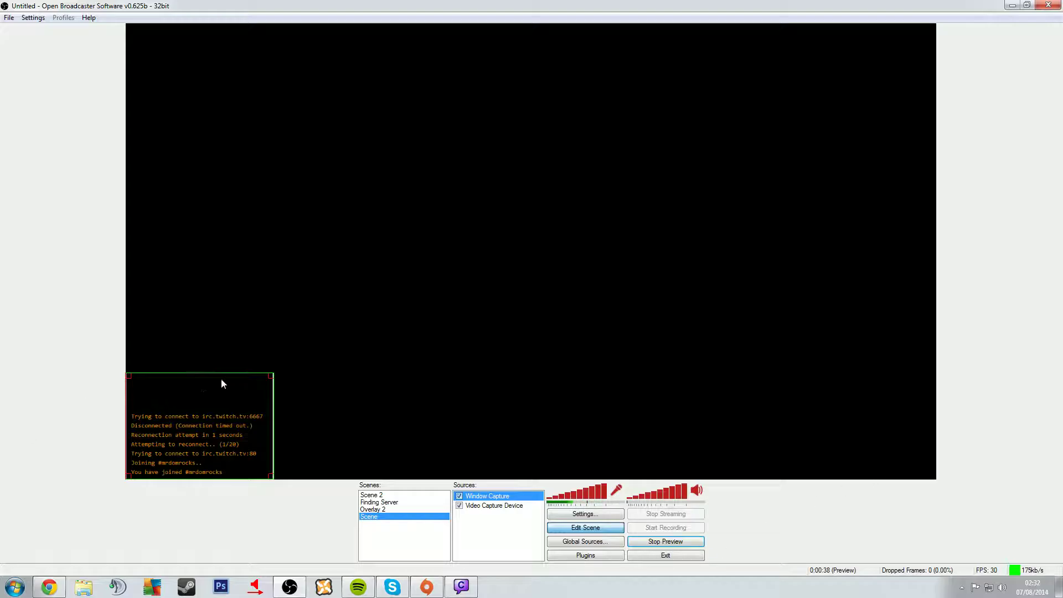
- Enlarge the cropped Chatty capture in the scene's lower-left corner, stop the preview and minimize Open Broadcaster Software
left_click_drag(274, 374, 349, 391)
left_click_drag(142, 412, 180, 409)
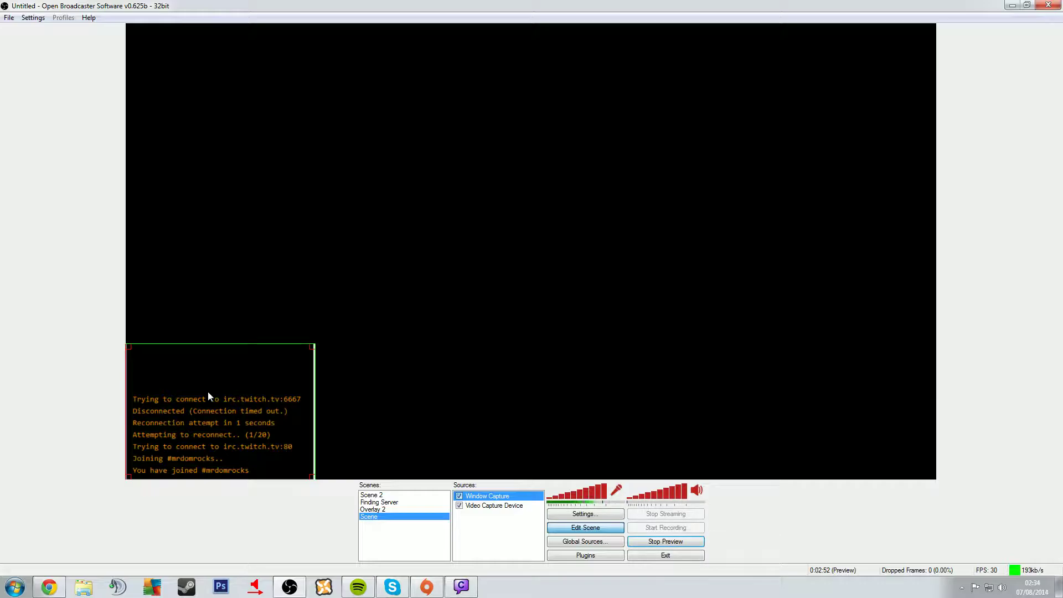
left_click(682, 547)
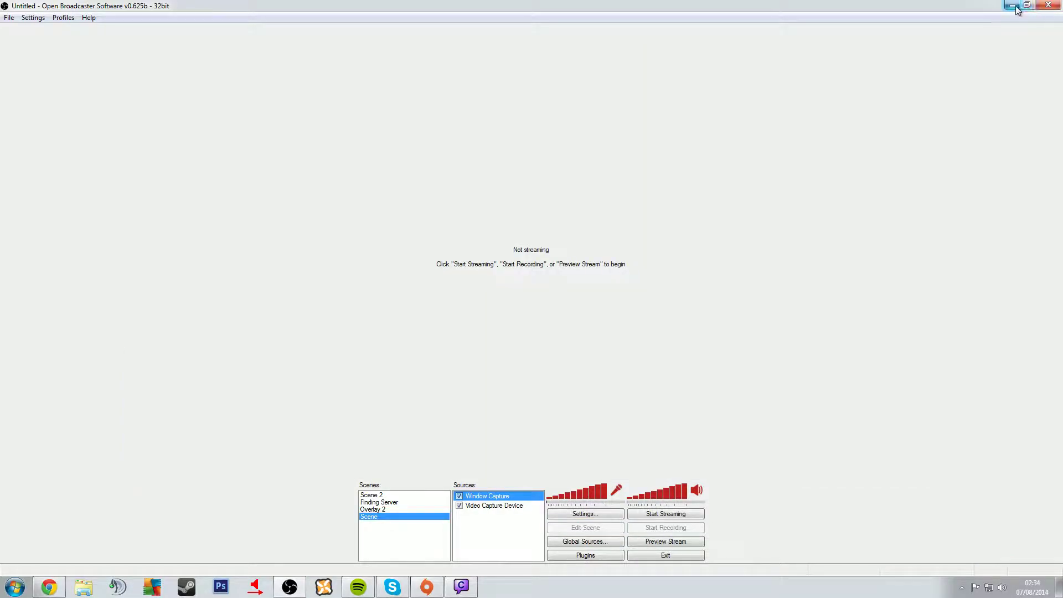
left_click(1011, 6)
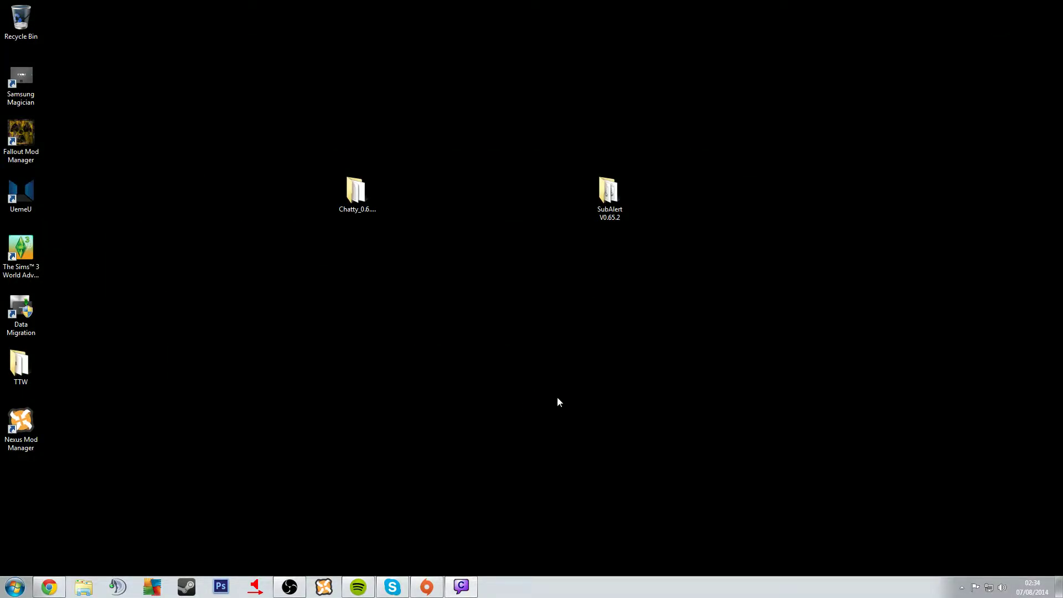
- Launch SubAlert from its desktop folder, close the folder window and dismiss the developer's patch notes
double_click(619, 204)
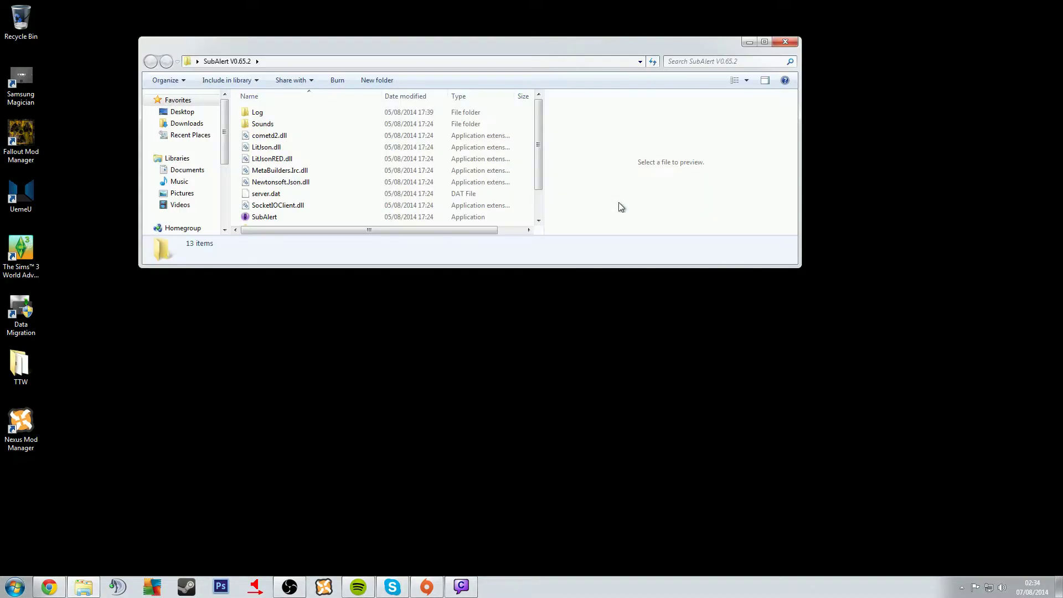
double_click(283, 218)
left_click(560, 301)
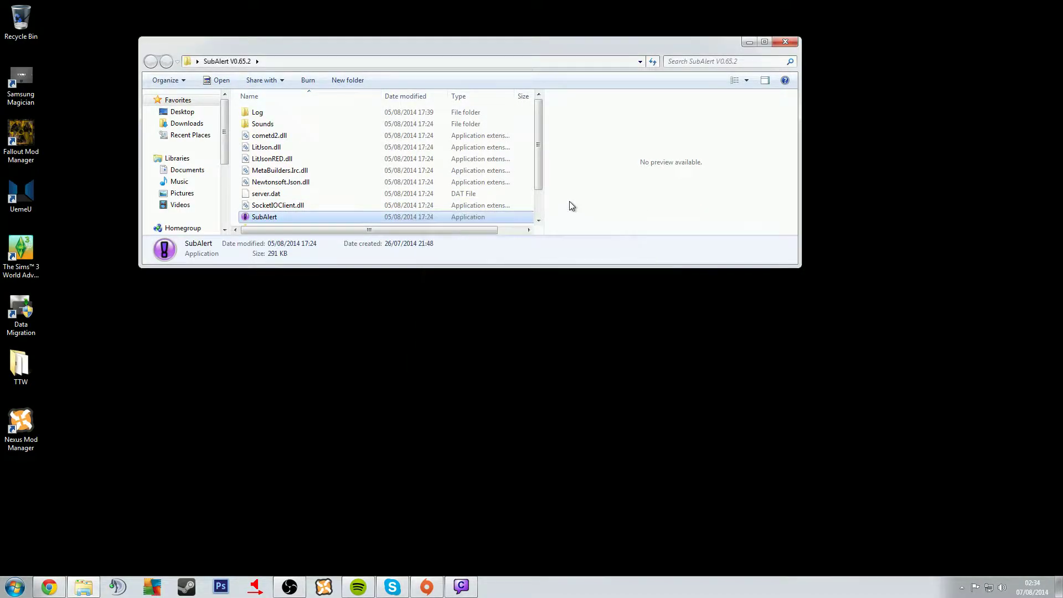
left_click(786, 42)
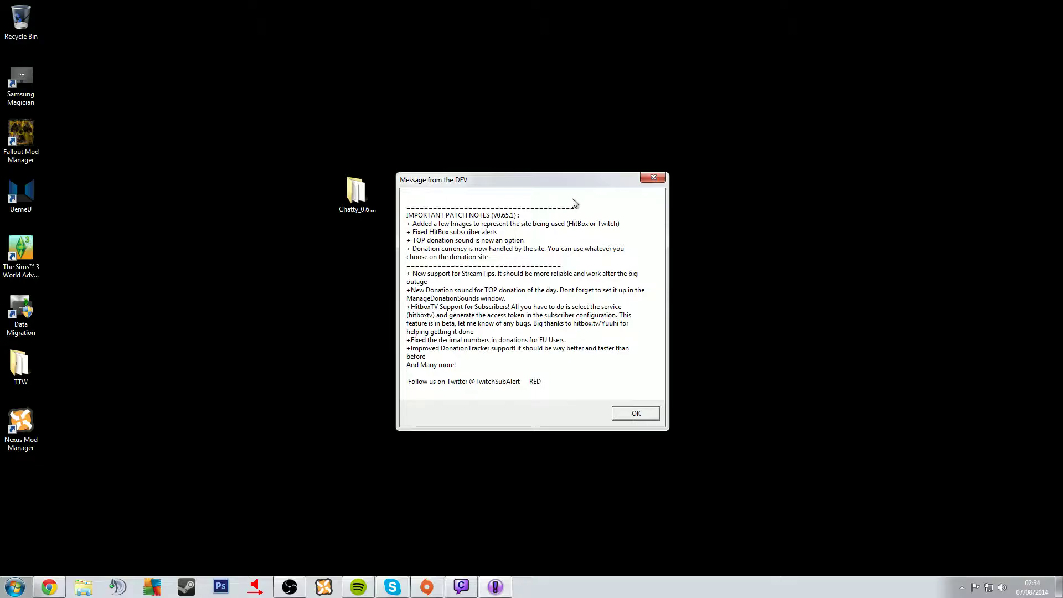
left_click(636, 414)
left_click(583, 353)
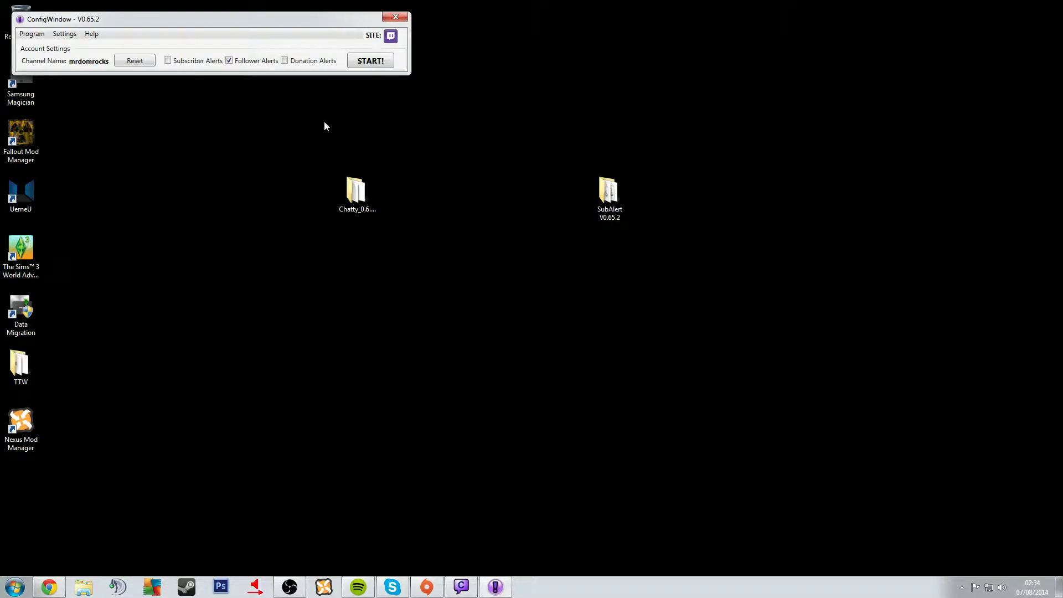
- Enable donation alerts in SubAlert and open the Follower Bar alert configuration, placing its window fully on screen
left_click_drag(201, 21, 522, 335)
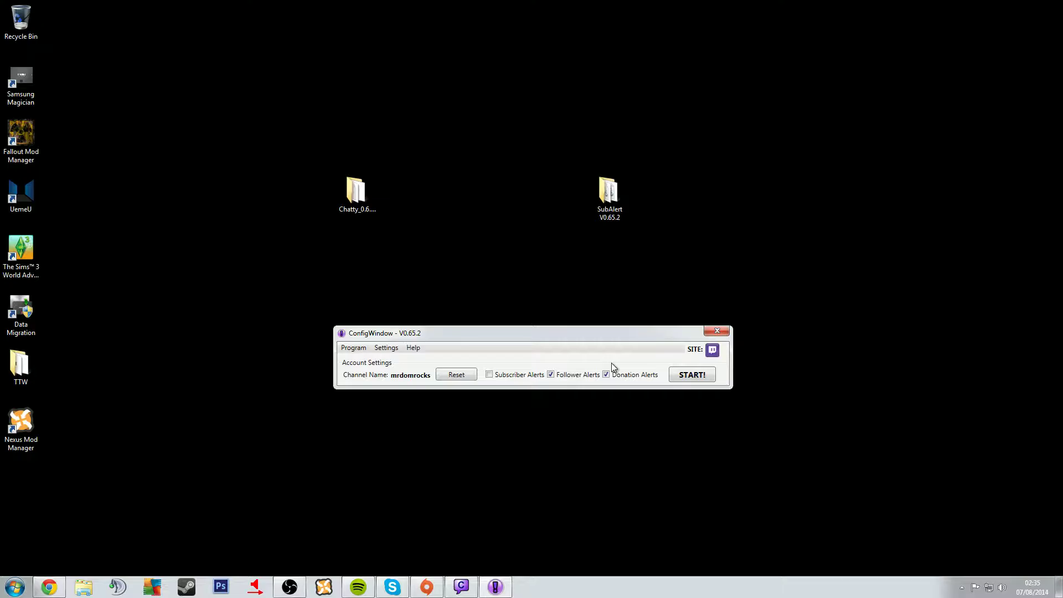
left_click(387, 350)
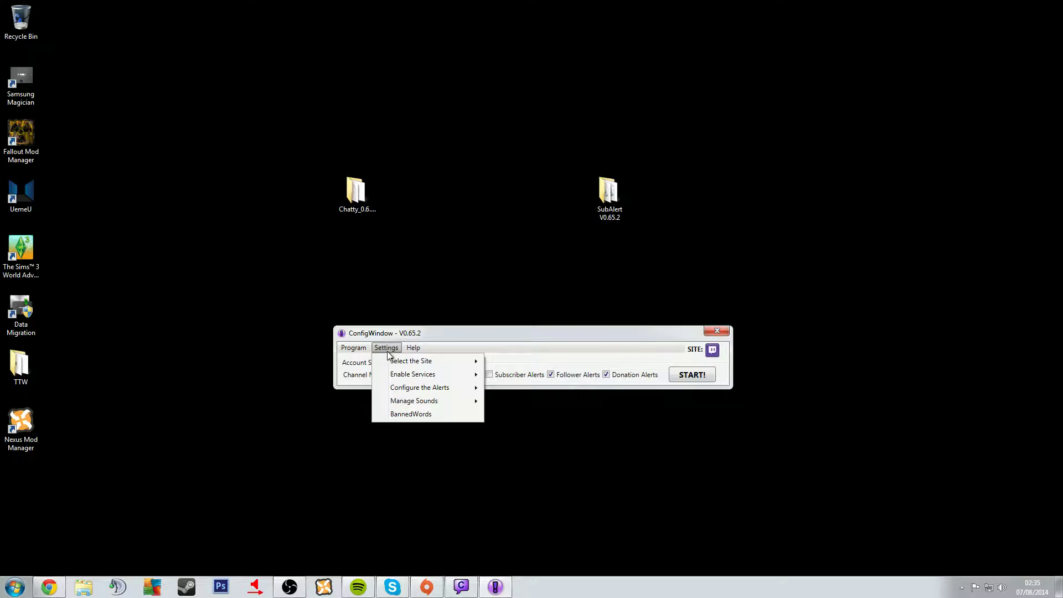
mouse_move(408, 360)
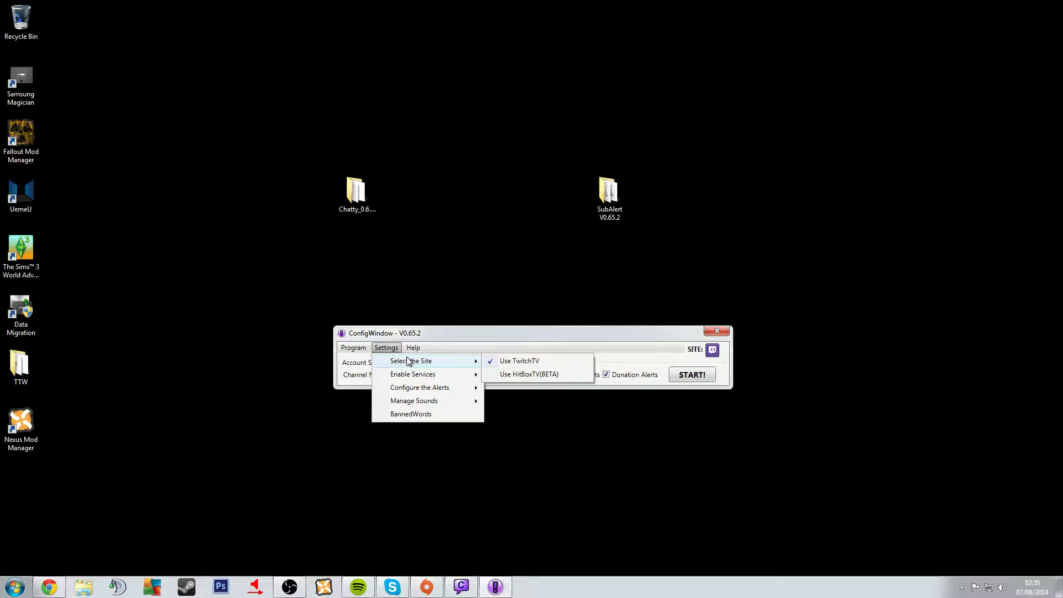
mouse_move(442, 377)
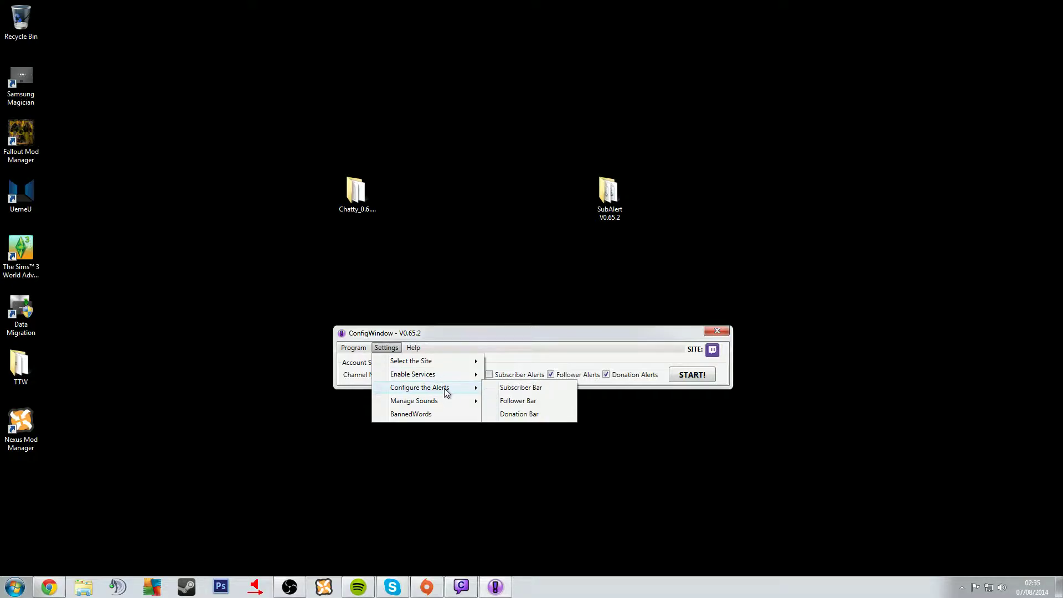
left_click(504, 402)
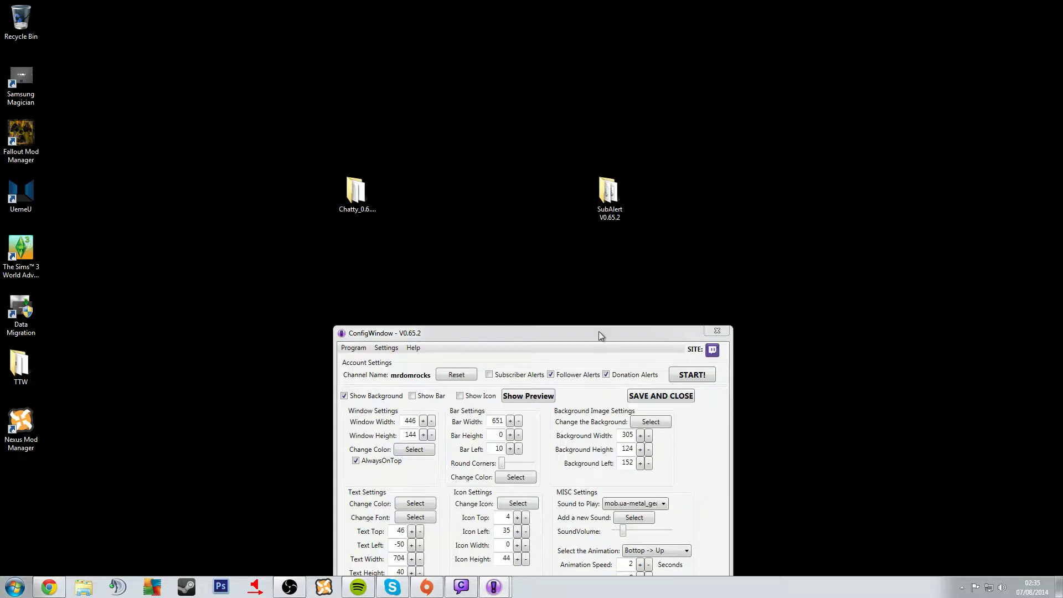
left_click_drag(583, 331, 423, 168)
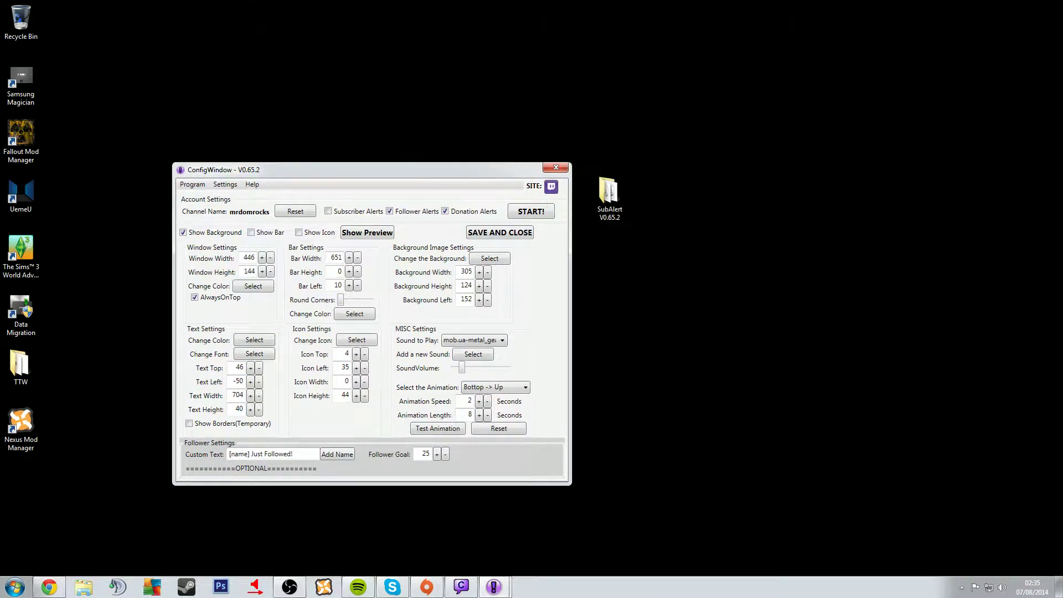
- Place the follower alert preview beside the configuration window, review the available animations, and save and close the alert settings
left_click_drag(1062, 115, 671, 283)
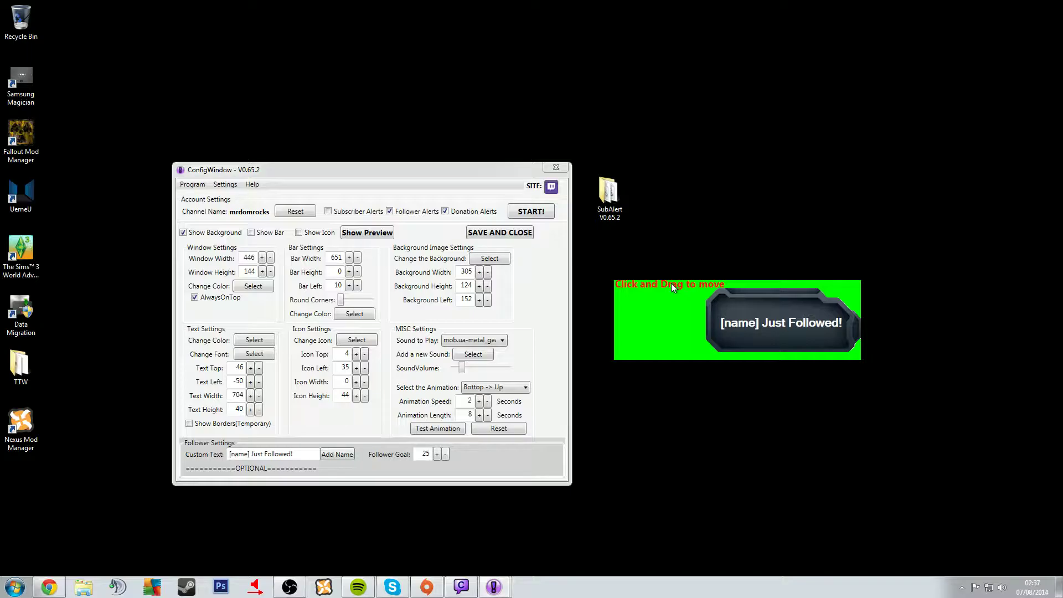
left_click(491, 387)
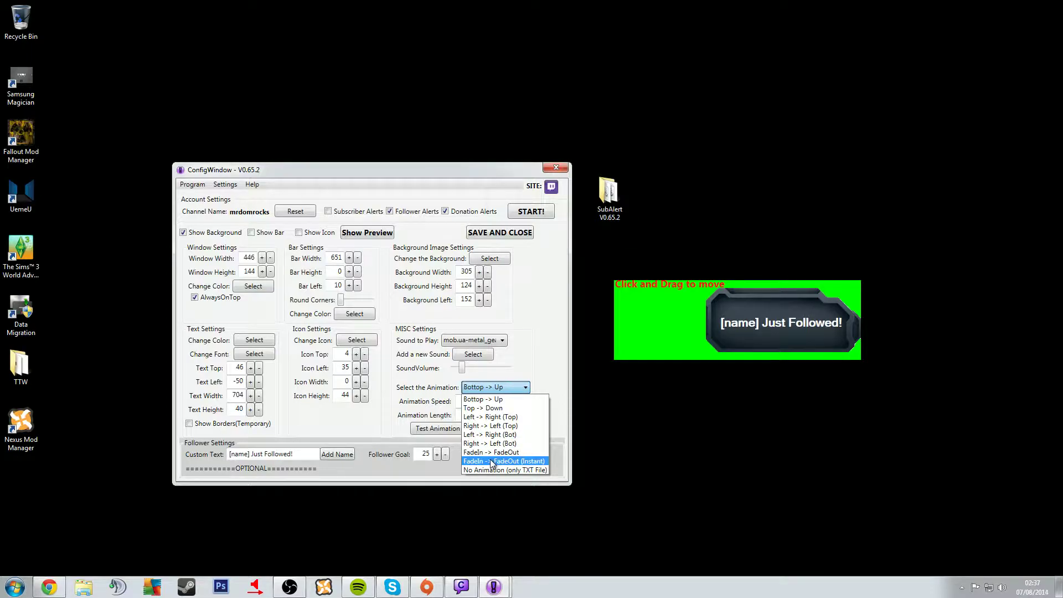
left_click(543, 363)
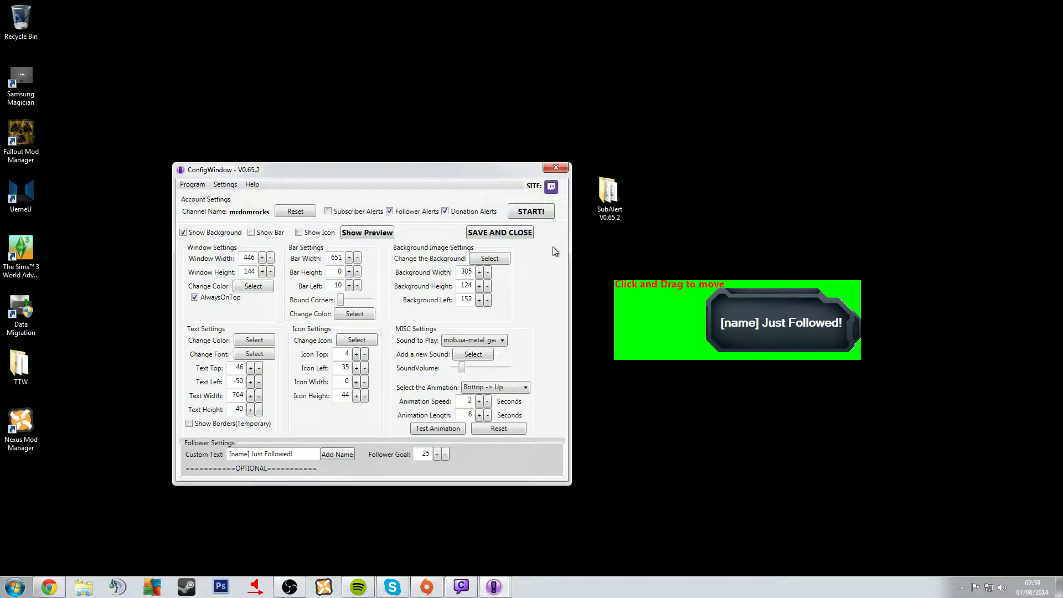
left_click(506, 235)
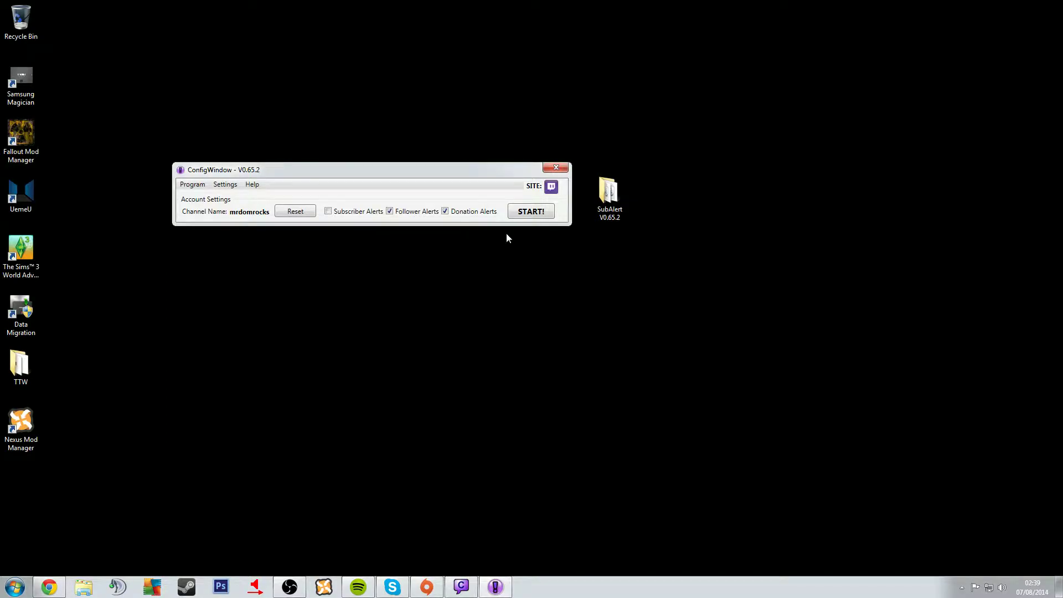
- Reposition the SubAlert configuration window, start the alerts to check the green alert window, and return to the configuration
left_click_drag(475, 169, 542, 203)
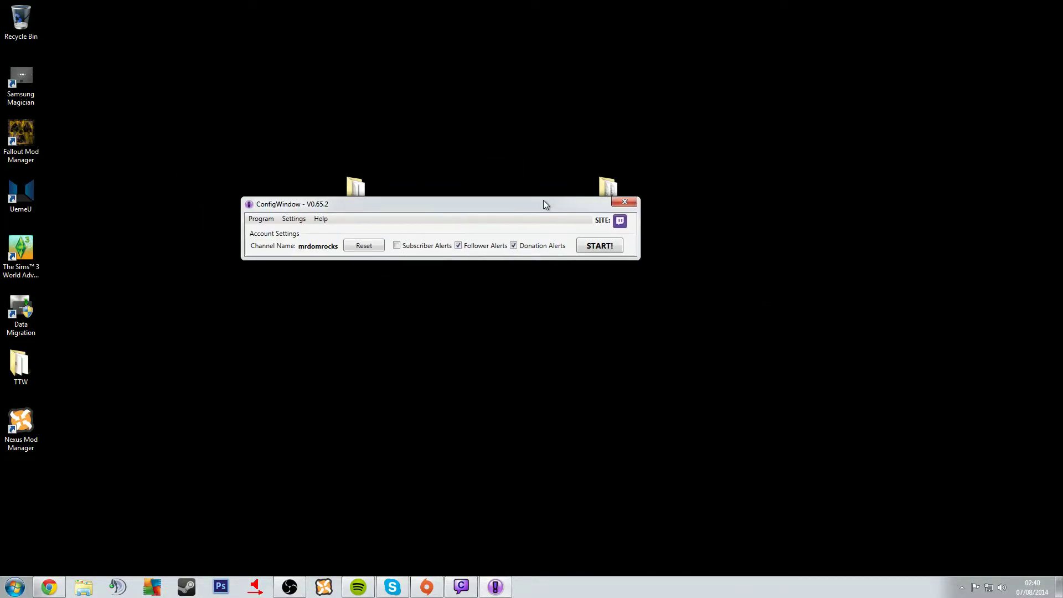
left_click(588, 246)
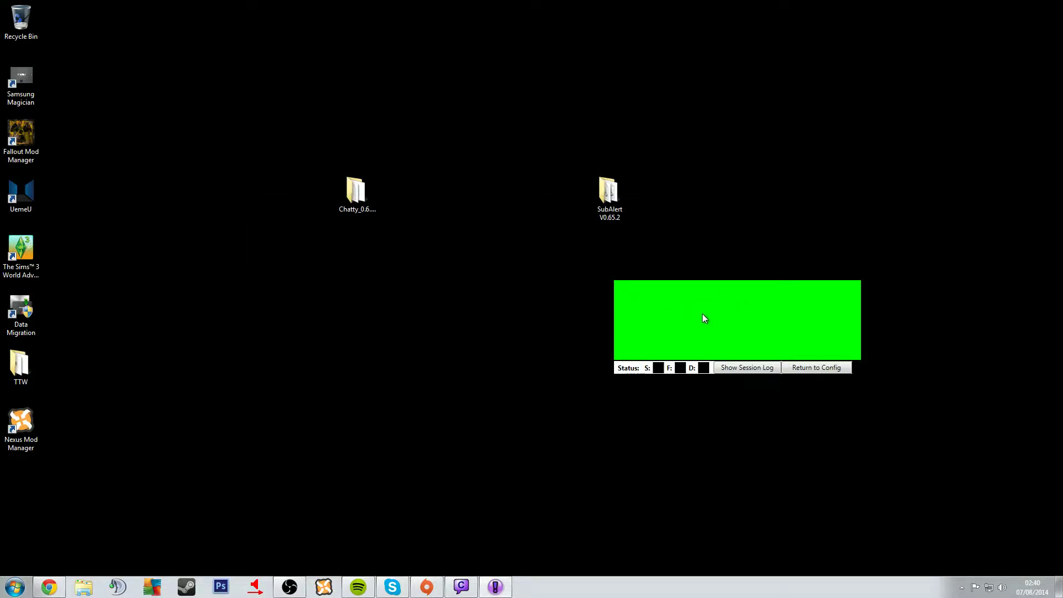
left_click(801, 367)
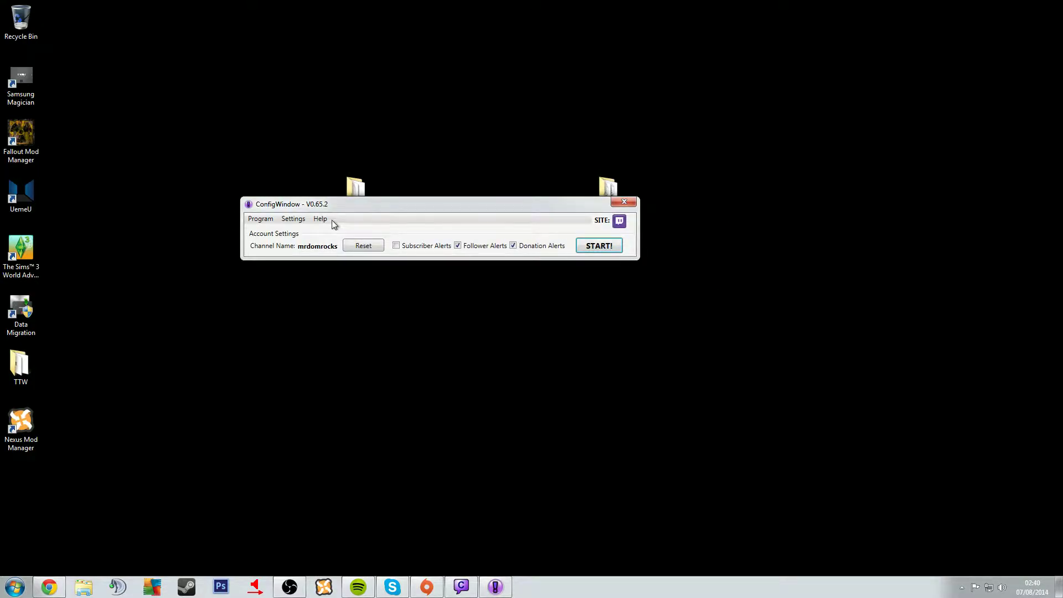
- Open the follower alert configuration, move its alert preview off the main screen, and start SubAlert
left_click(299, 219)
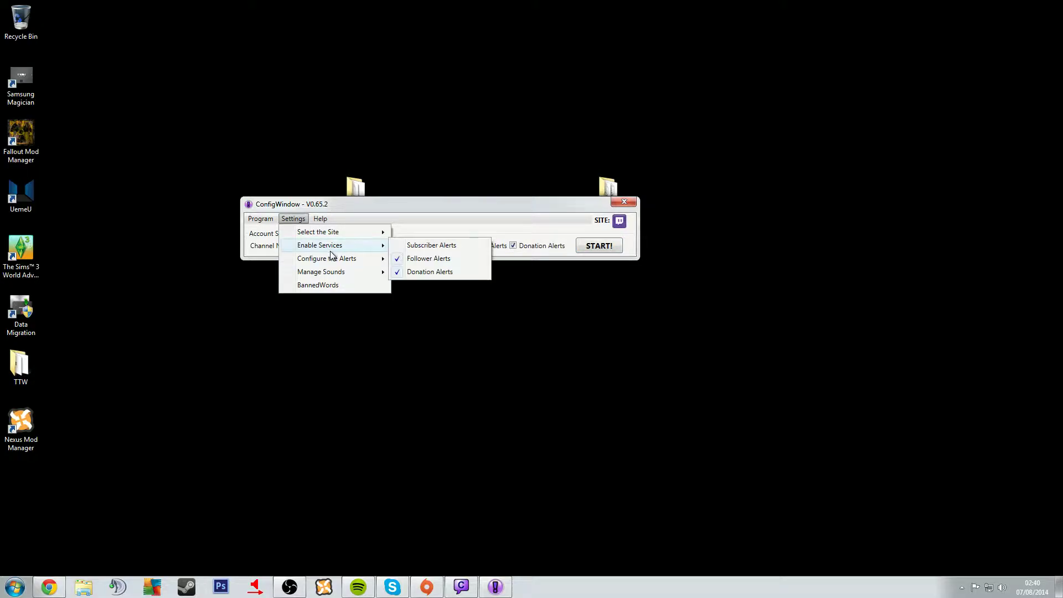
mouse_move(332, 258)
left_click(431, 274)
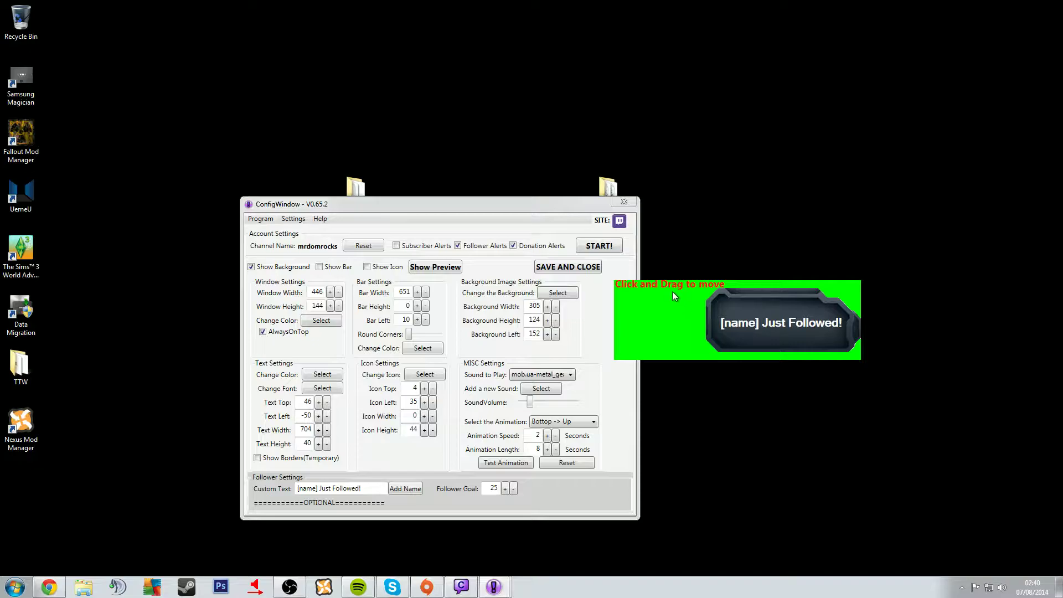
left_click_drag(655, 285, 1062, 285)
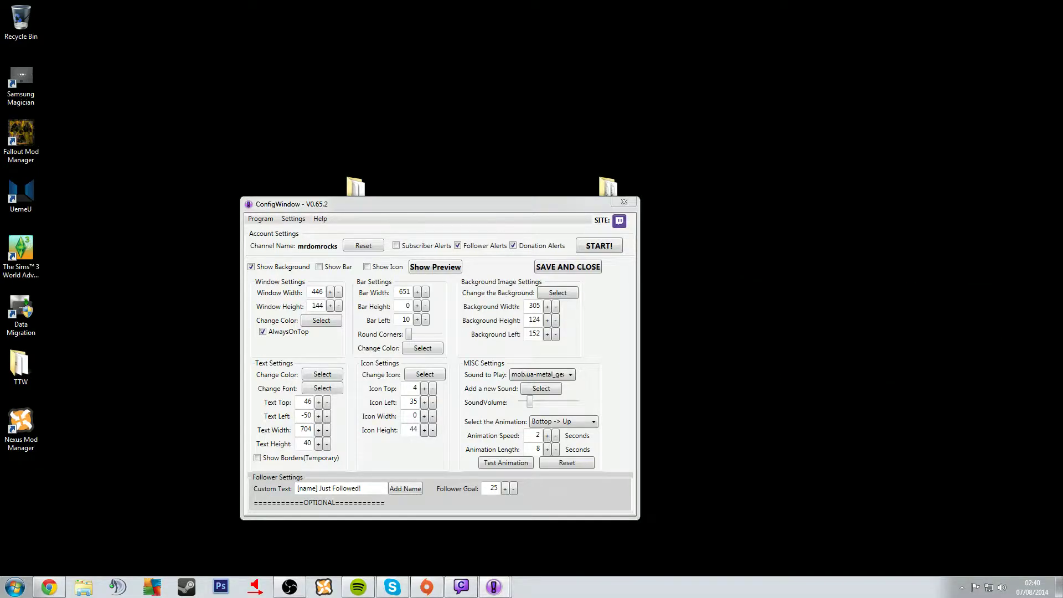
left_click(591, 246)
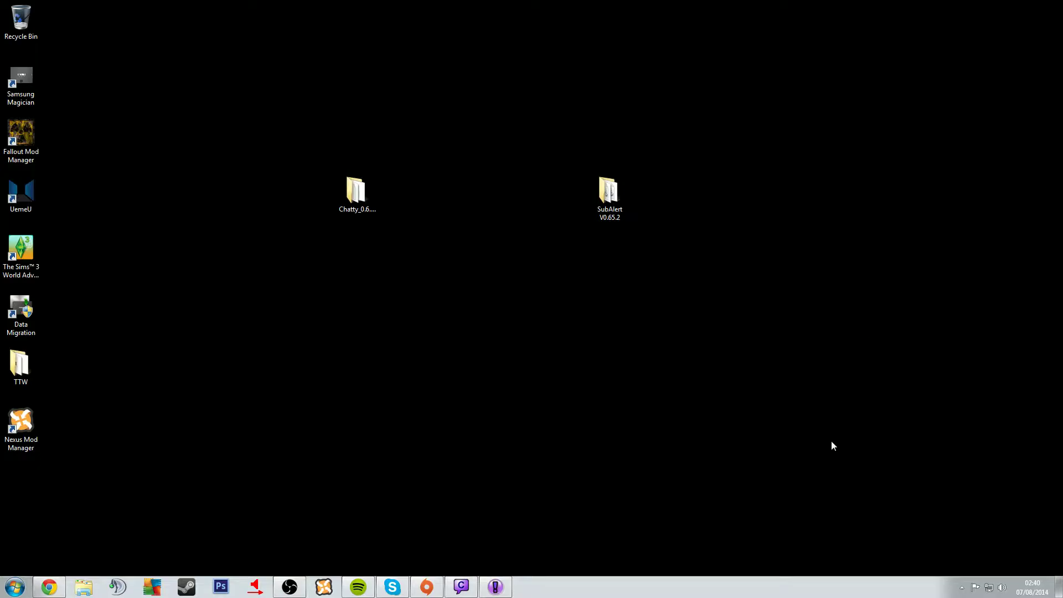
- Switch to Open Broadcaster Software and add a window capture source named Window Capture 2 that captures the MainAlert window
left_click(289, 587)
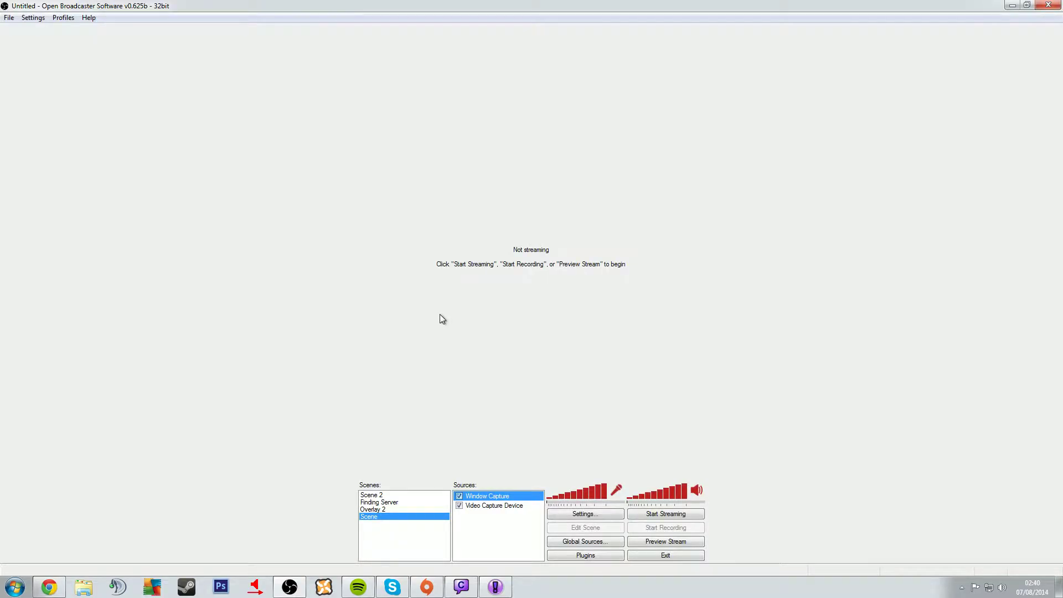
right_click(463, 530)
mouse_move(479, 536)
left_click(606, 450)
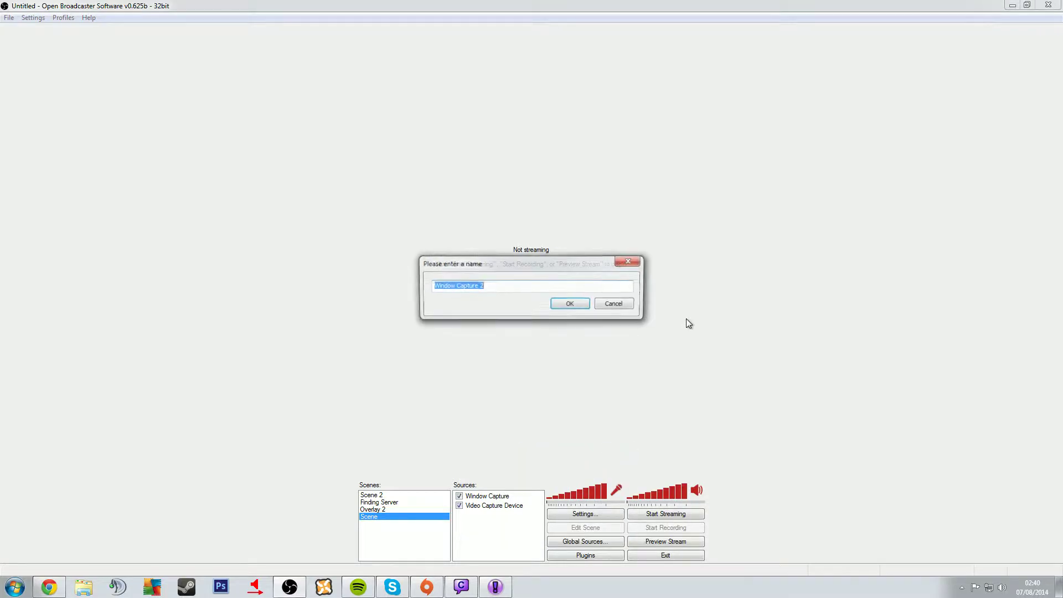
left_click(556, 305)
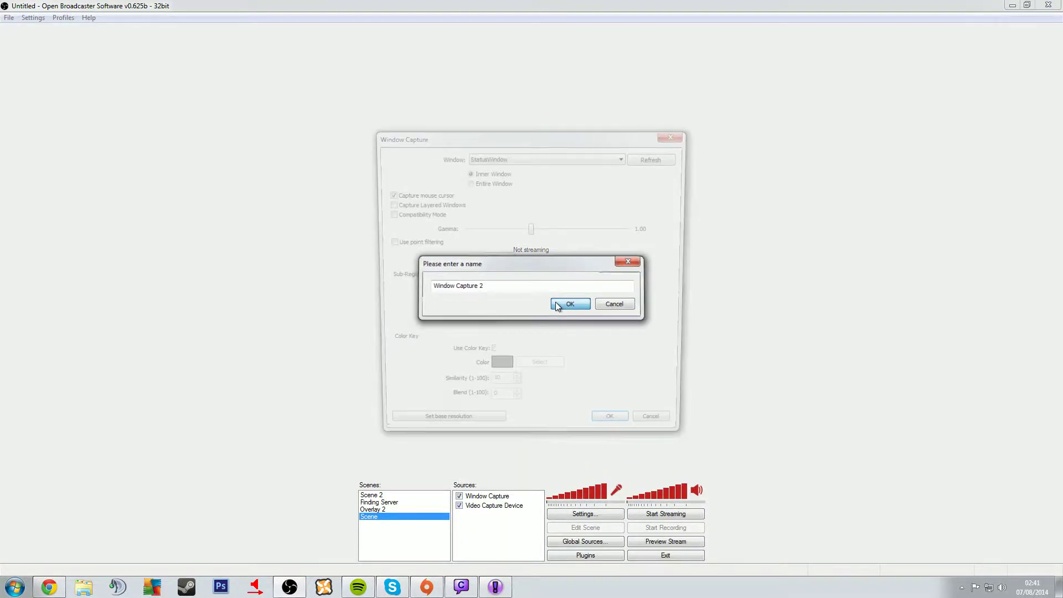
left_click(572, 157)
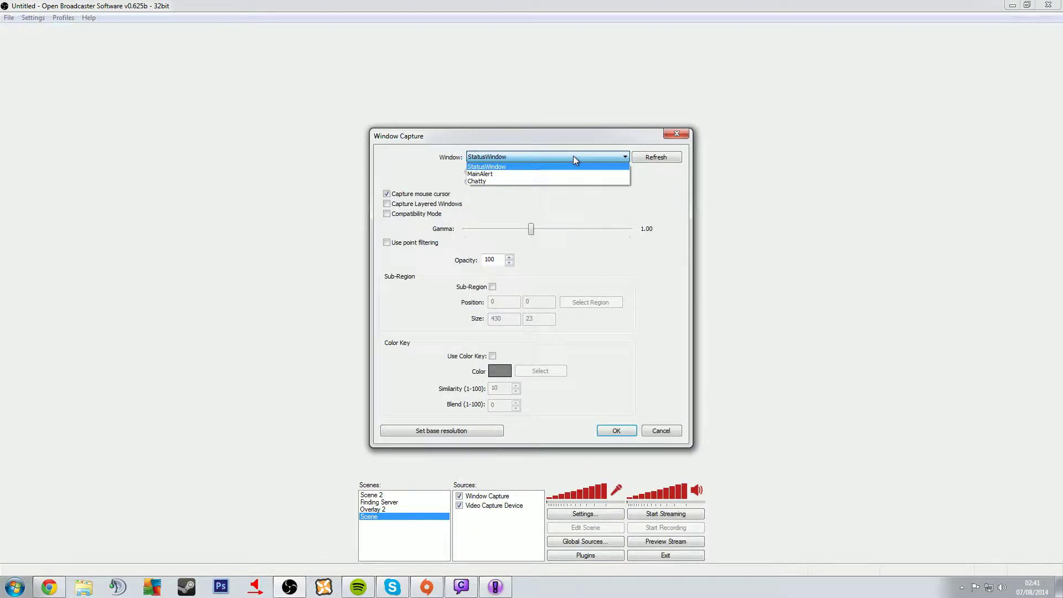
left_click(497, 174)
left_click(619, 431)
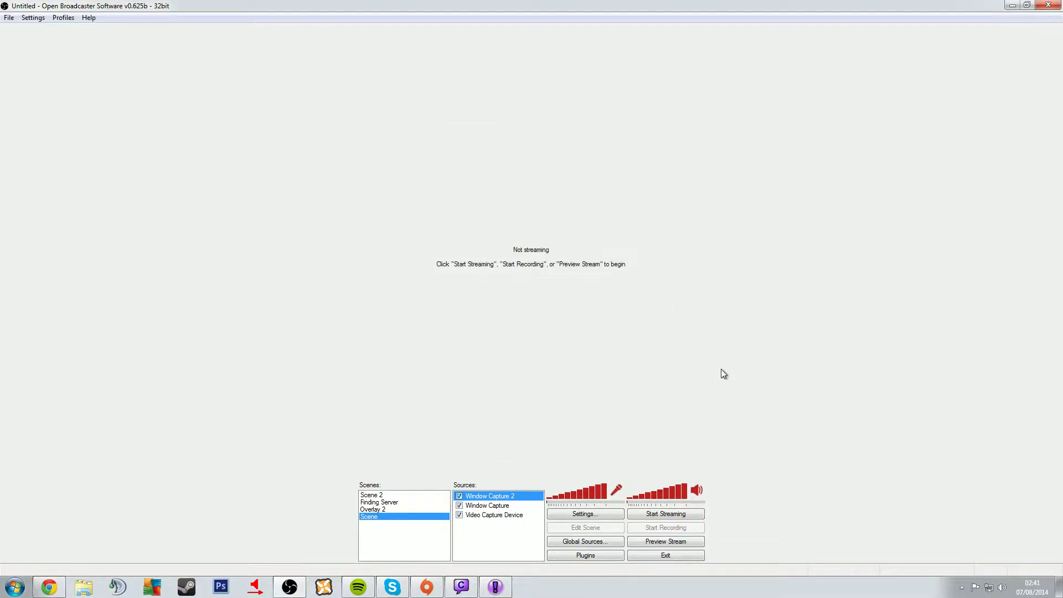
- Preview the stream and, in scene editing, move the green alert capture above the chat and on to the scene's bottom centre
left_click(648, 545)
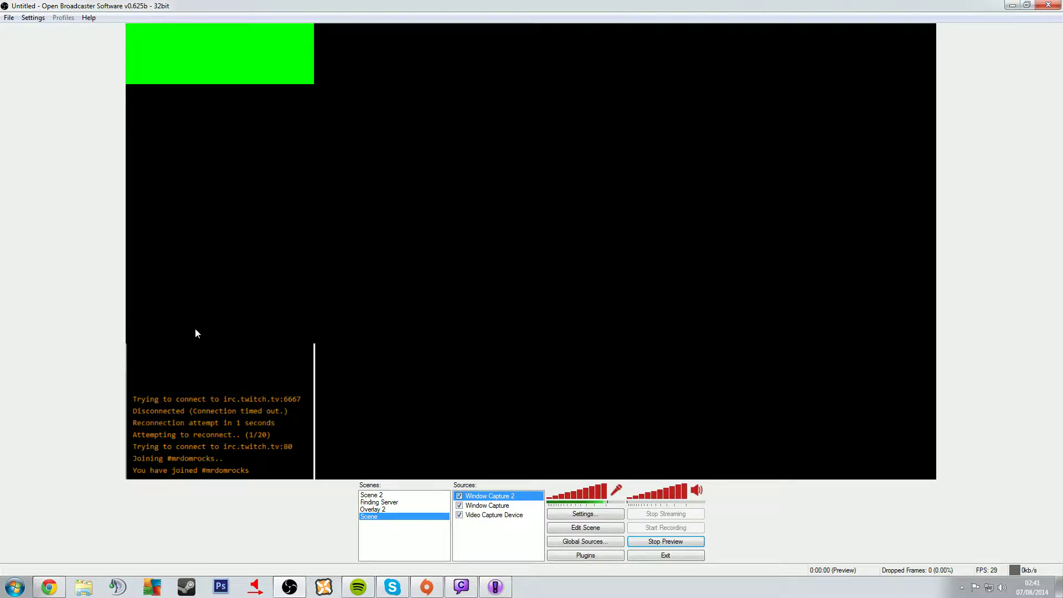
left_click(580, 524)
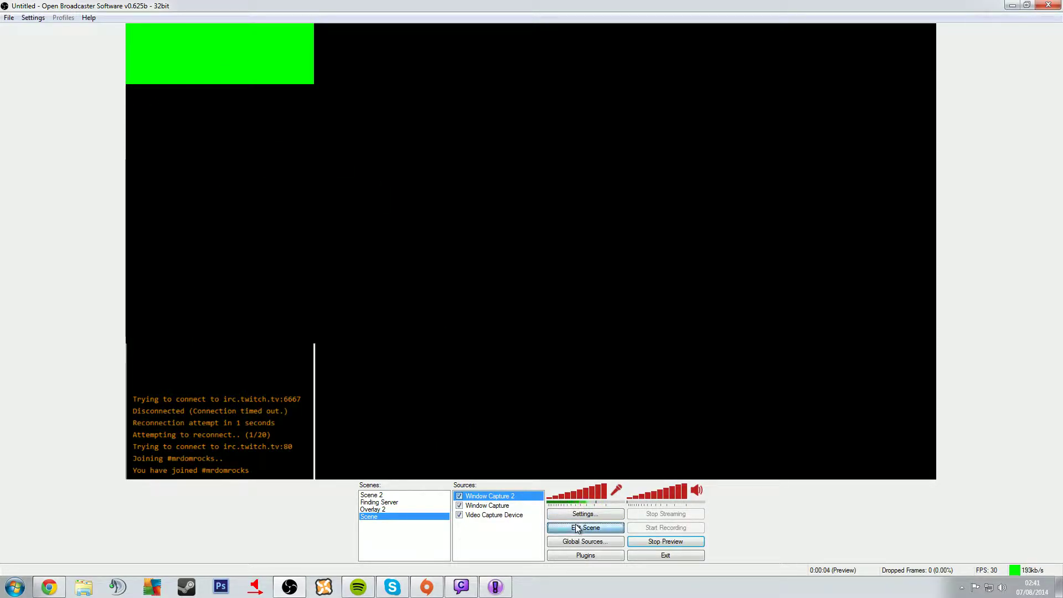
left_click_drag(221, 44, 219, 300)
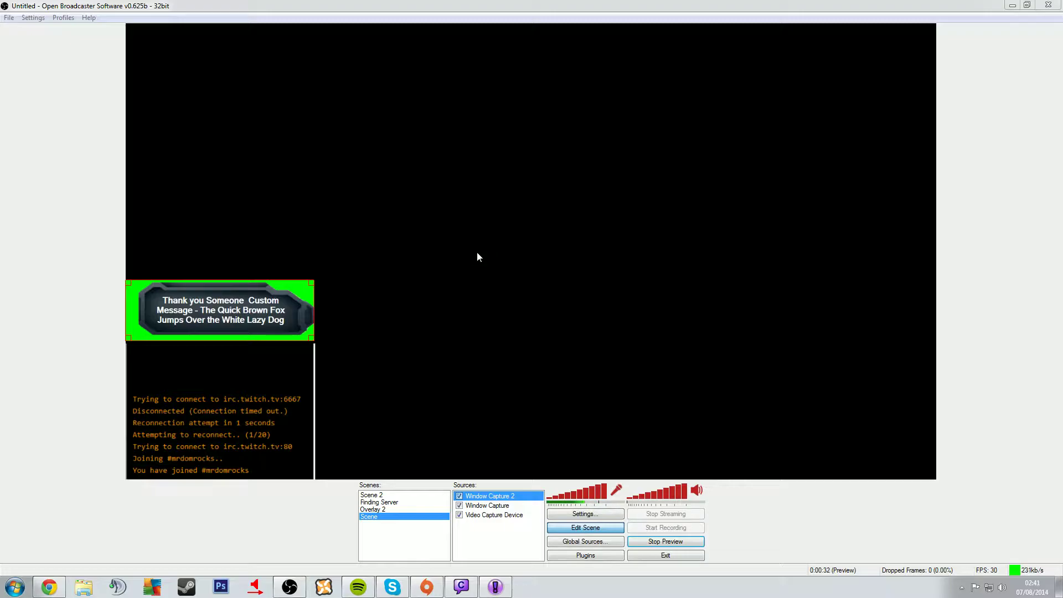
left_click_drag(198, 322, 553, 461)
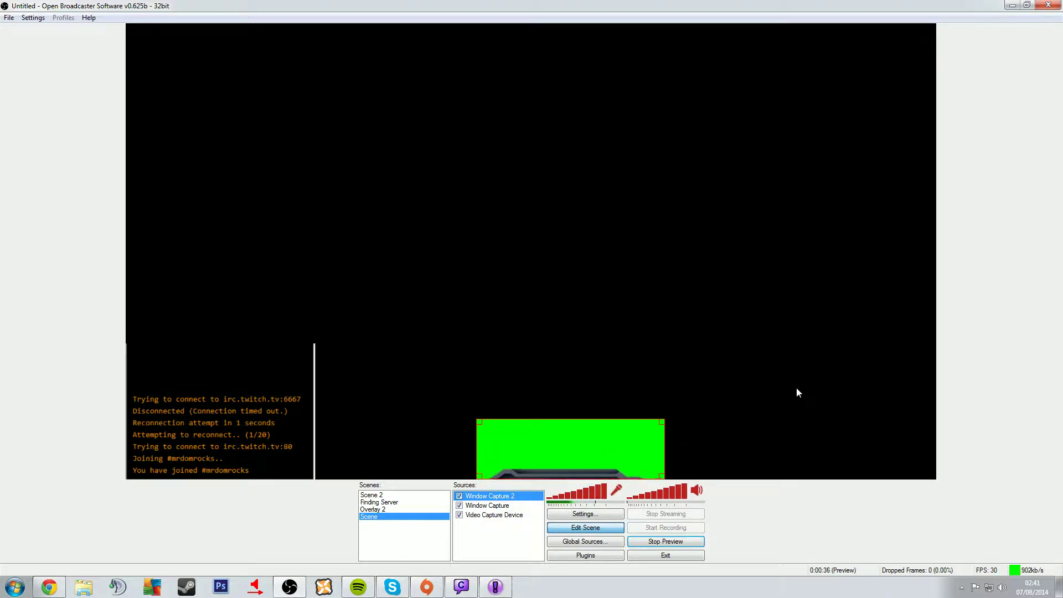
- Switch to the Overlay 2 scene and move the Logitech Webcam Controller window aside and close it
left_click(375, 508)
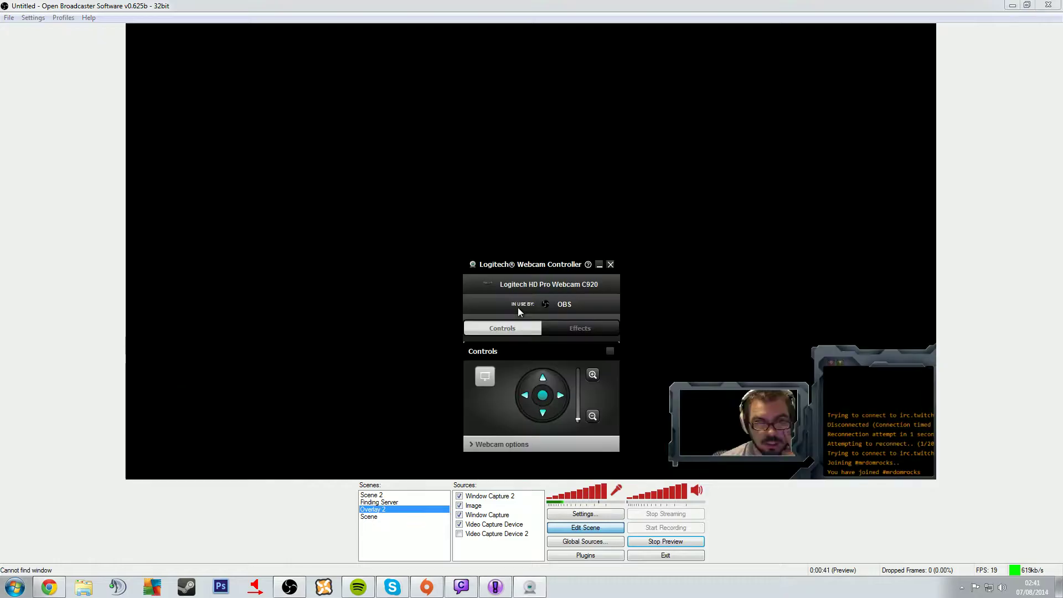
left_click_drag(536, 272, 56, 223)
left_click(130, 215)
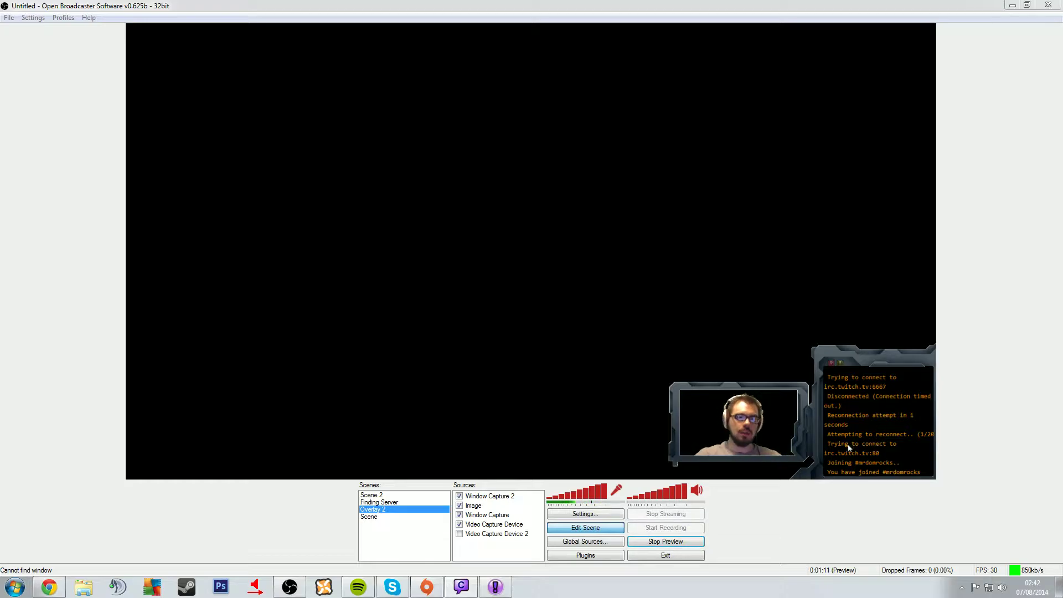
- Select the Window Capture 2, Image, Window Capture and Video Capture Device sources together to show their frames in the overlay
left_click(611, 528)
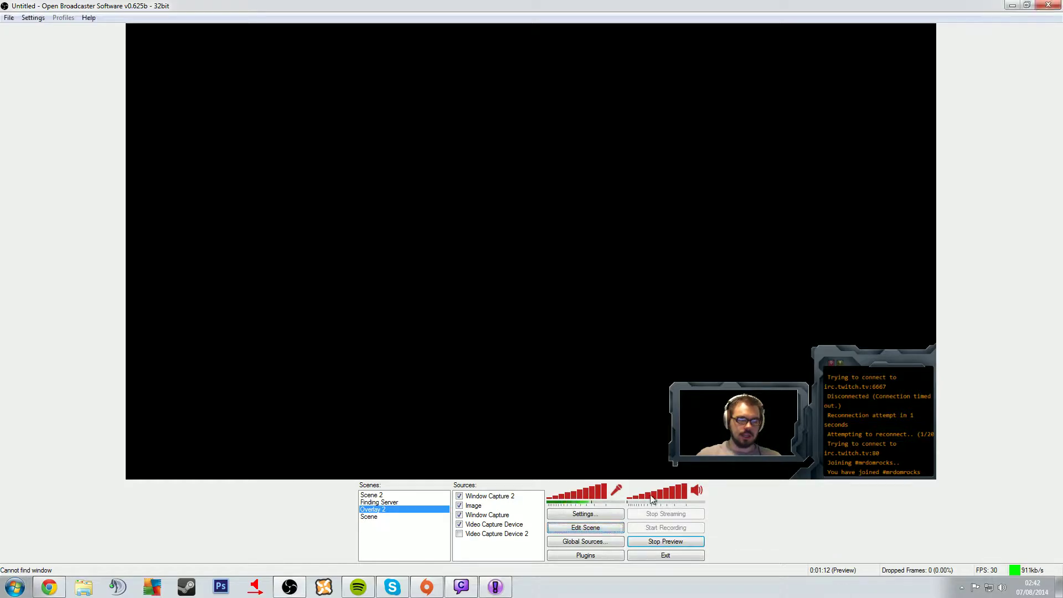
left_click(838, 351)
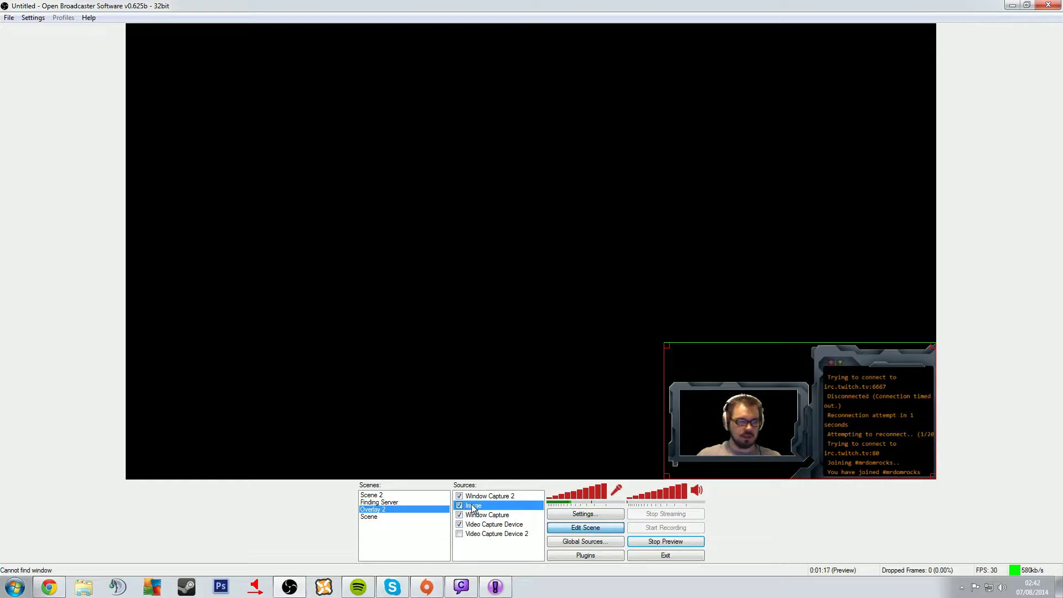
left_click(492, 497)
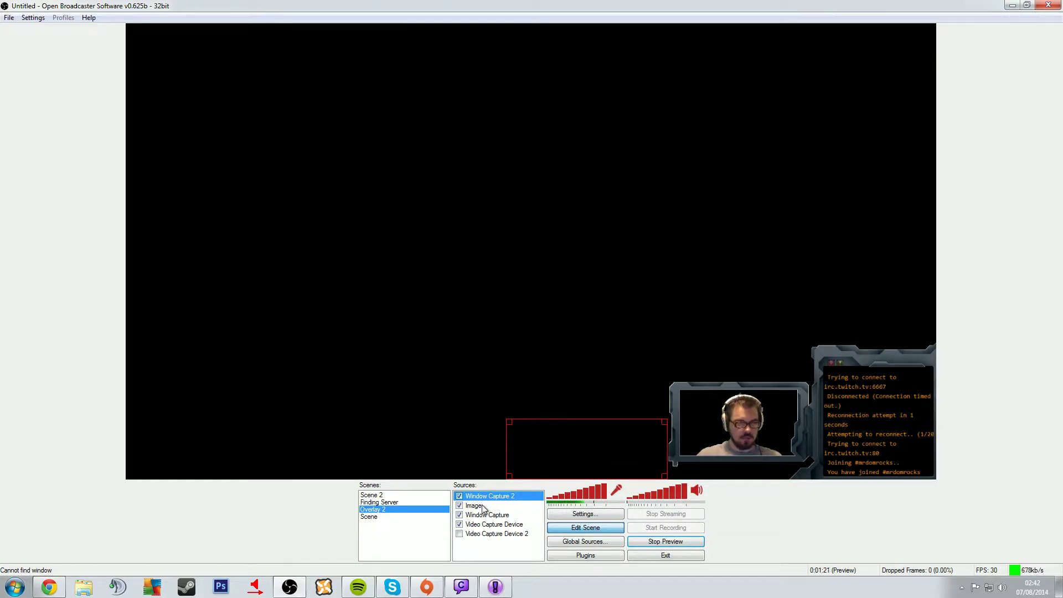
left_click(487, 506, "ctrl")
left_click(490, 515, "ctrl")
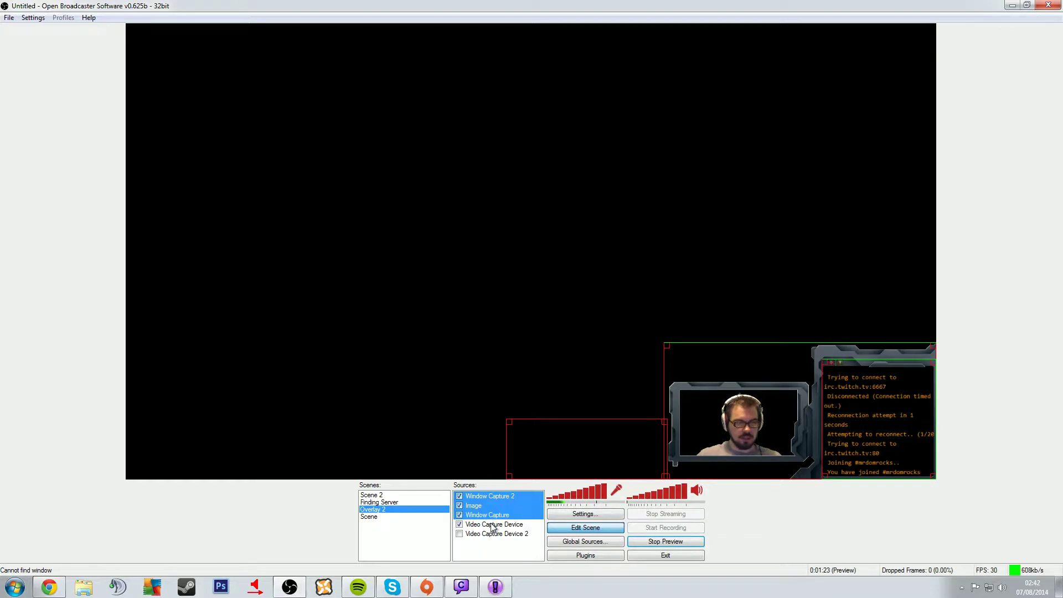
left_click(492, 525, "ctrl")
- Try shrinking the overlay image and restore its size, reduce the alert capture's height slightly beside the webcam frame, and clear the selection
left_click_drag(666, 344, 669, 369)
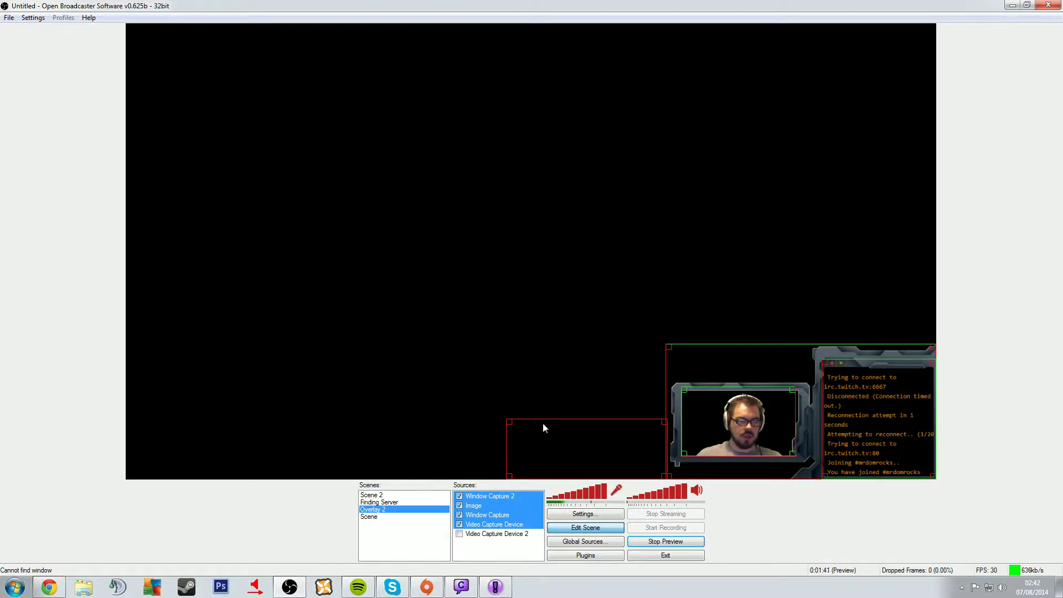
left_click_drag(519, 421, 520, 428)
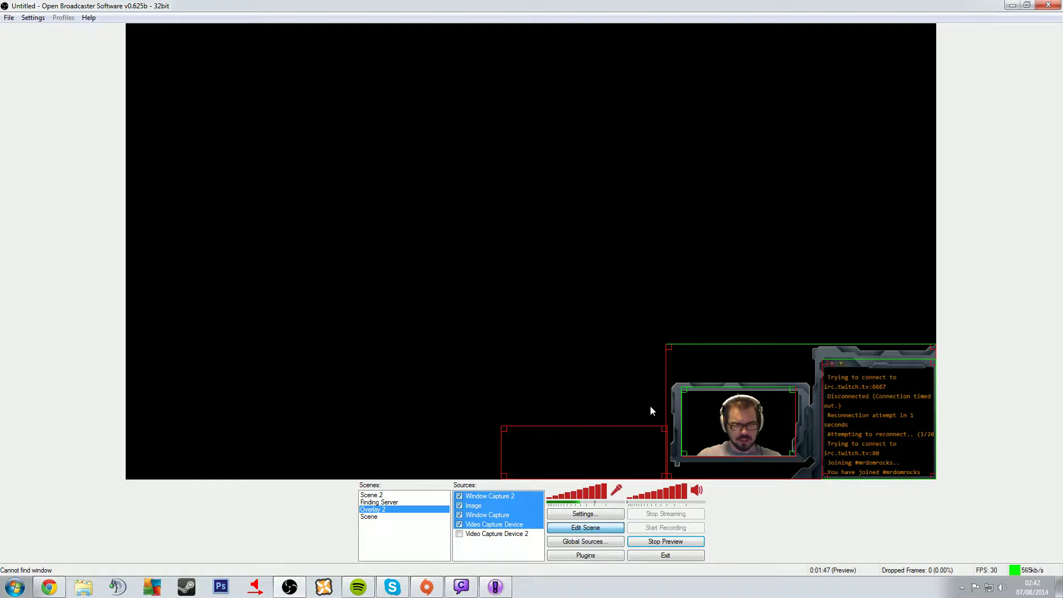
left_click_drag(668, 348, 666, 346)
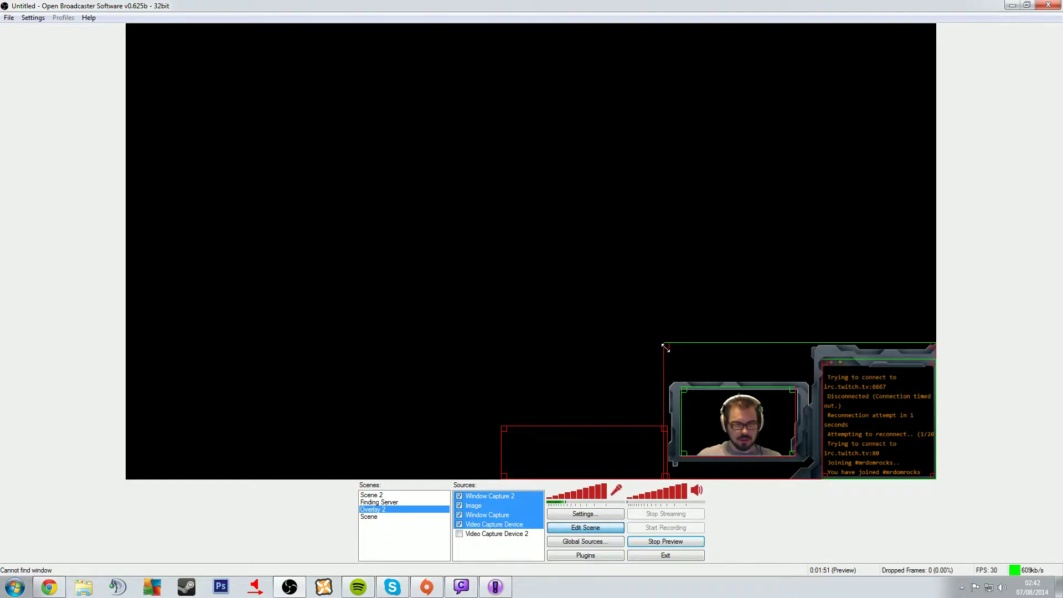
left_click(912, 420)
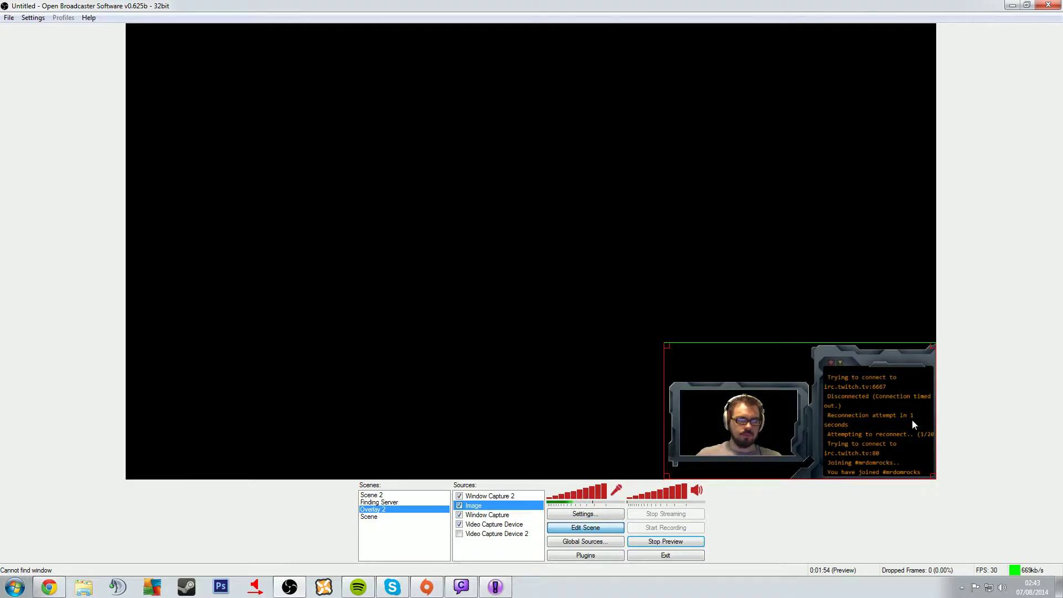
left_click(813, 301)
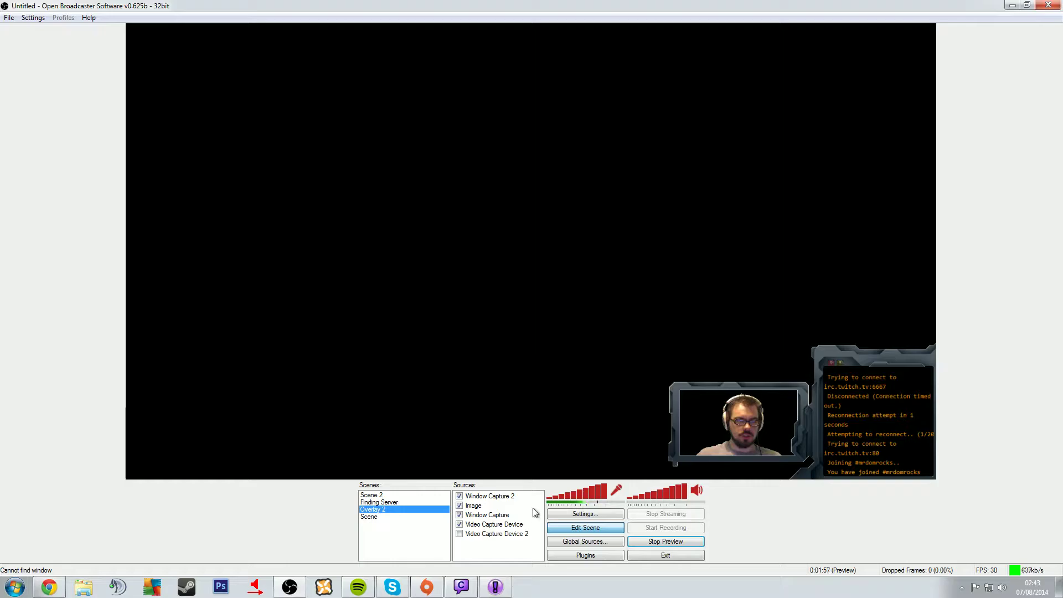
- Select the alert capture in Overlay 2 and enable the Video Capture Device 2 source
left_click(490, 496)
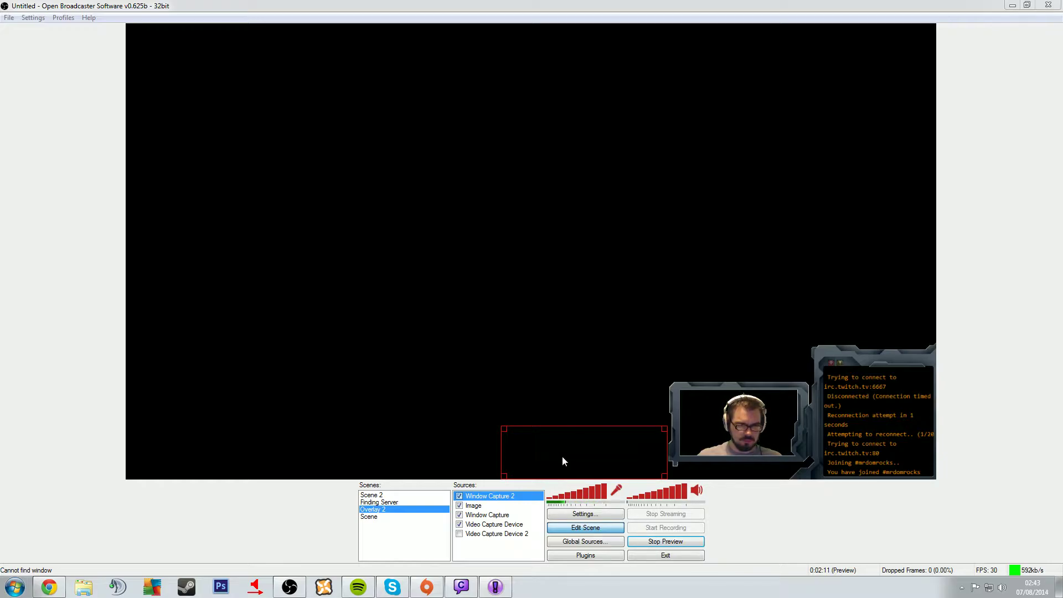
left_click(460, 532)
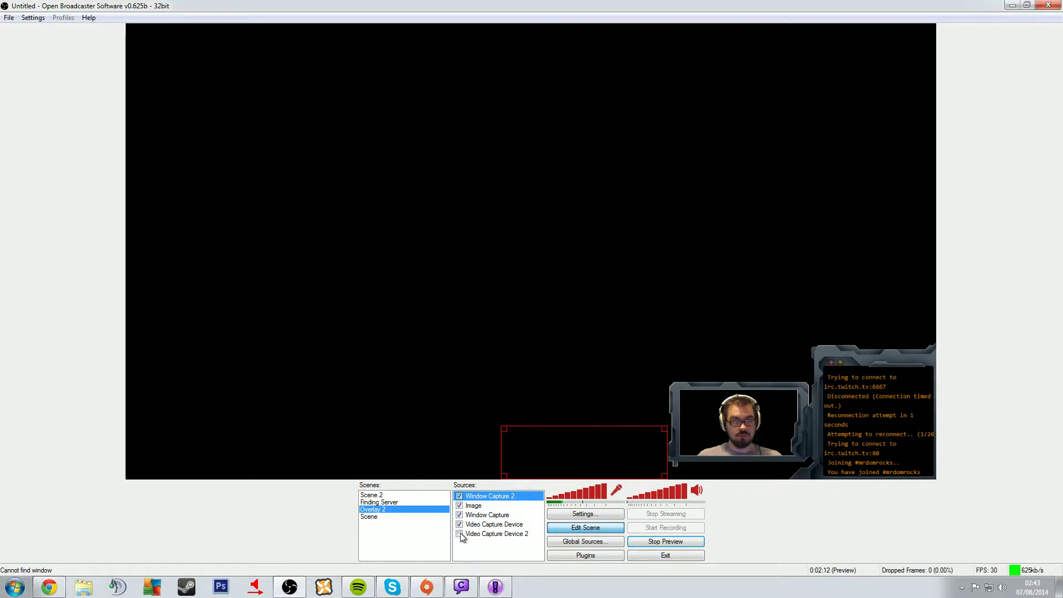
left_click(460, 534)
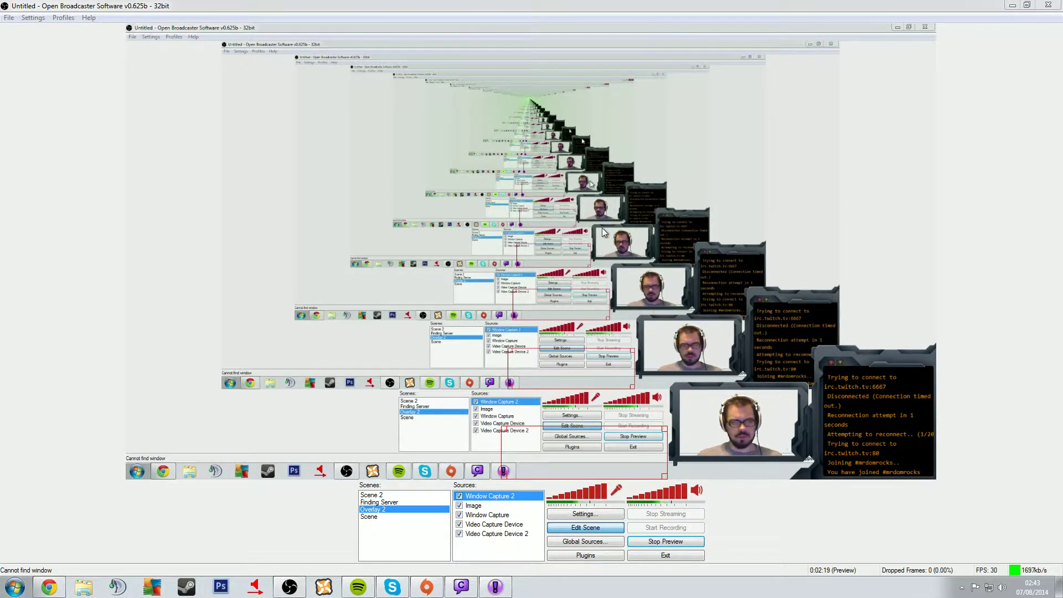
- Reassign the overlay's Window Capture 2 source to the MainAlert window in its properties and accept the settings
right_click(598, 443)
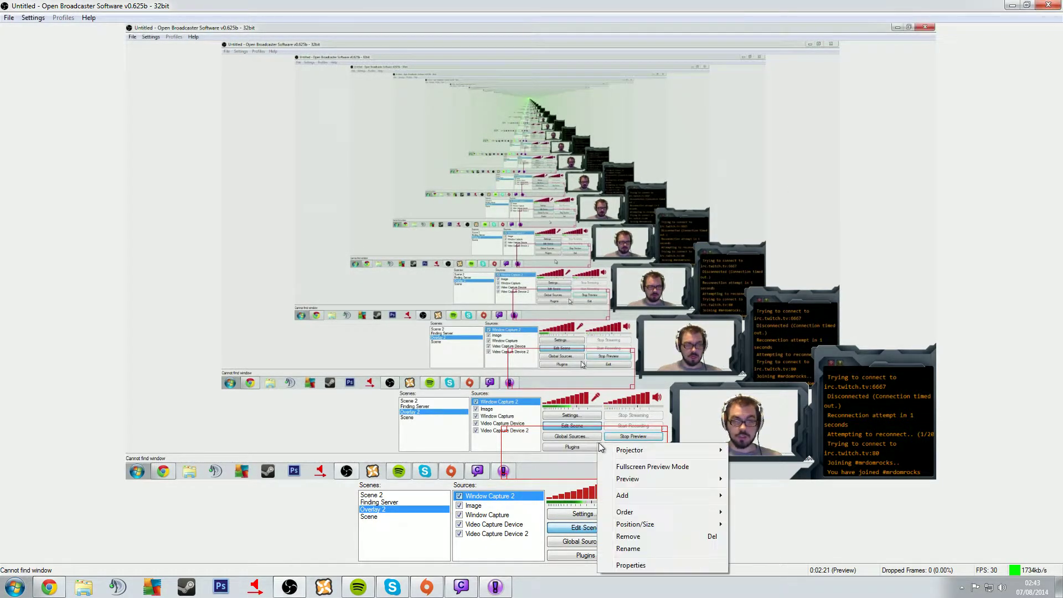
left_click(626, 565)
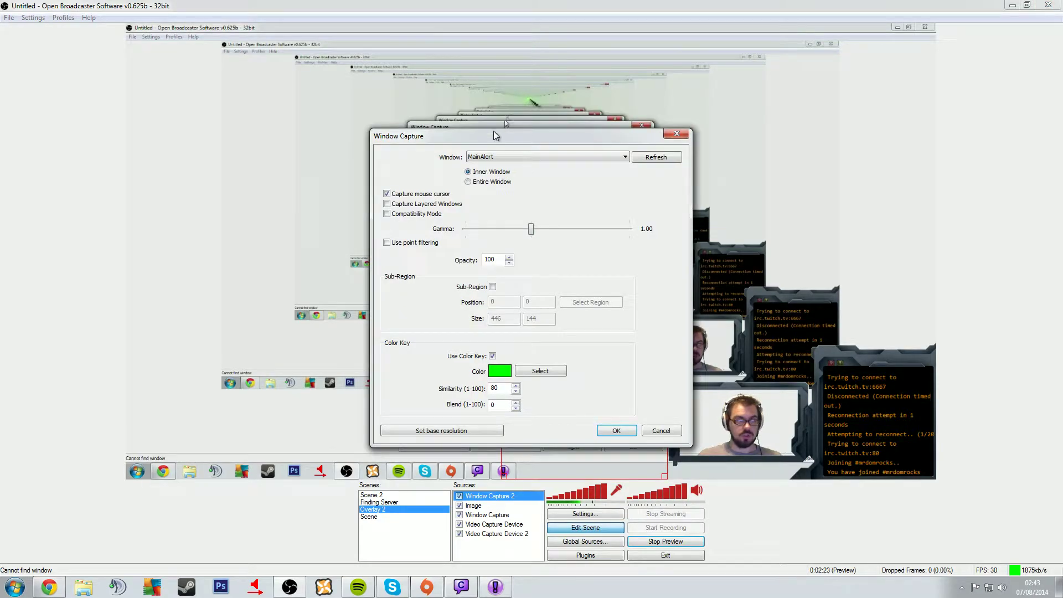
left_click_drag(487, 111, 327, 67)
left_click(327, 87)
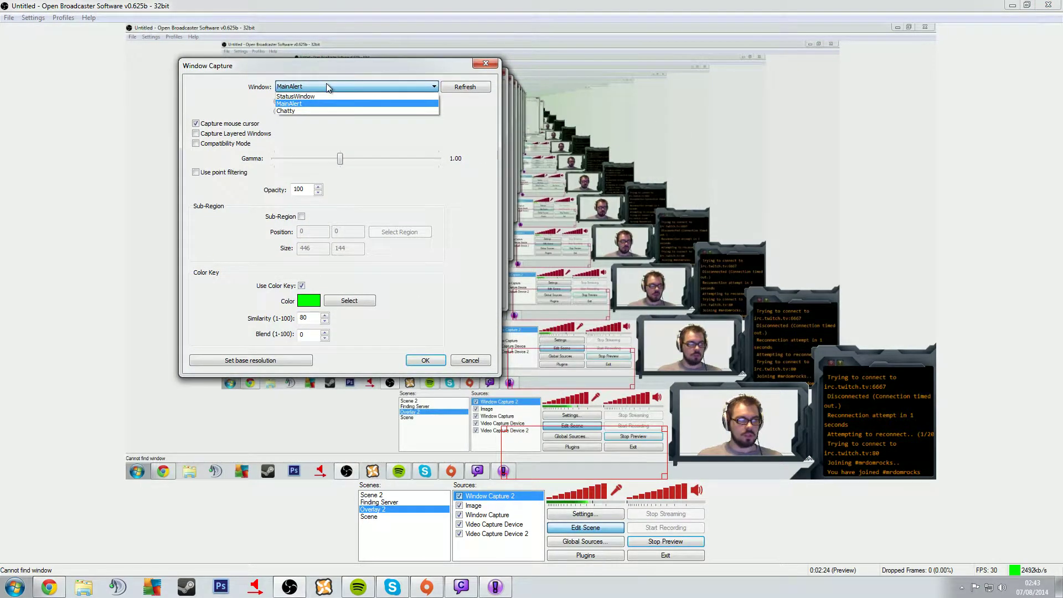
left_click(308, 104)
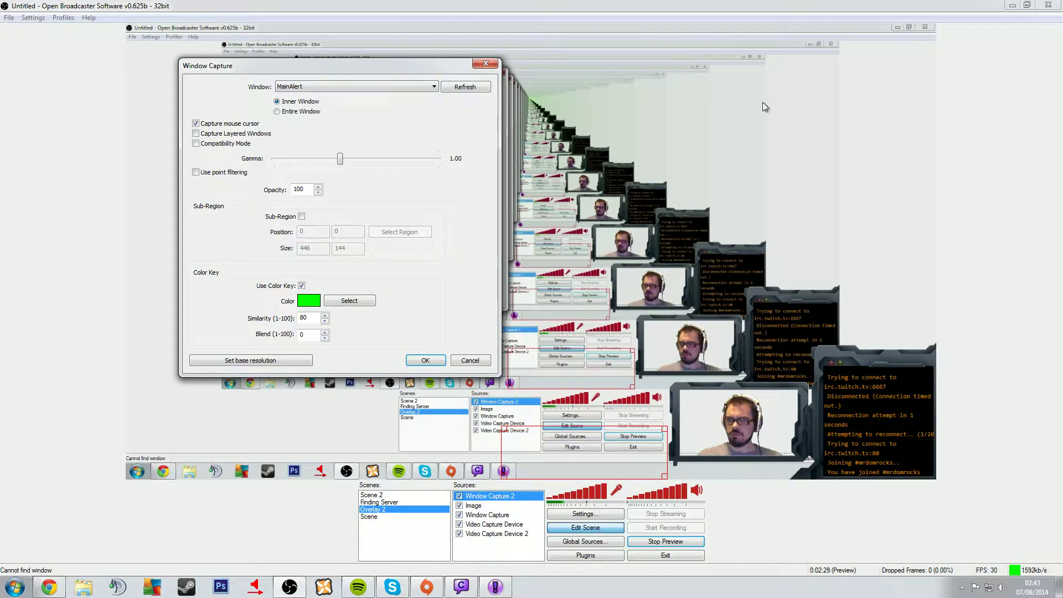
left_click(425, 360)
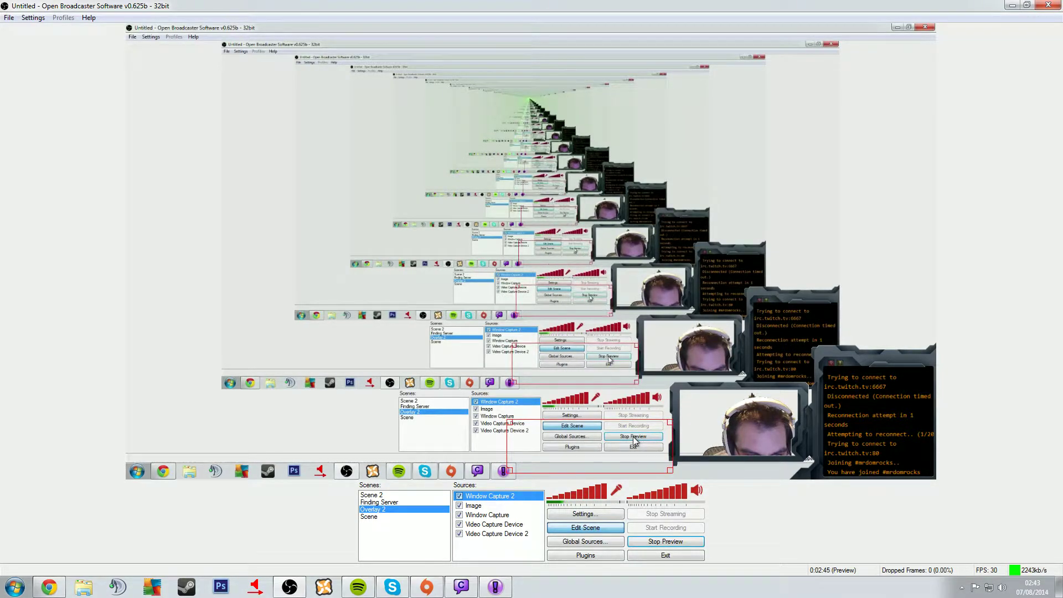
- Move the Window Capture 2 source down three places in Overlay 2's source order, directly below Video Capture Device
right_click(514, 498)
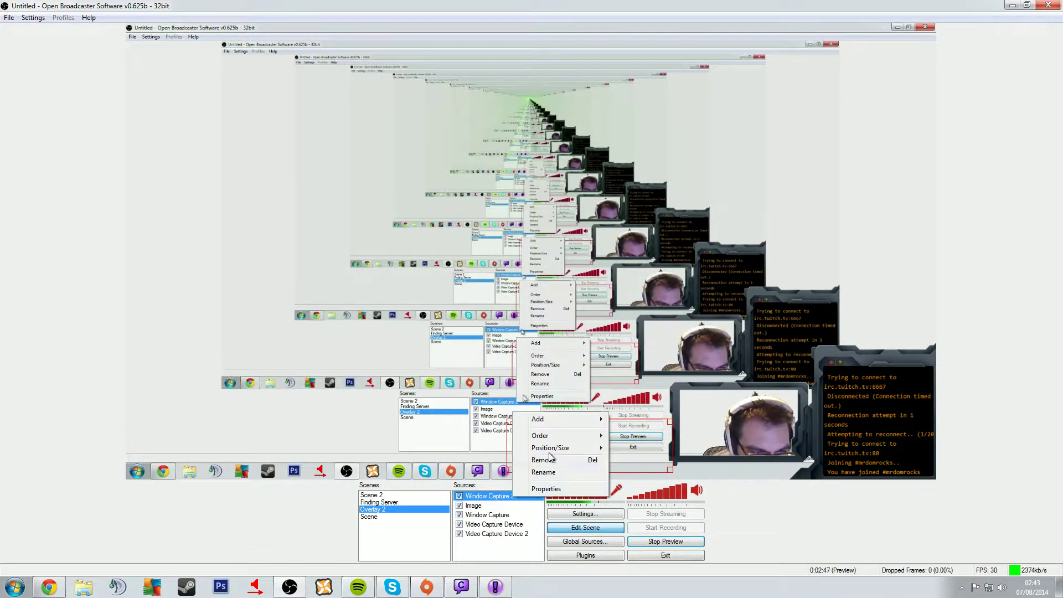
mouse_move(576, 439)
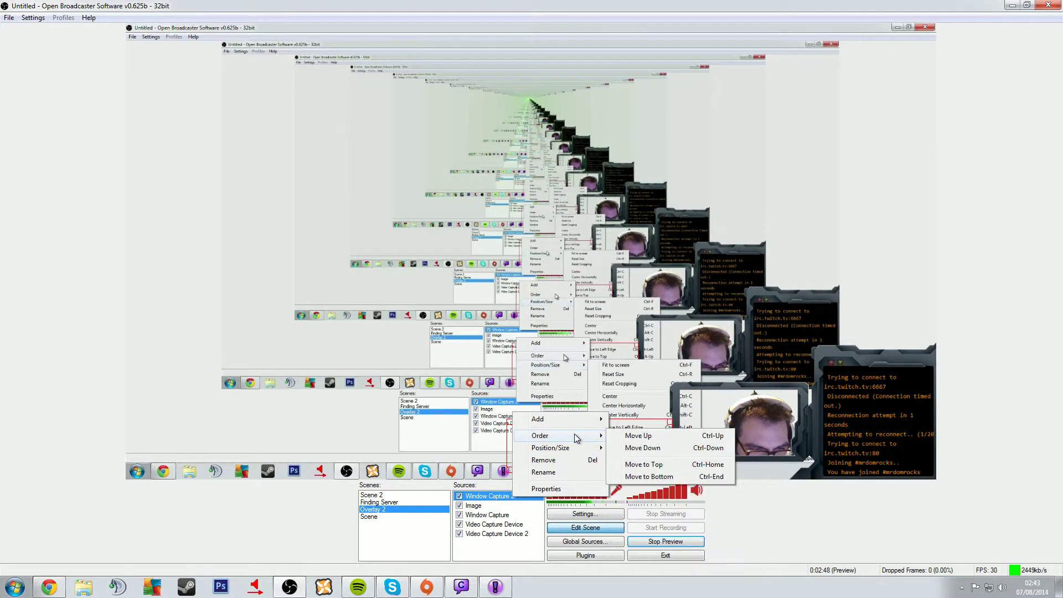
left_click(642, 448)
right_click(505, 510)
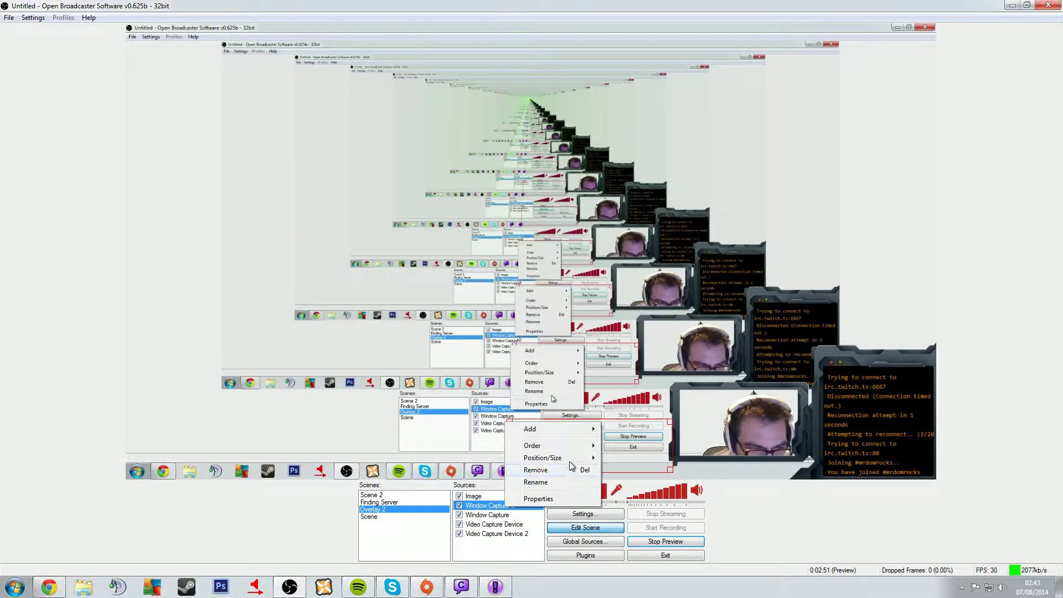
mouse_move(560, 446)
left_click(614, 460)
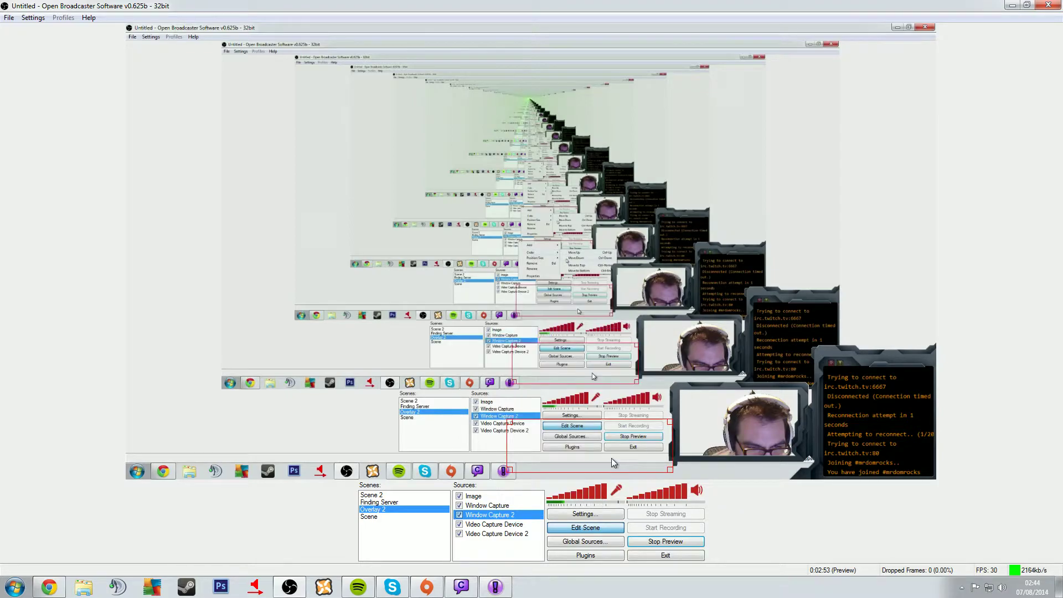
right_click(507, 519)
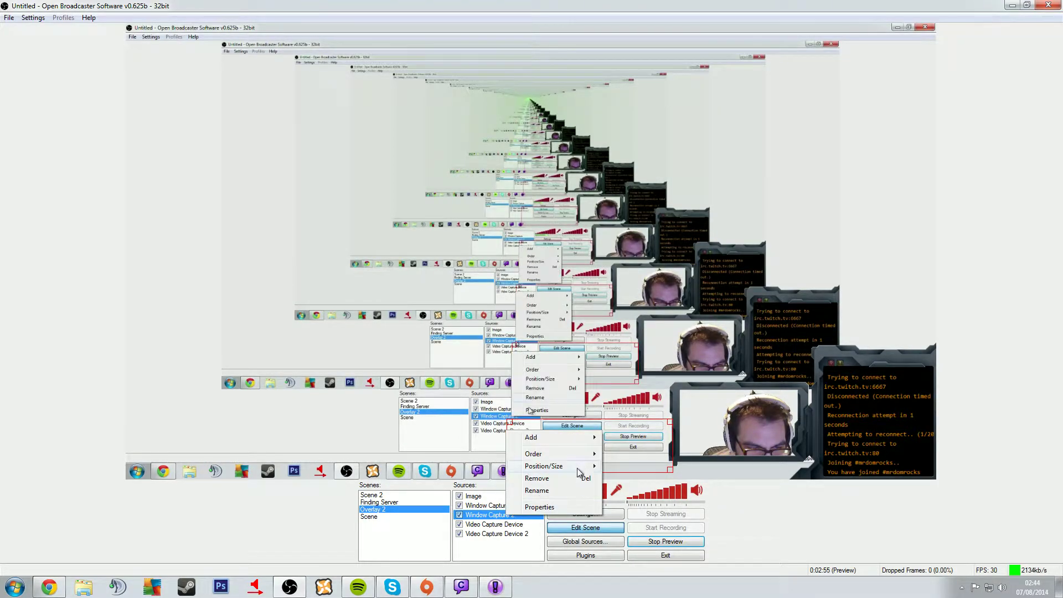
mouse_move(576, 454)
left_click(626, 467)
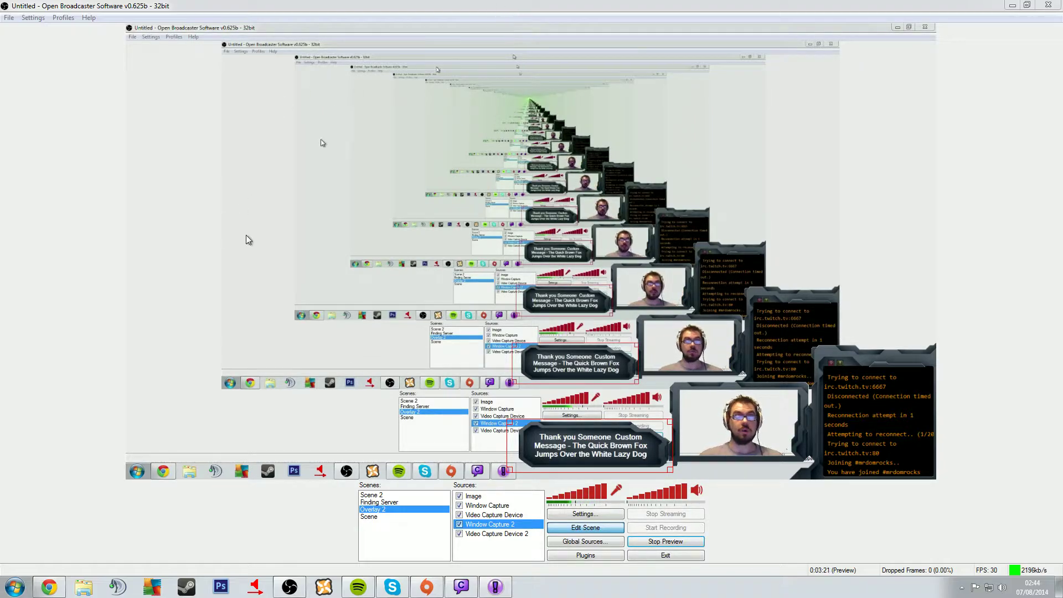
- Disable the Video Capture Device 2 source, review its device list in the properties with AVerMedia HD Capture C985 Bus 6 chosen, and accept
left_click(460, 534)
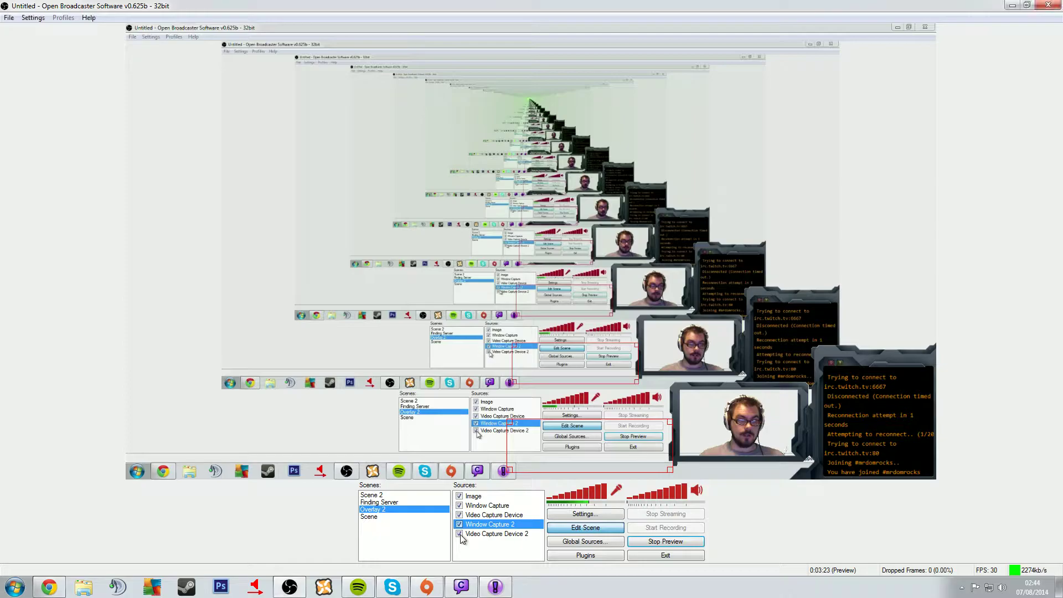
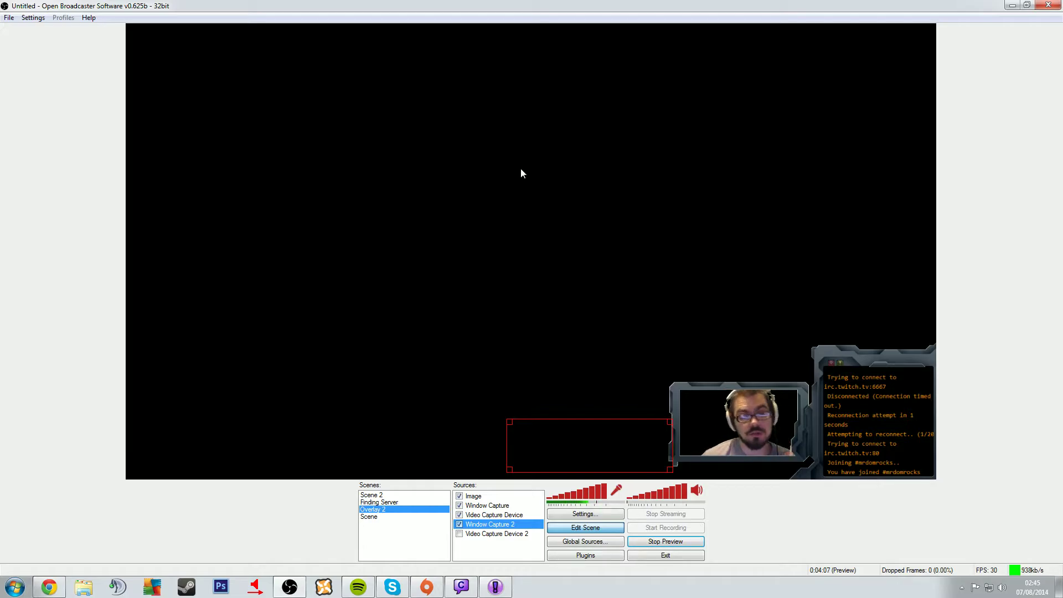
left_click(480, 535)
right_click(480, 536)
left_click(520, 518)
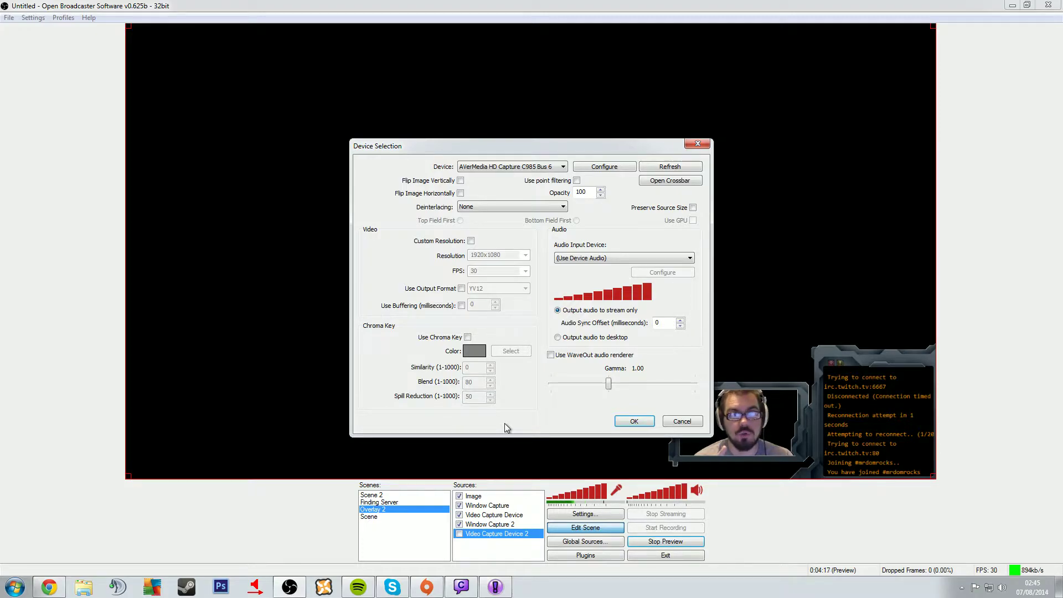
left_click(542, 169)
left_click(526, 178)
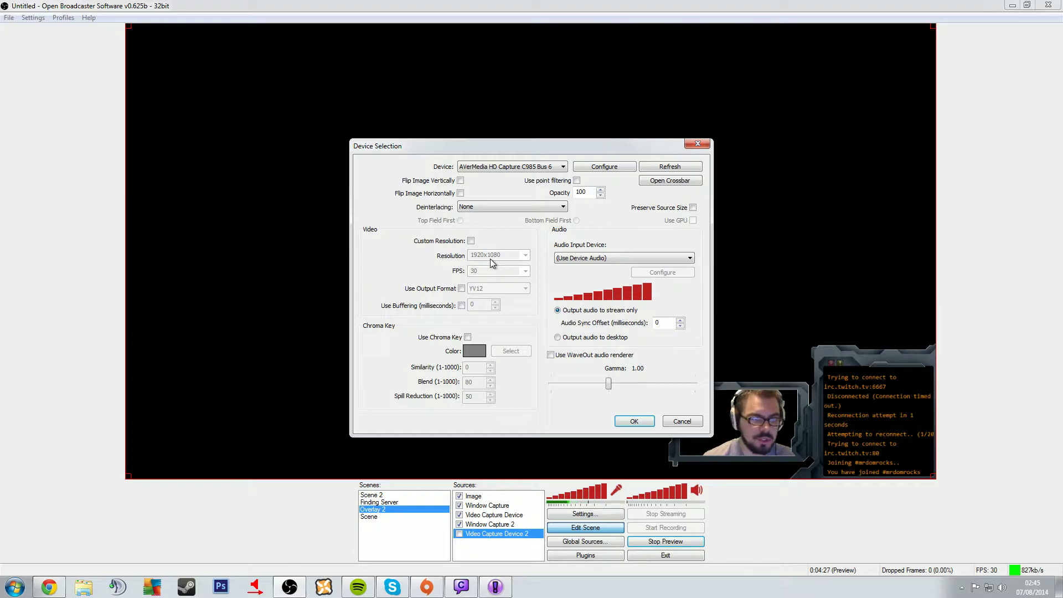
left_click(631, 421)
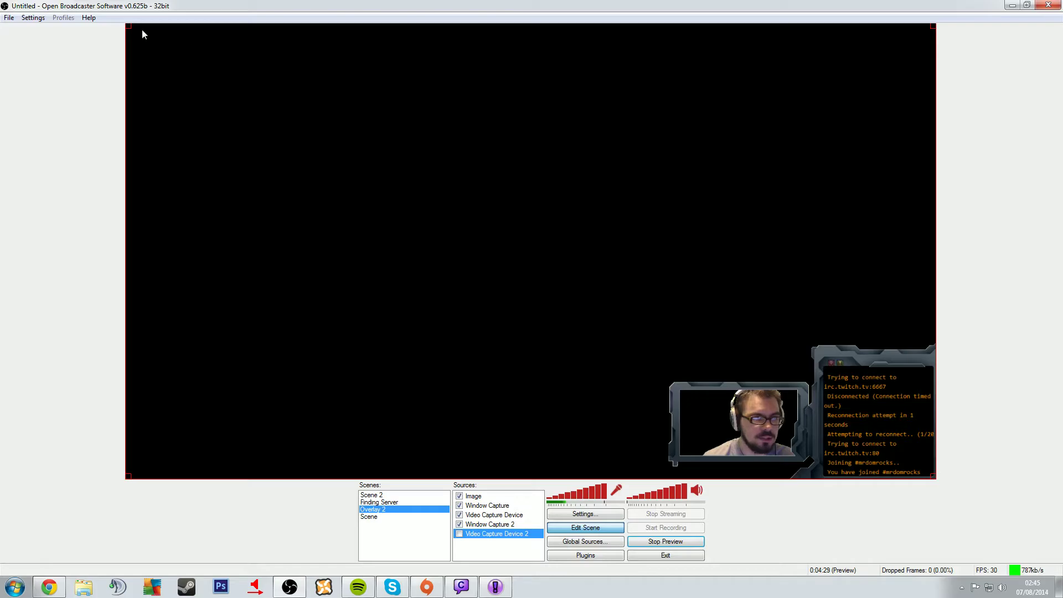
- Review the base resolution, downscale and FPS in the video settings and accept them
left_click(33, 17)
left_click(72, 28)
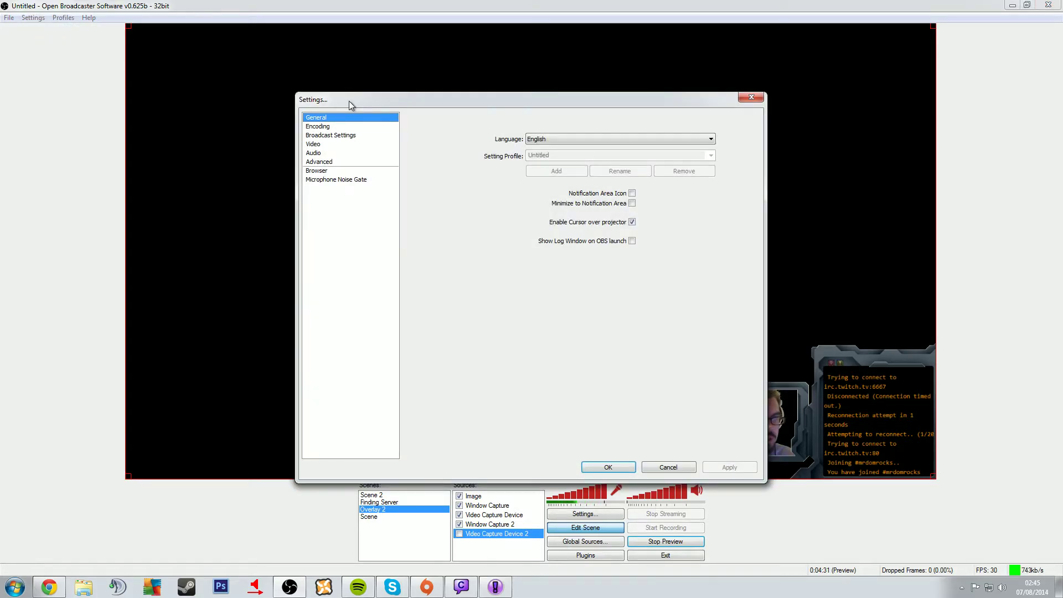
left_click(334, 144)
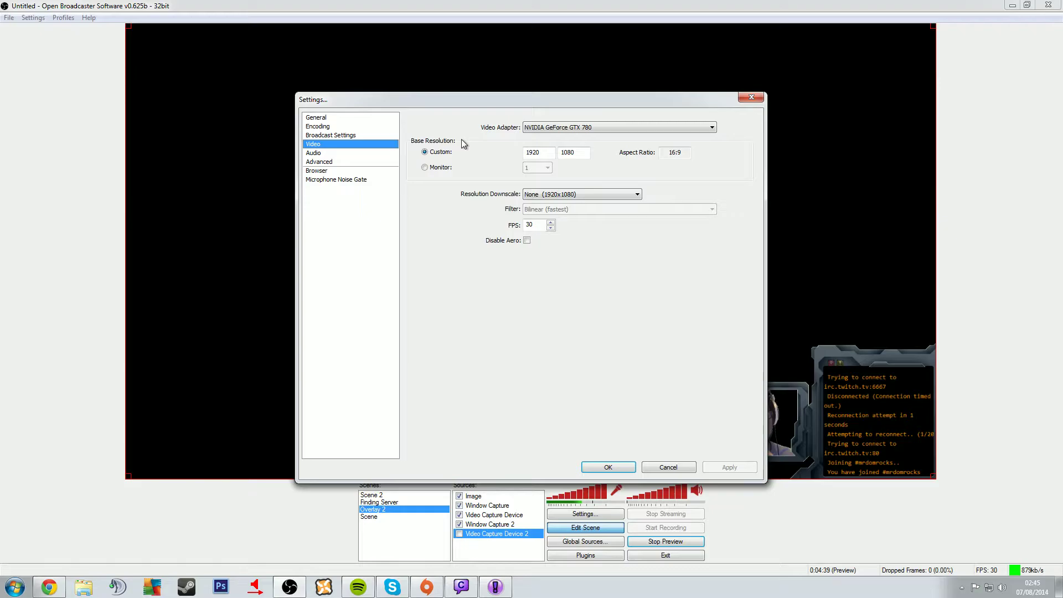
left_click(611, 468)
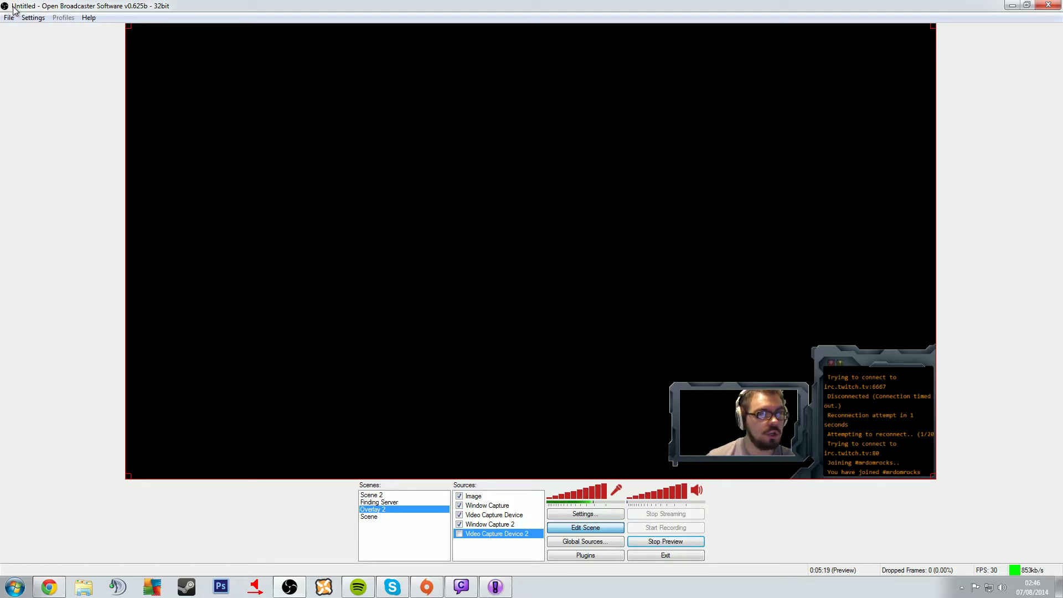
- Review the available NVENC presets in the advanced settings, keep High Performance, and accept the settings
left_click(33, 17)
left_click(49, 31)
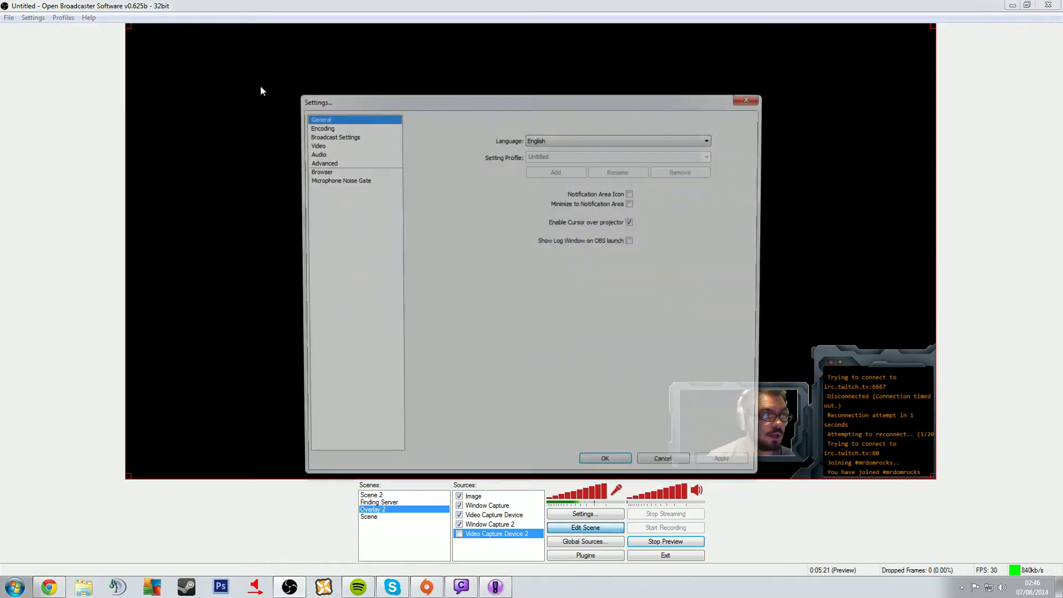
left_click(327, 161)
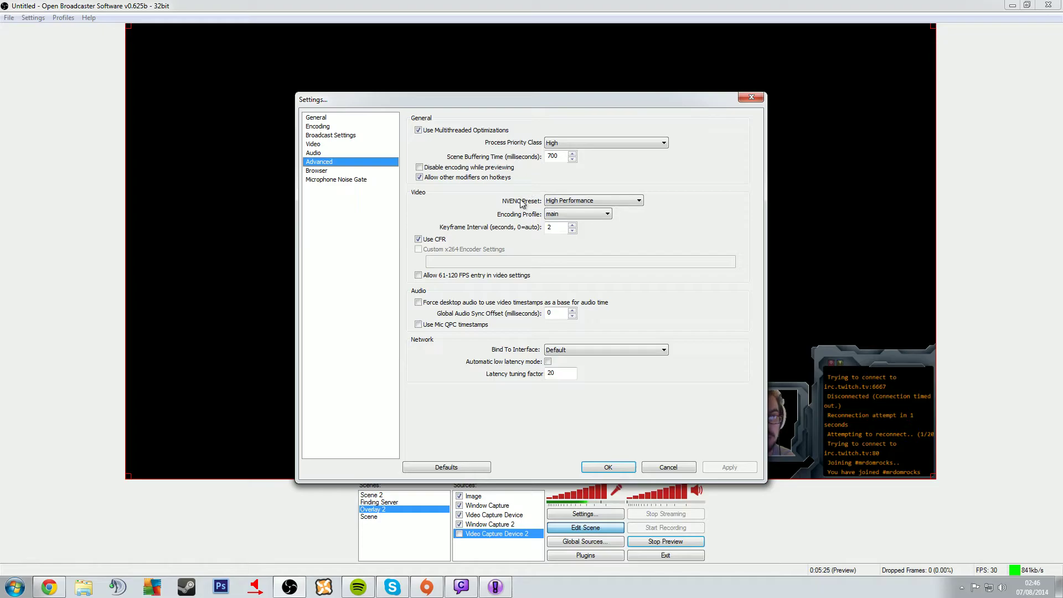
left_click(561, 201)
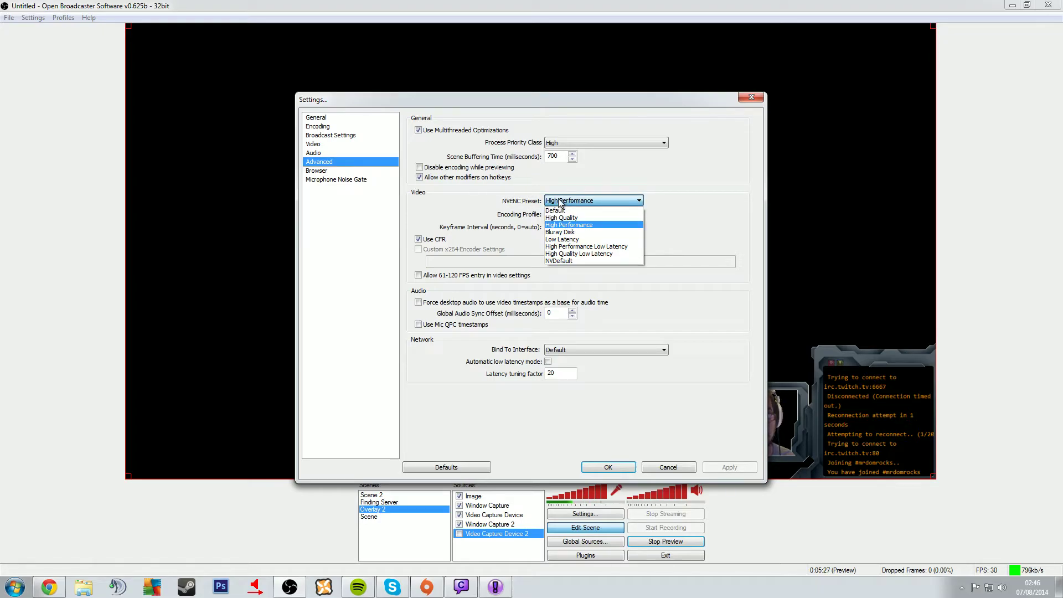
left_click(560, 203)
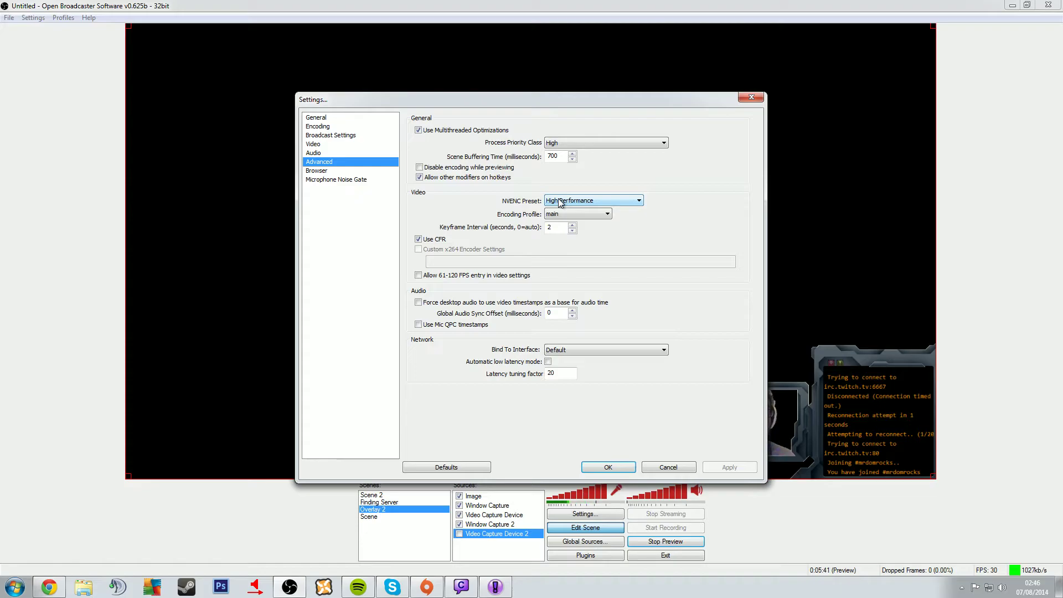
left_click(630, 470)
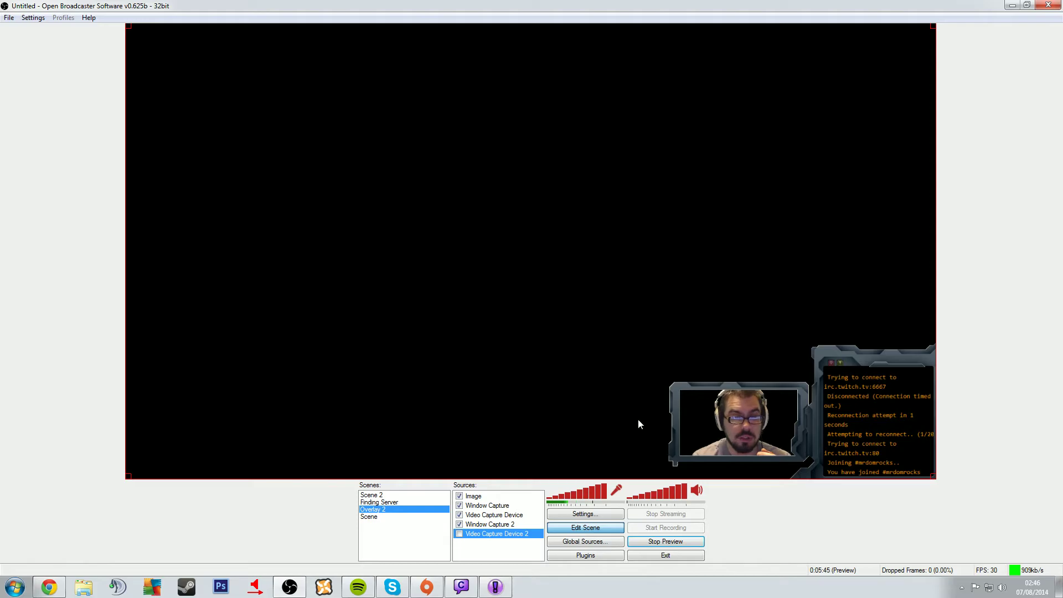